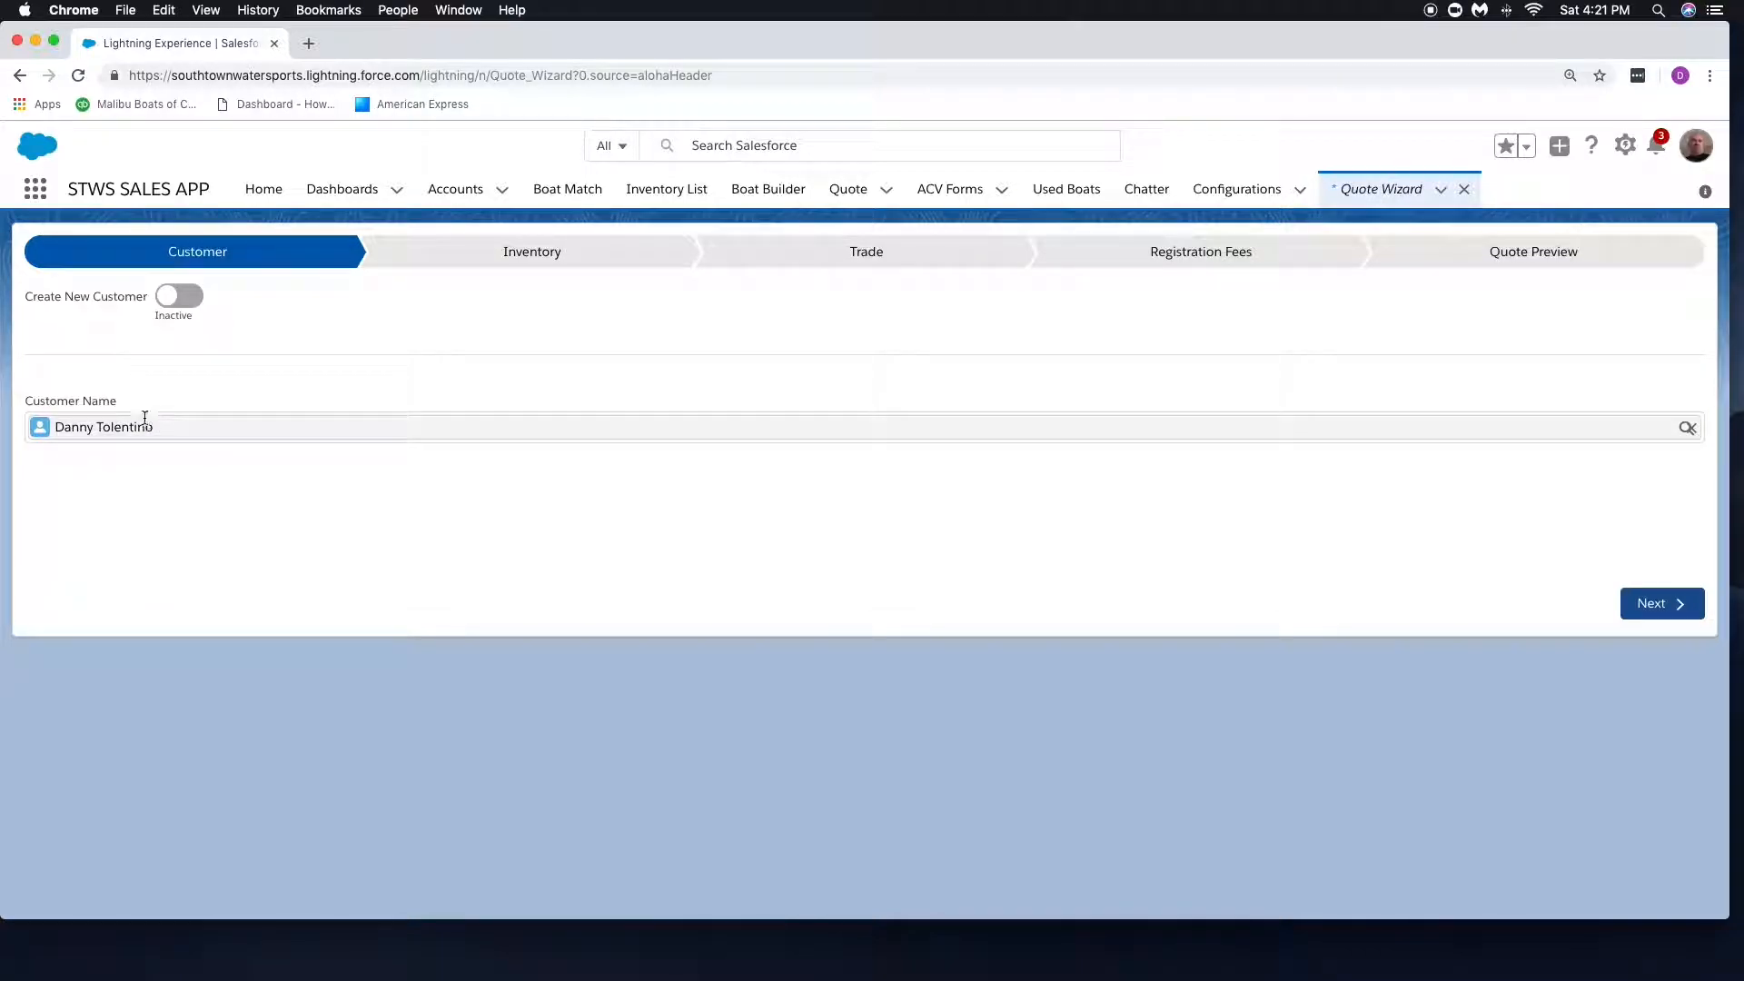
Step: Examine the new customer account form's fields and close it without creating an account, returning to the existing customer
click(180, 302)
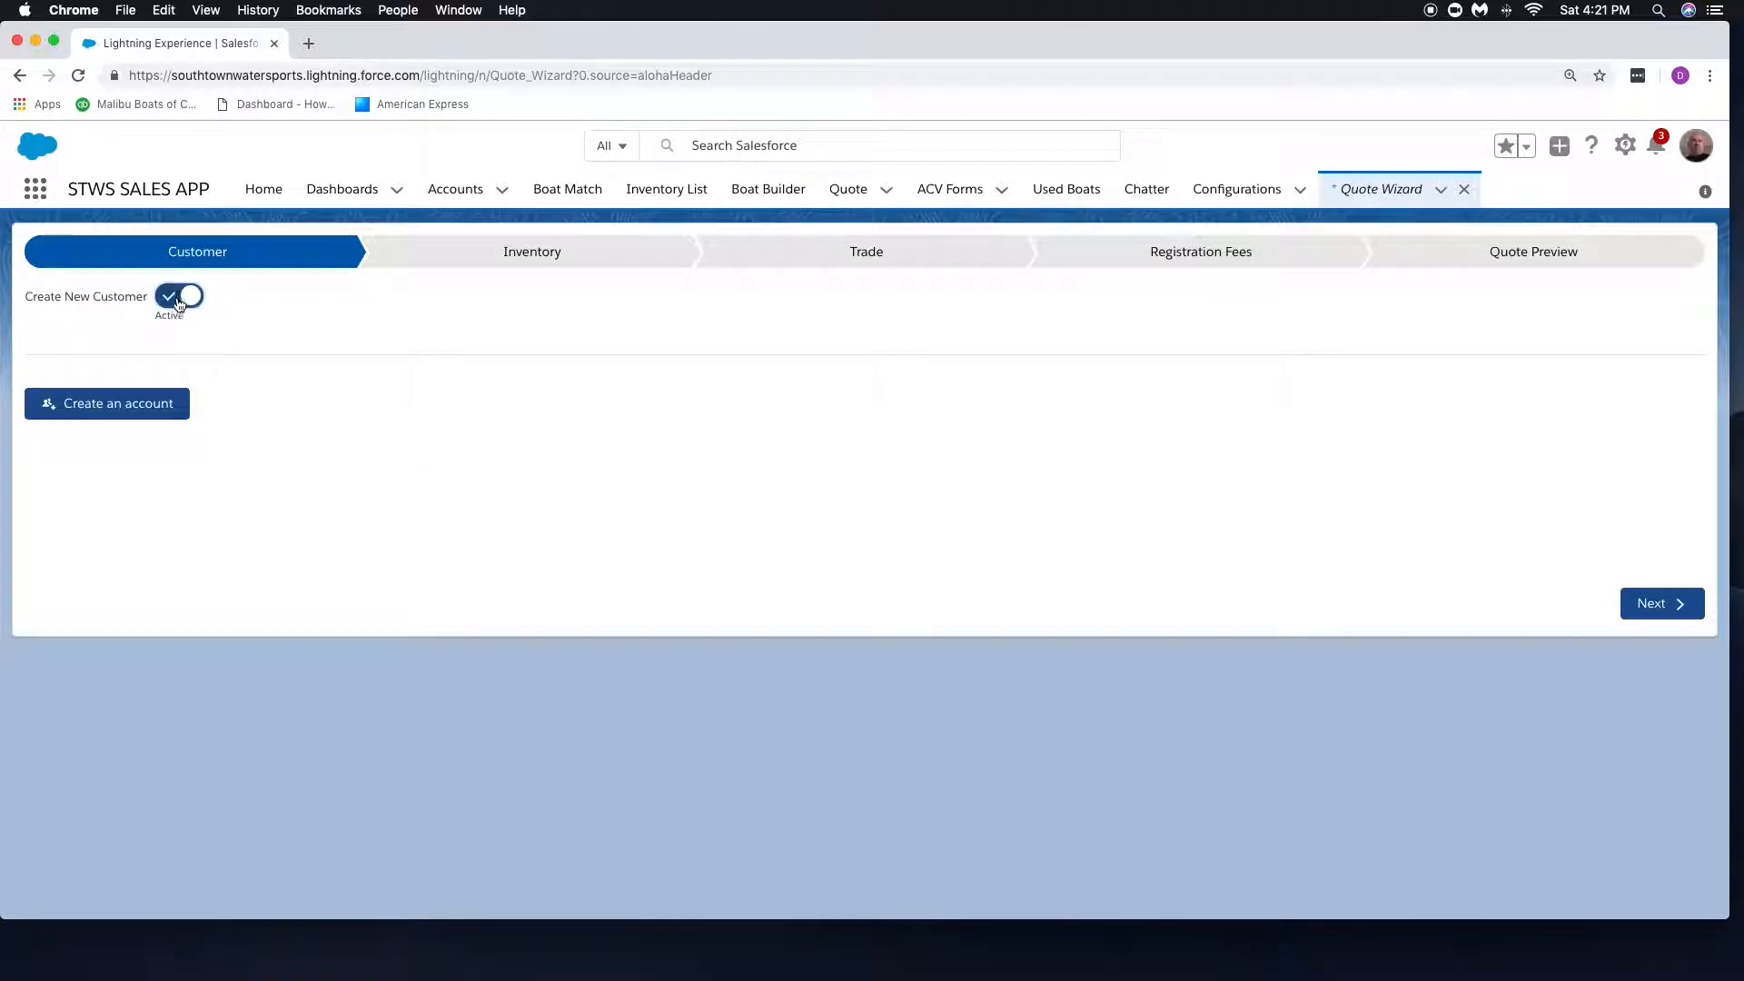
click(144, 419)
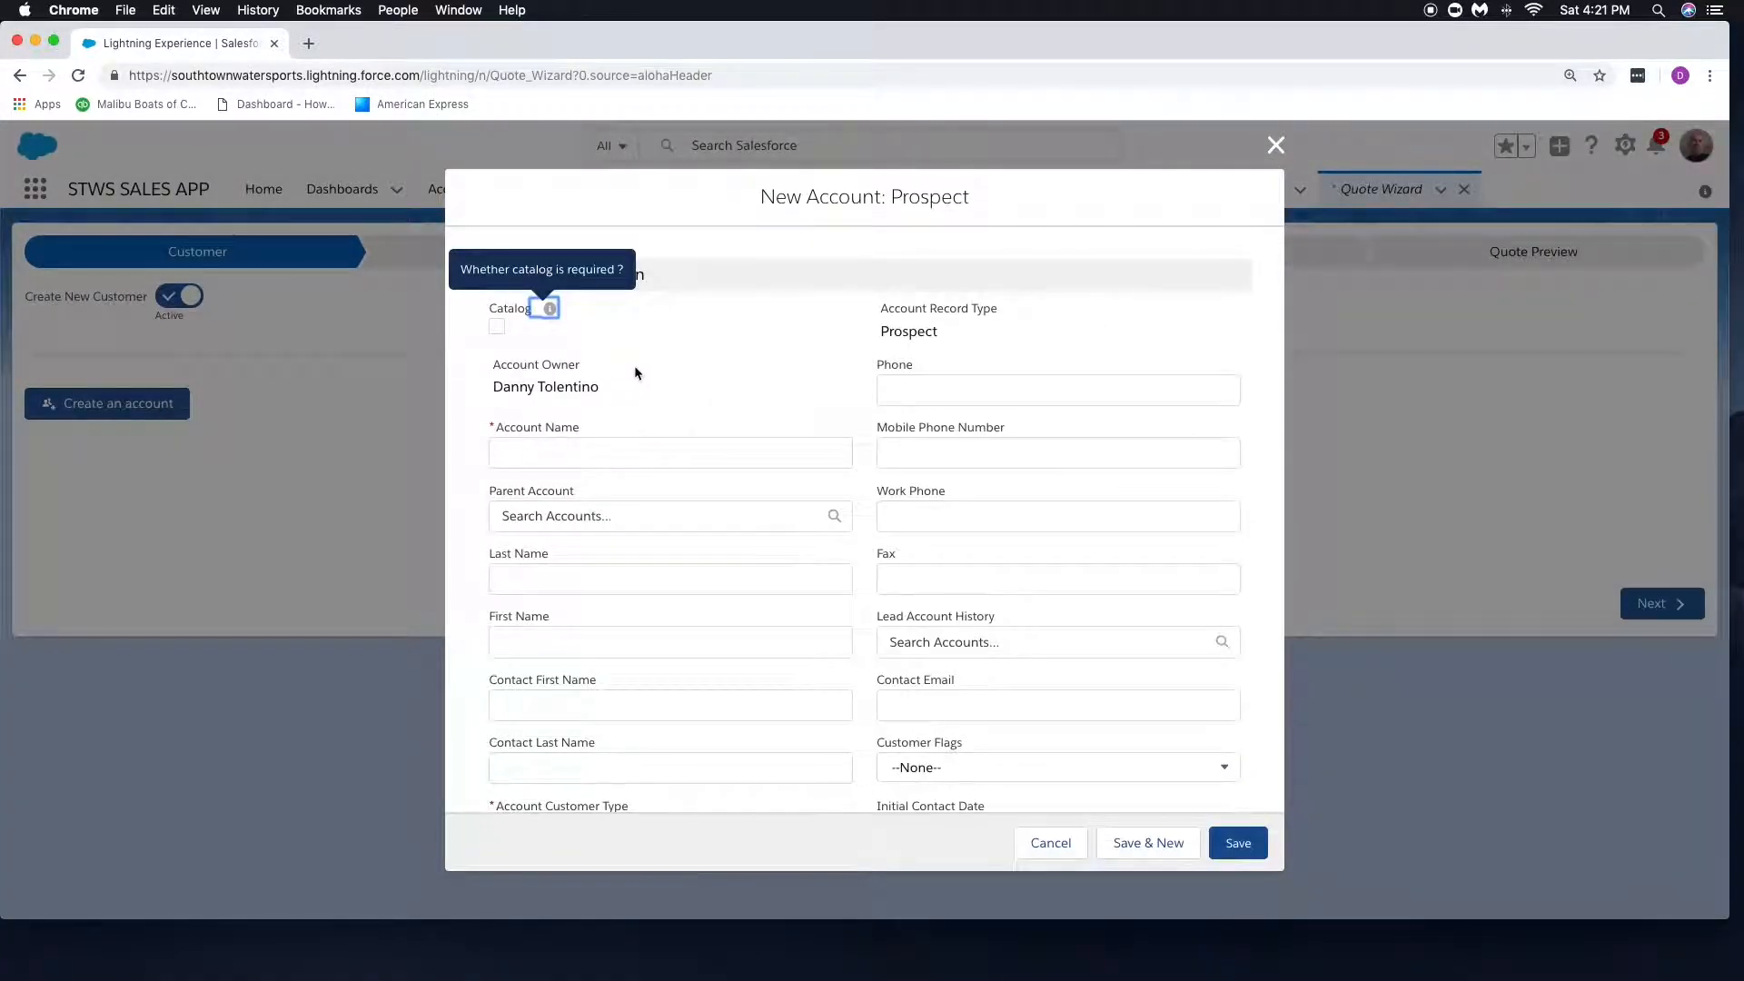
scroll(647, 369, down, 2)
scroll(659, 377, down, 10)
scroll(660, 385, down, 3)
scroll(662, 388, up, 12)
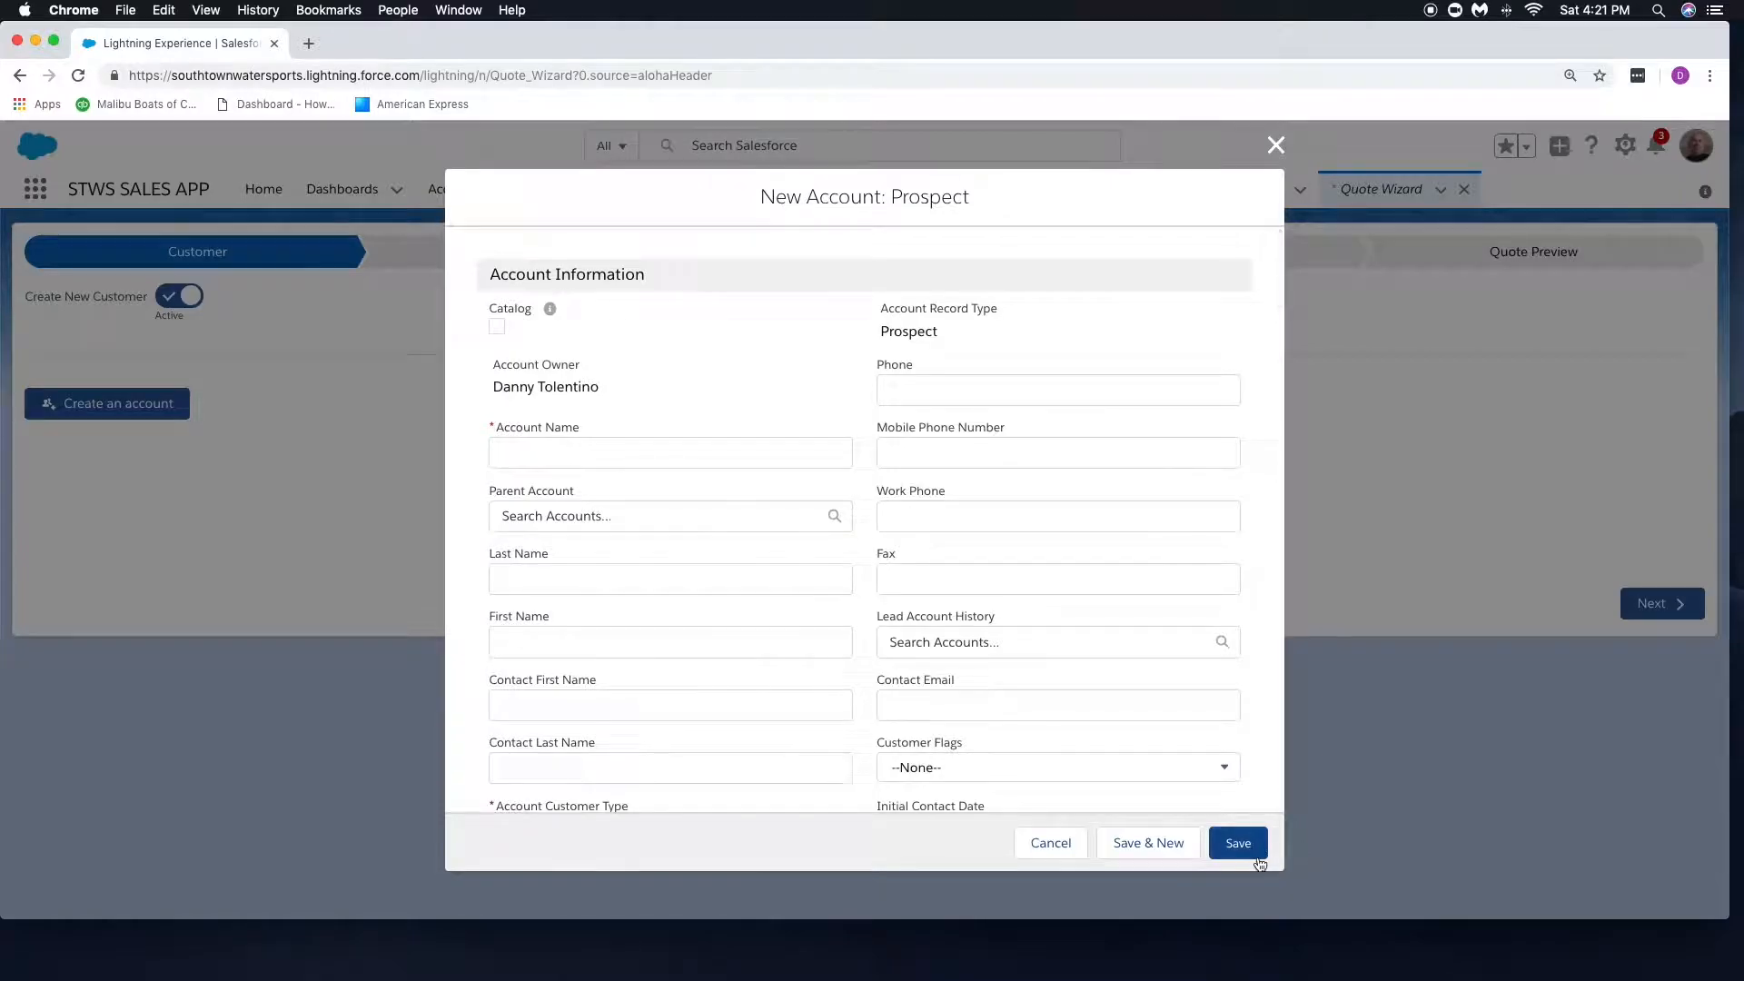
click(1275, 147)
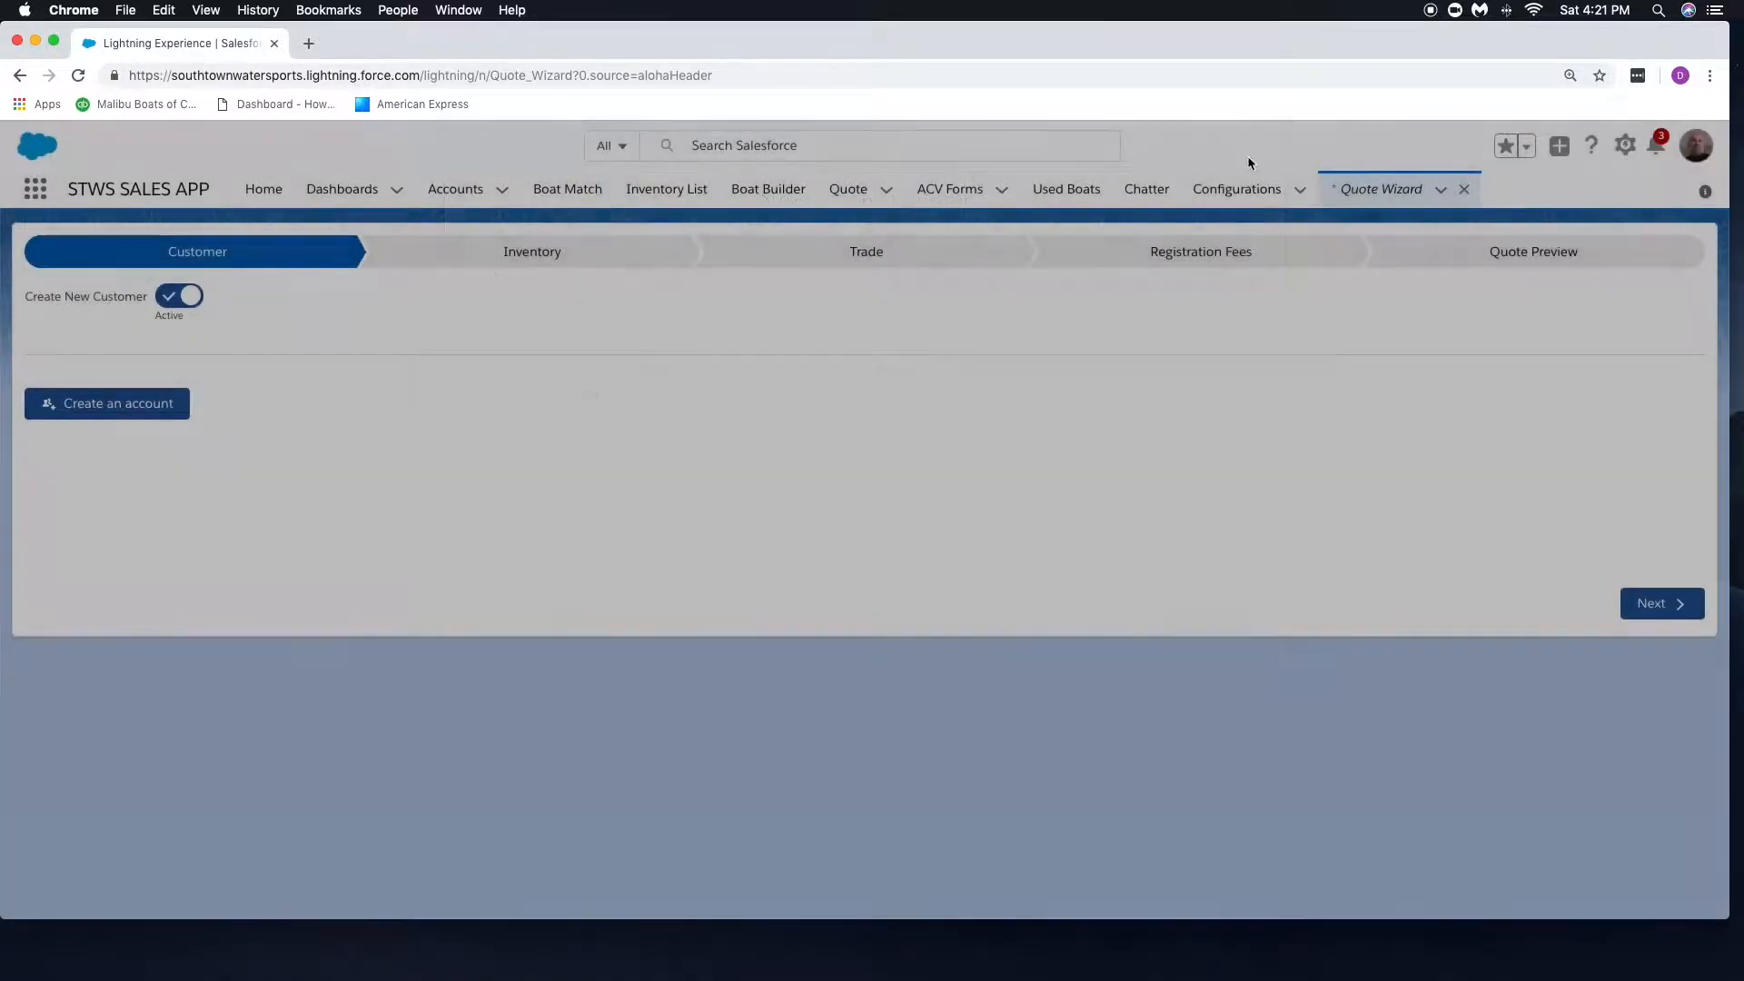
click(178, 296)
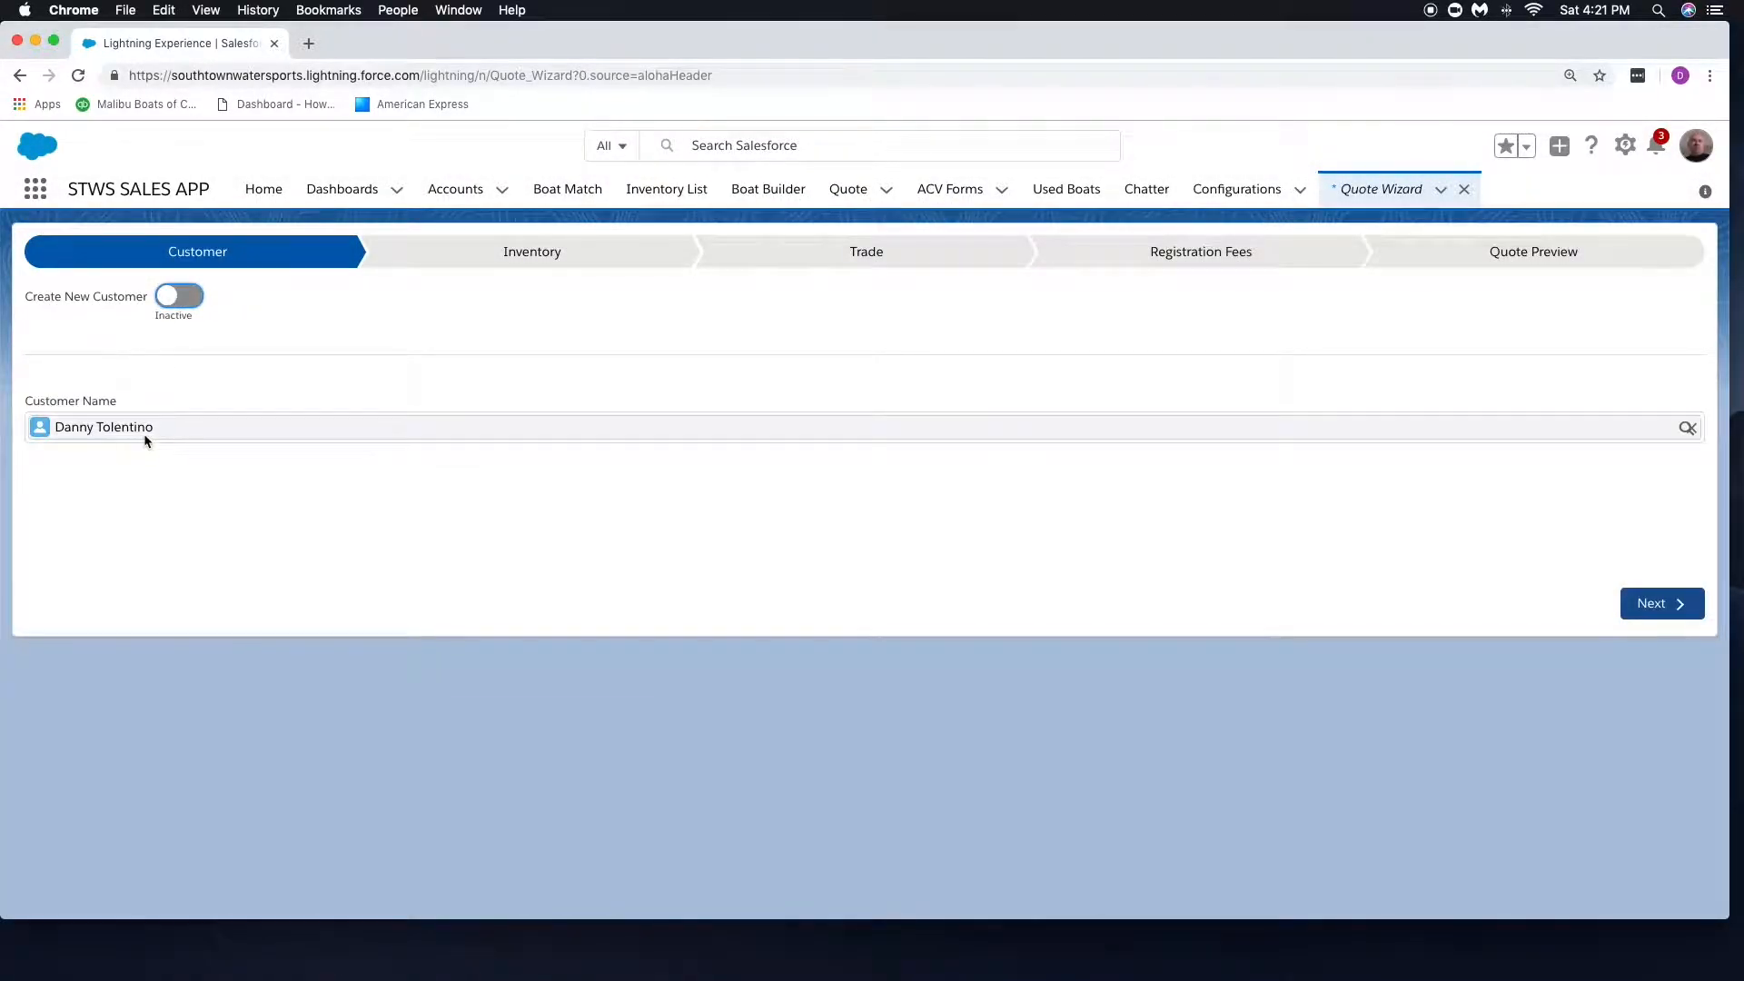
Step: Advance the quote to the Inventory stage with the existing customer and check the Existing Inventory option, leaving it inactive
click(1658, 607)
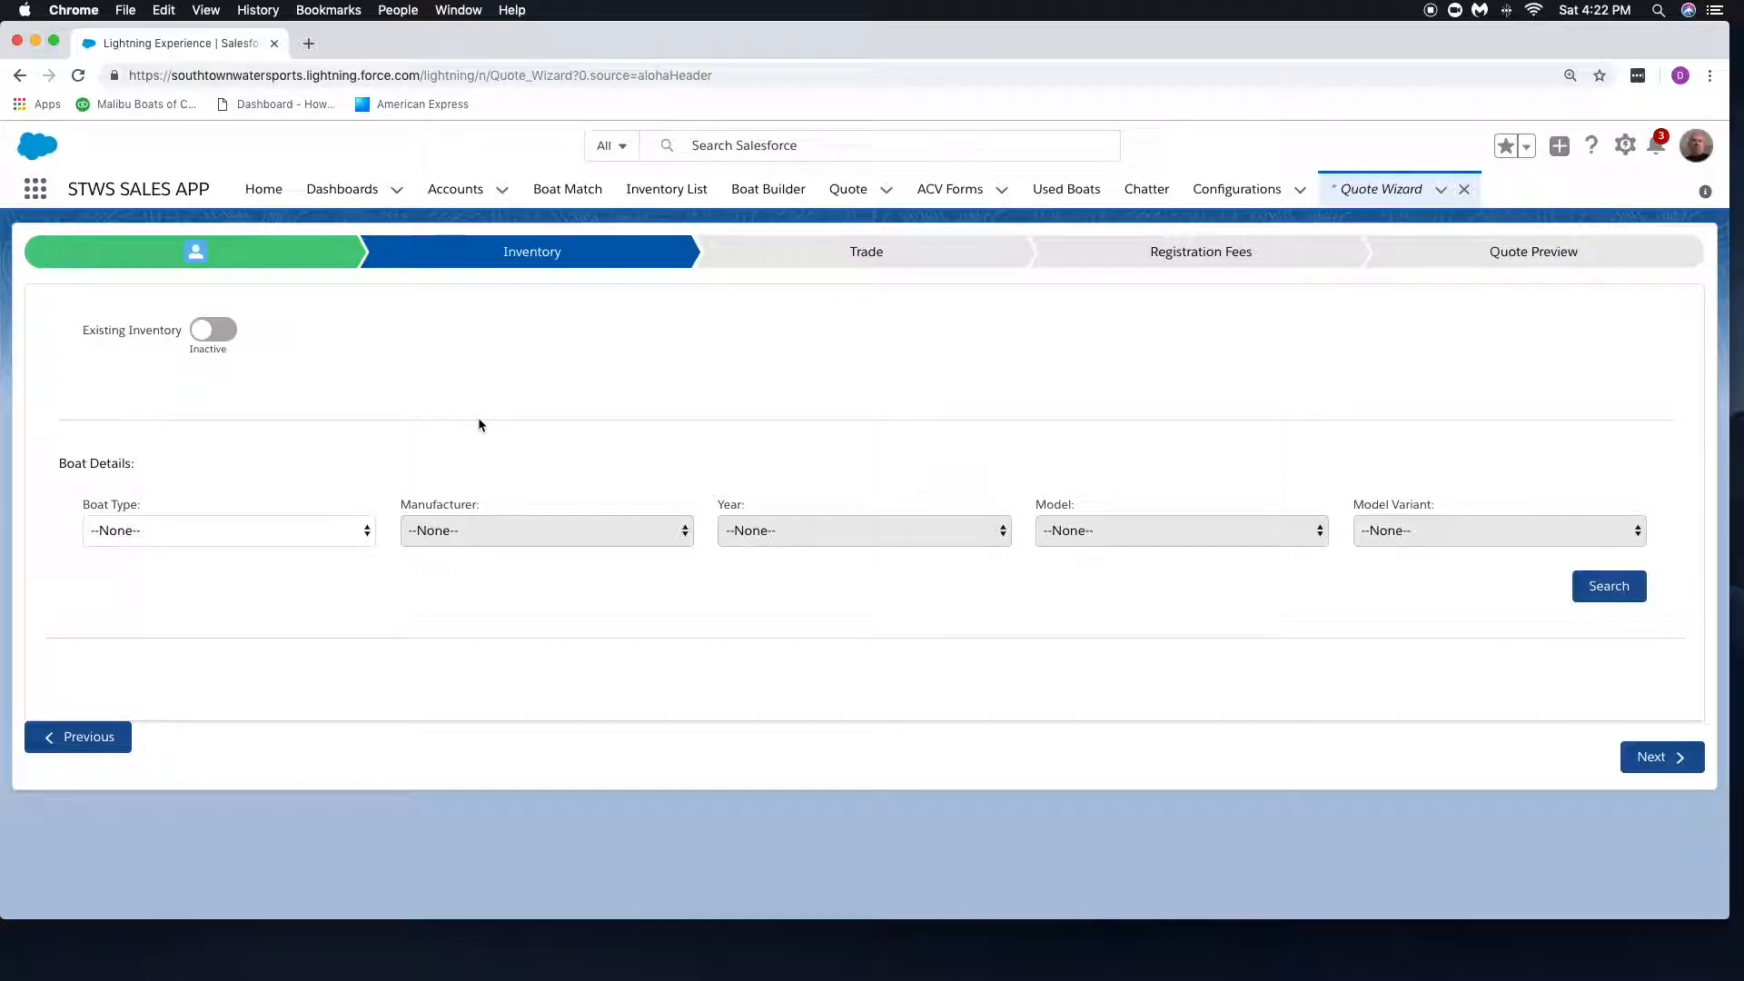
click(211, 333)
click(273, 478)
click(285, 364)
click(221, 341)
Step: Search for a New Boat from Skiers Choice(Moomba), year 2019, model Makai (MK)
click(220, 537)
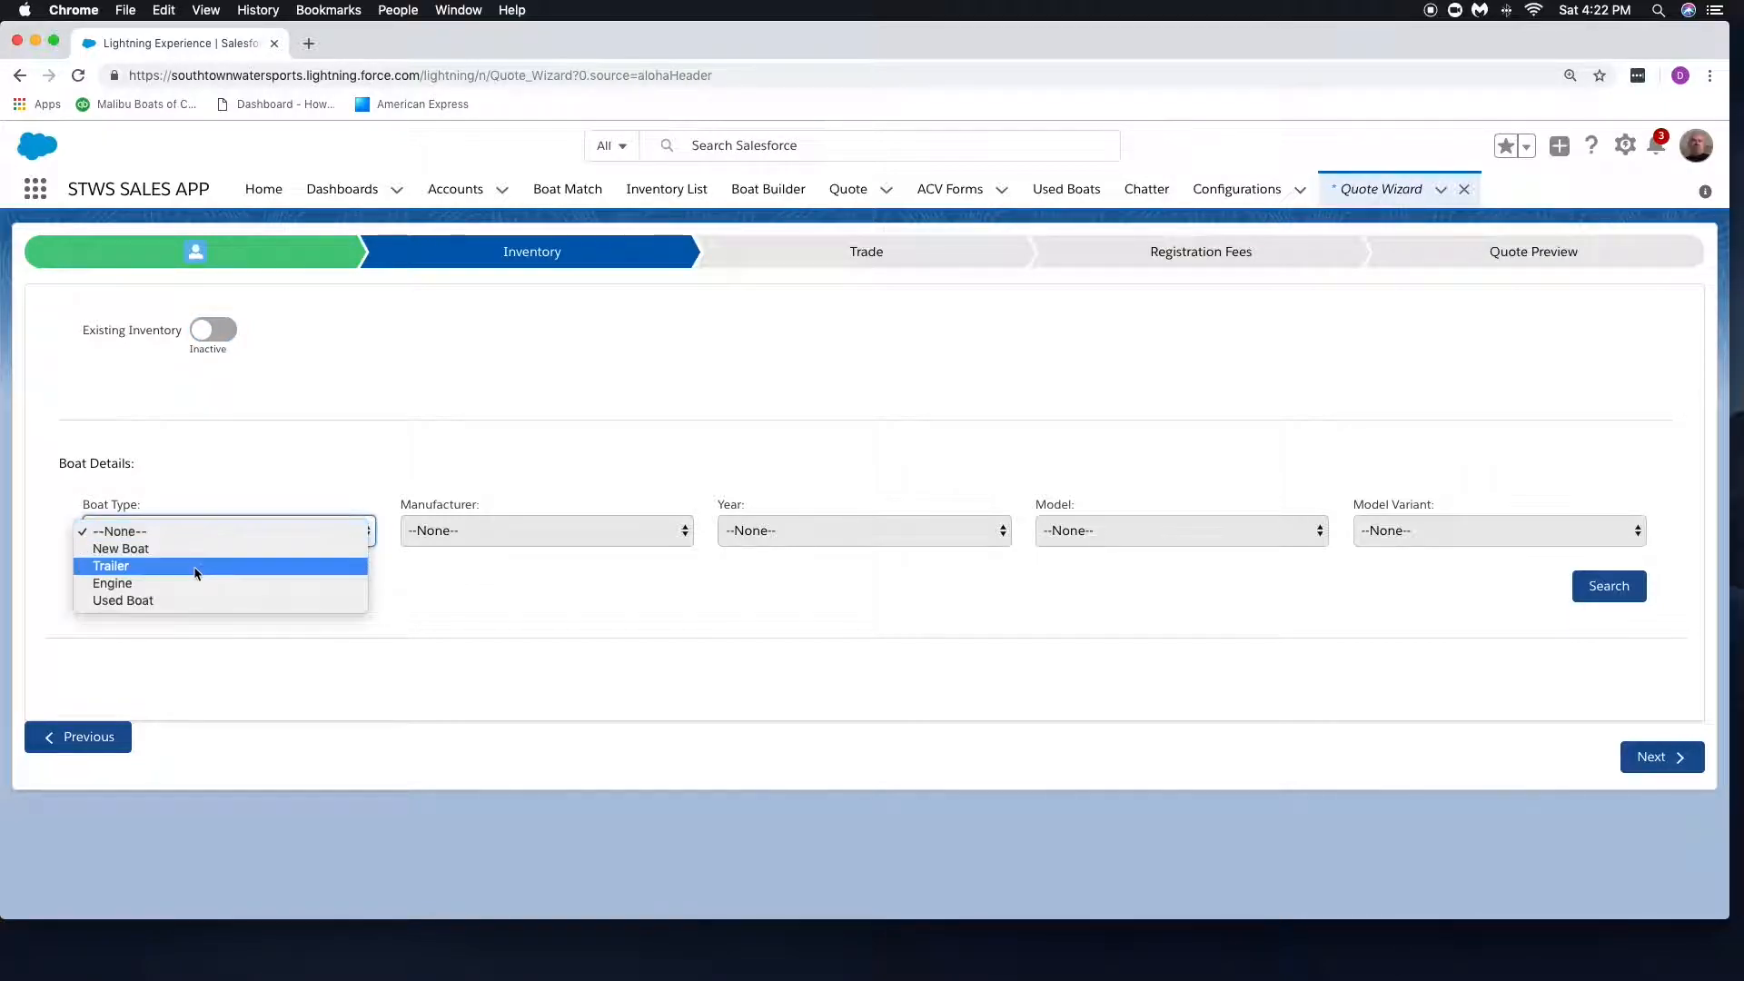
click(182, 550)
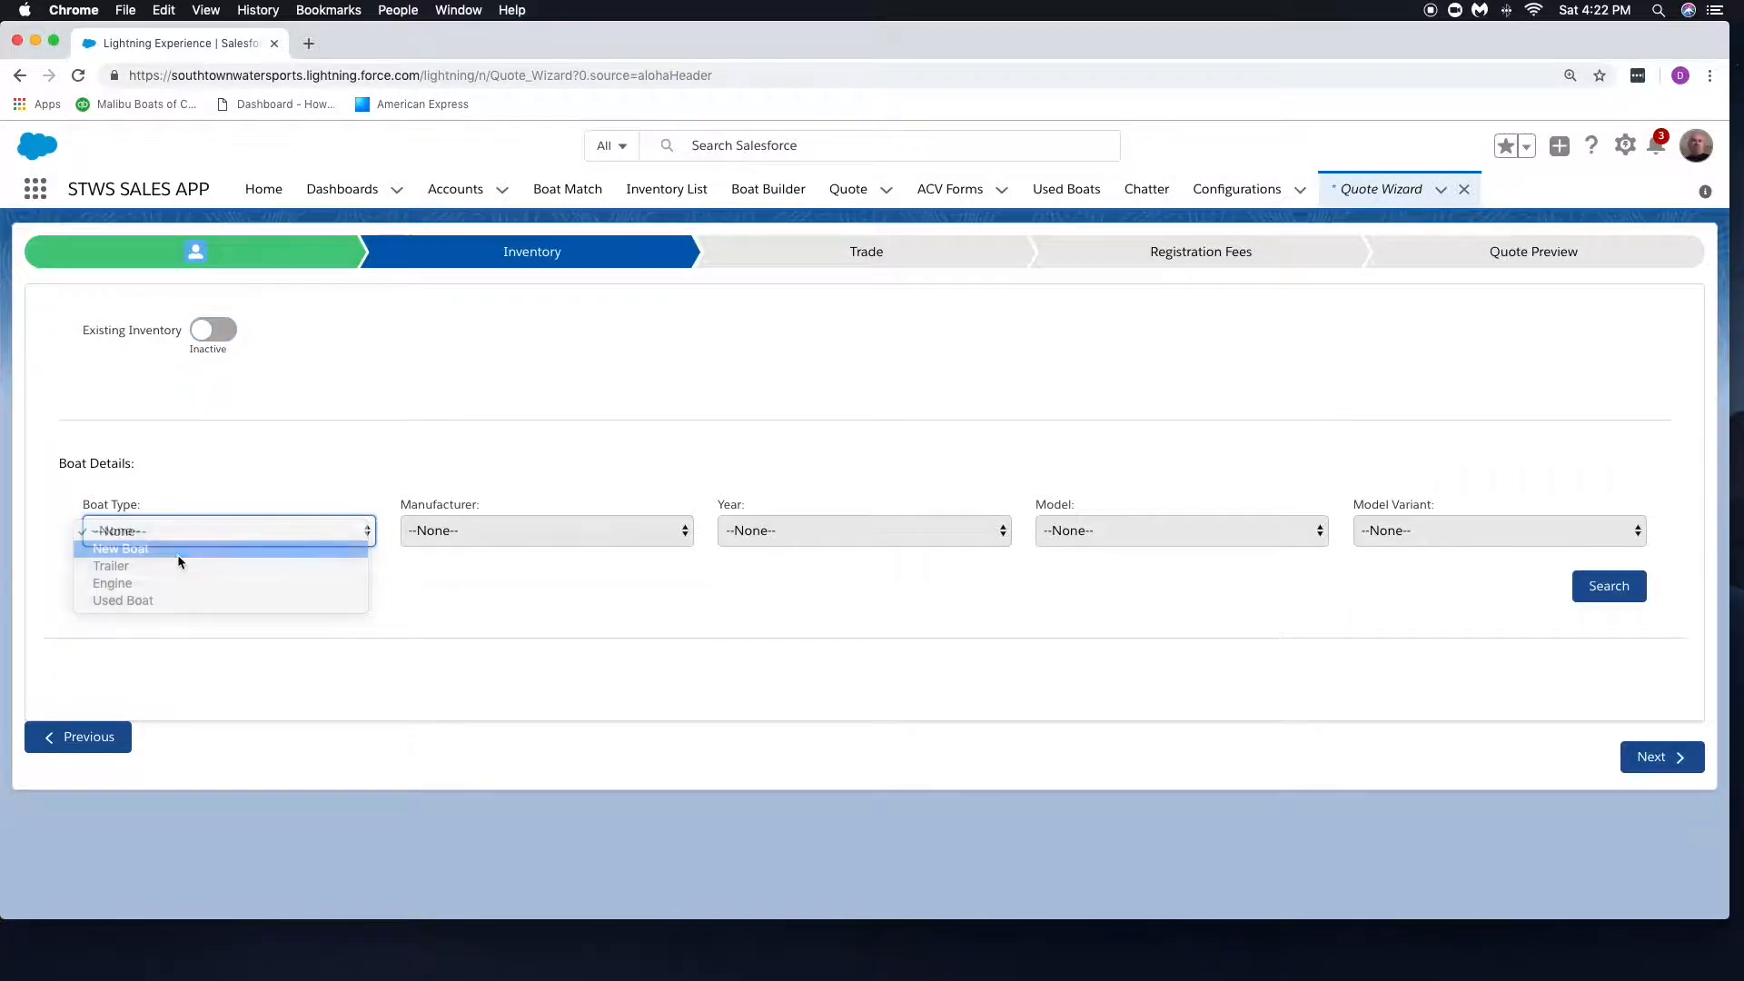
click(545, 532)
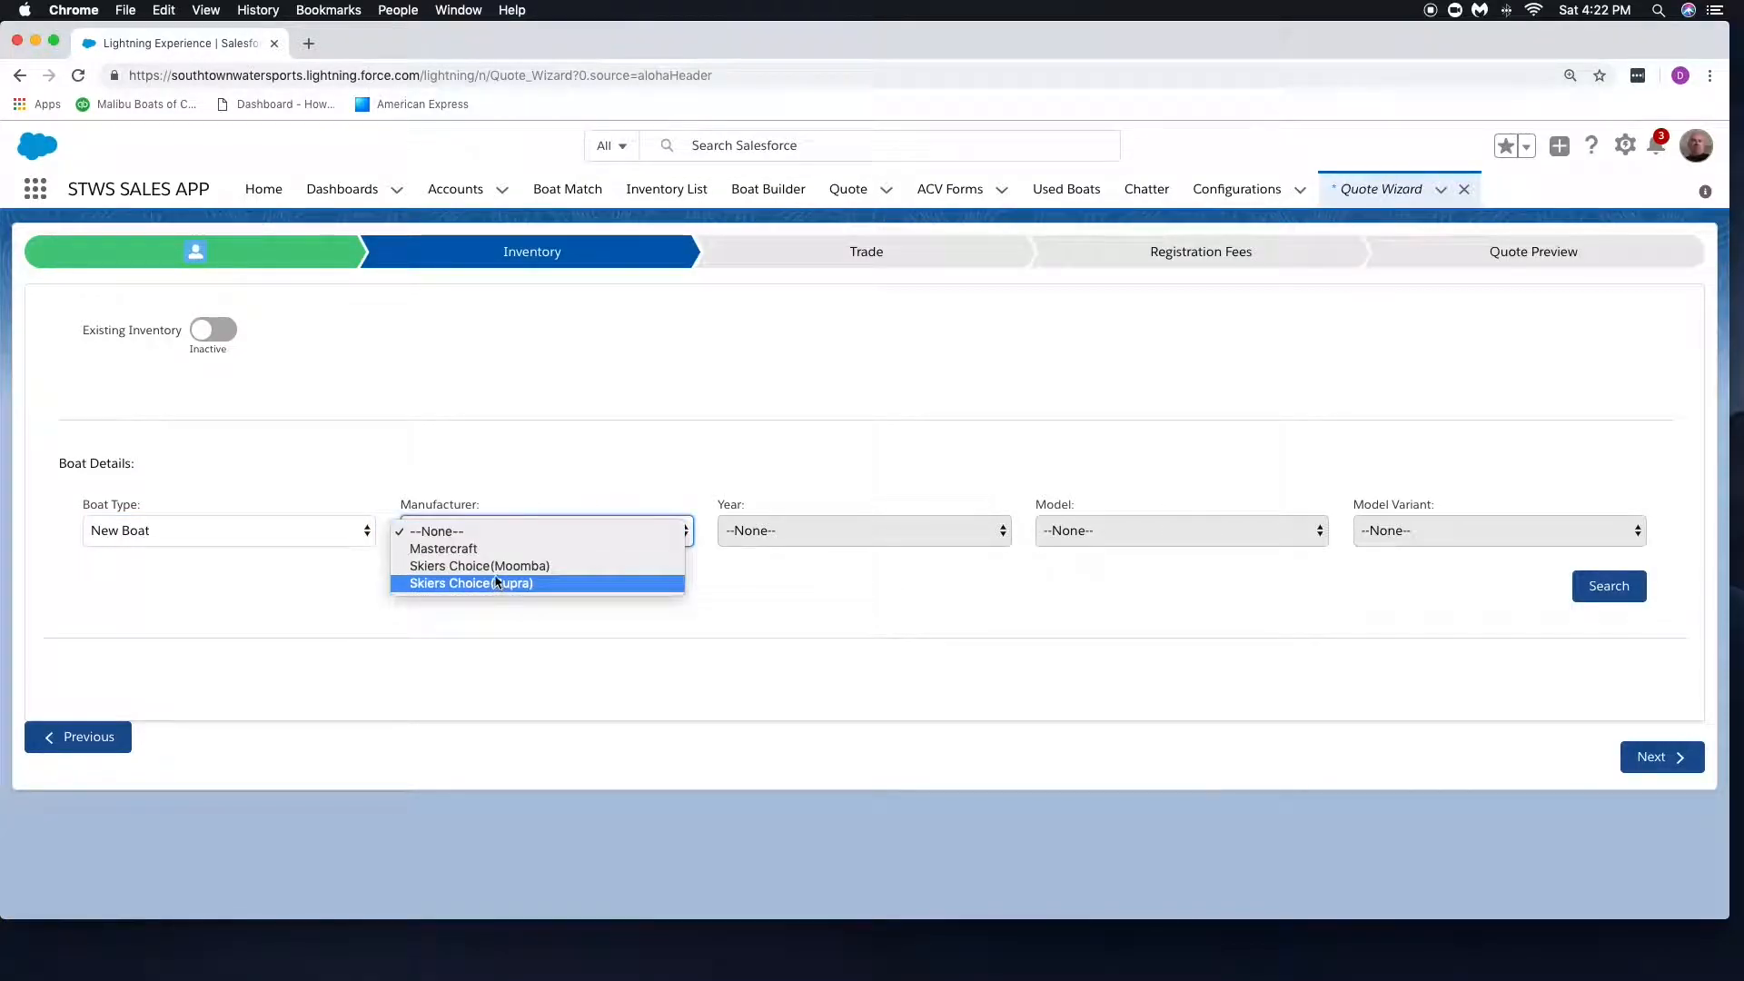
click(511, 570)
click(863, 534)
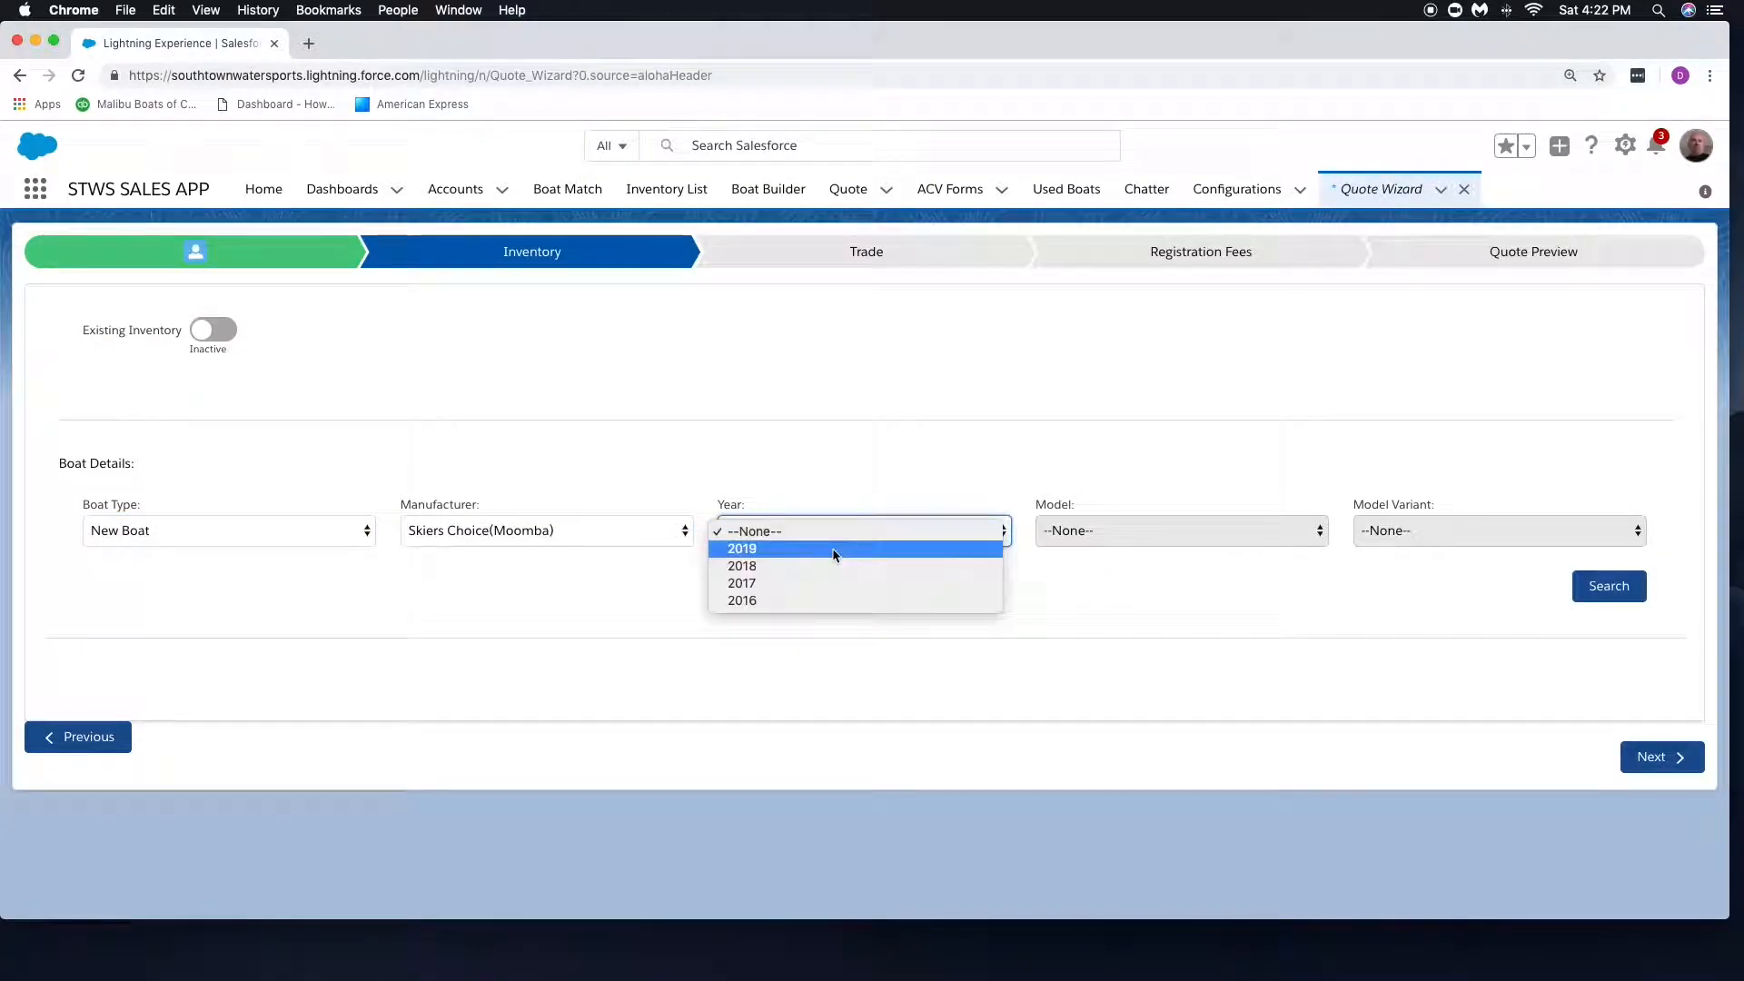
key(Return)
click(1094, 530)
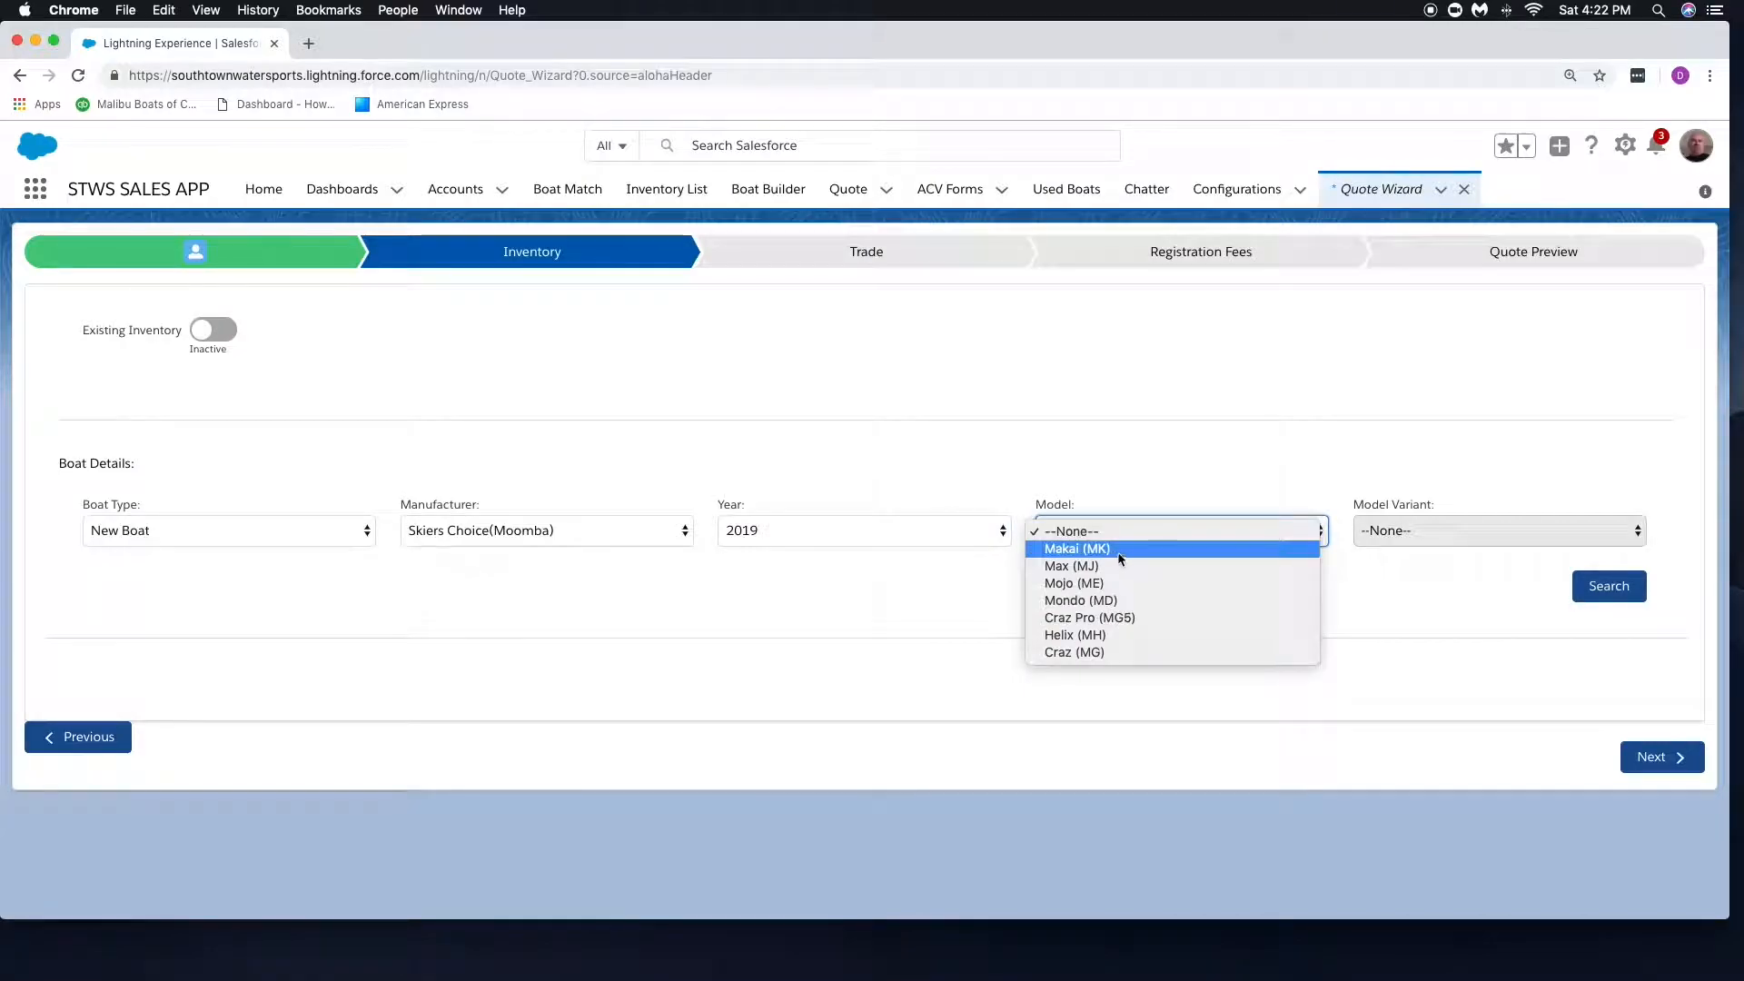
click(1116, 551)
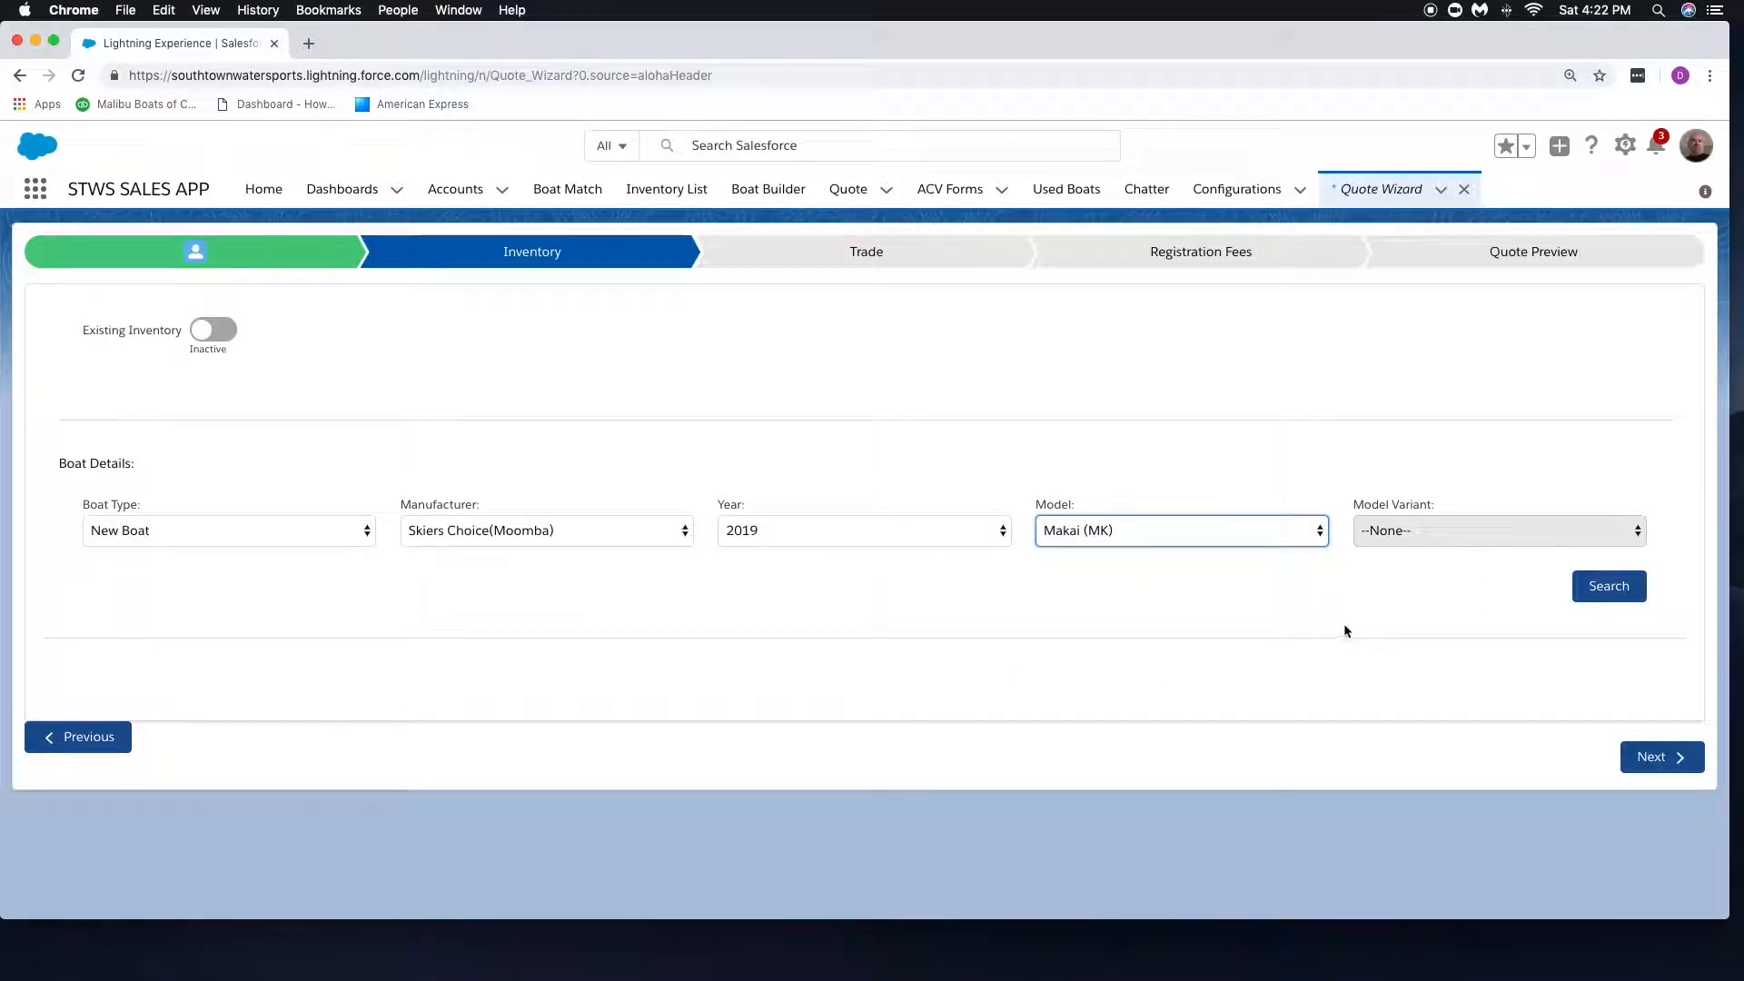
click(1576, 591)
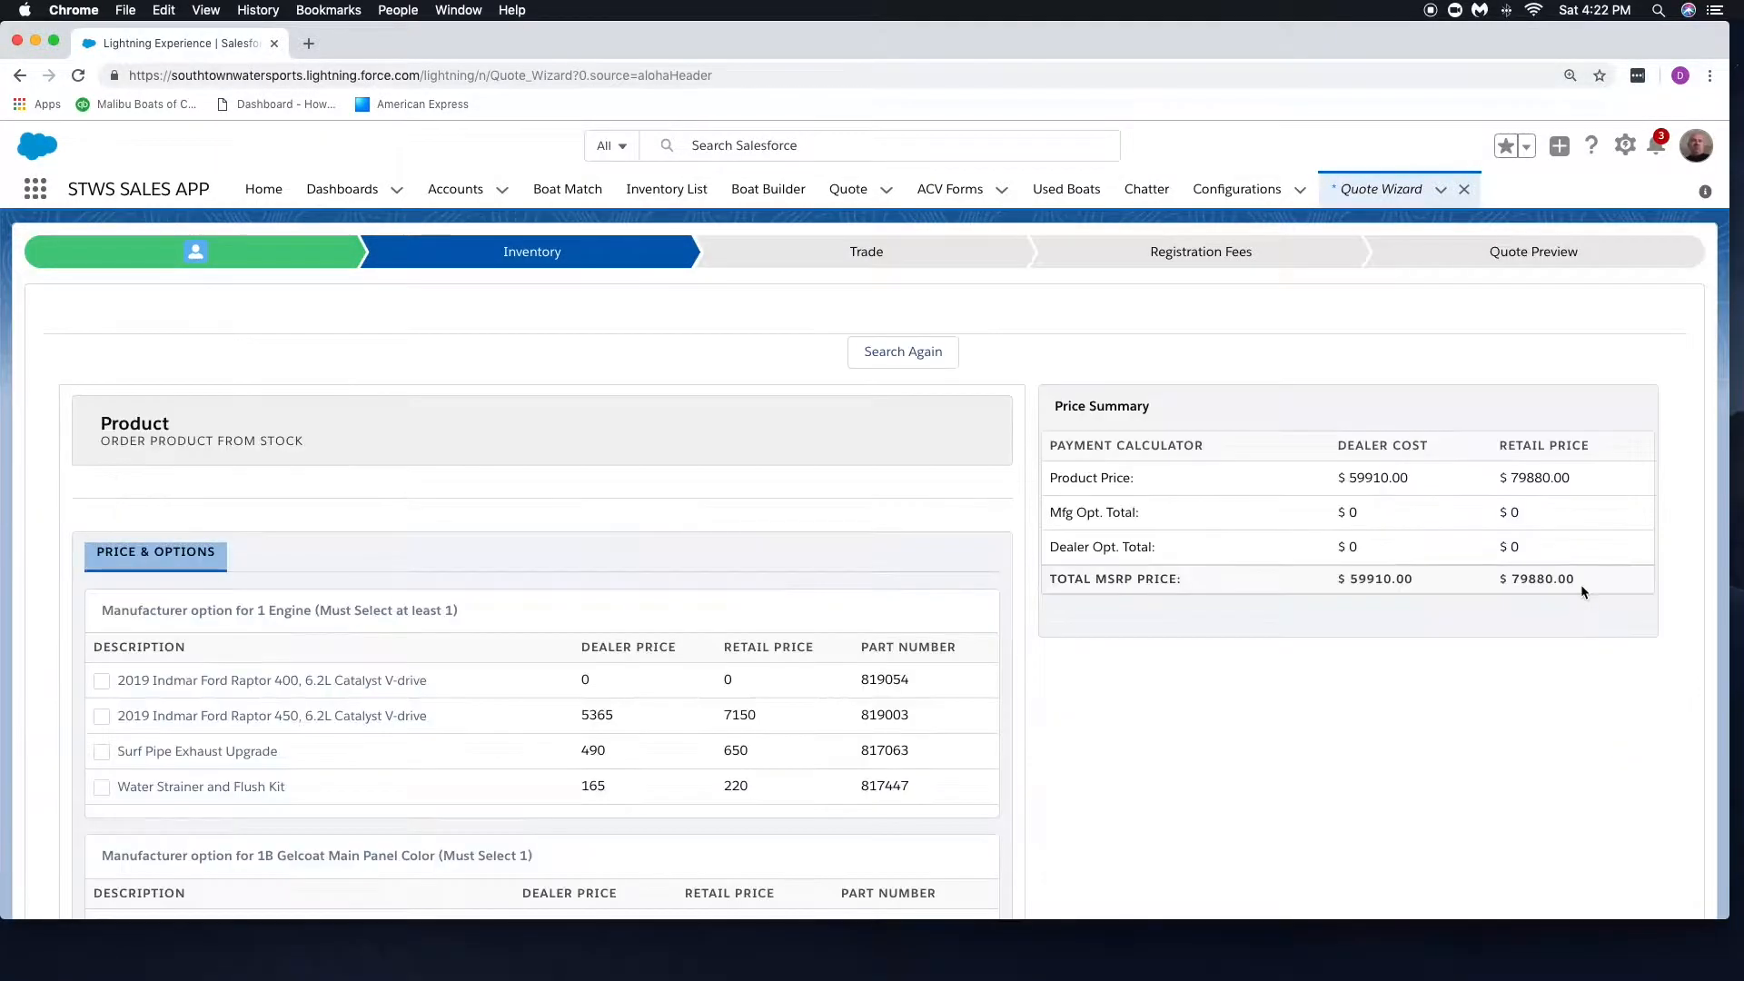
Step: Choose Sundance Yellow as the gelcoat main panel color and Vivid Orange as the accent color
scroll(532, 515, down, 3)
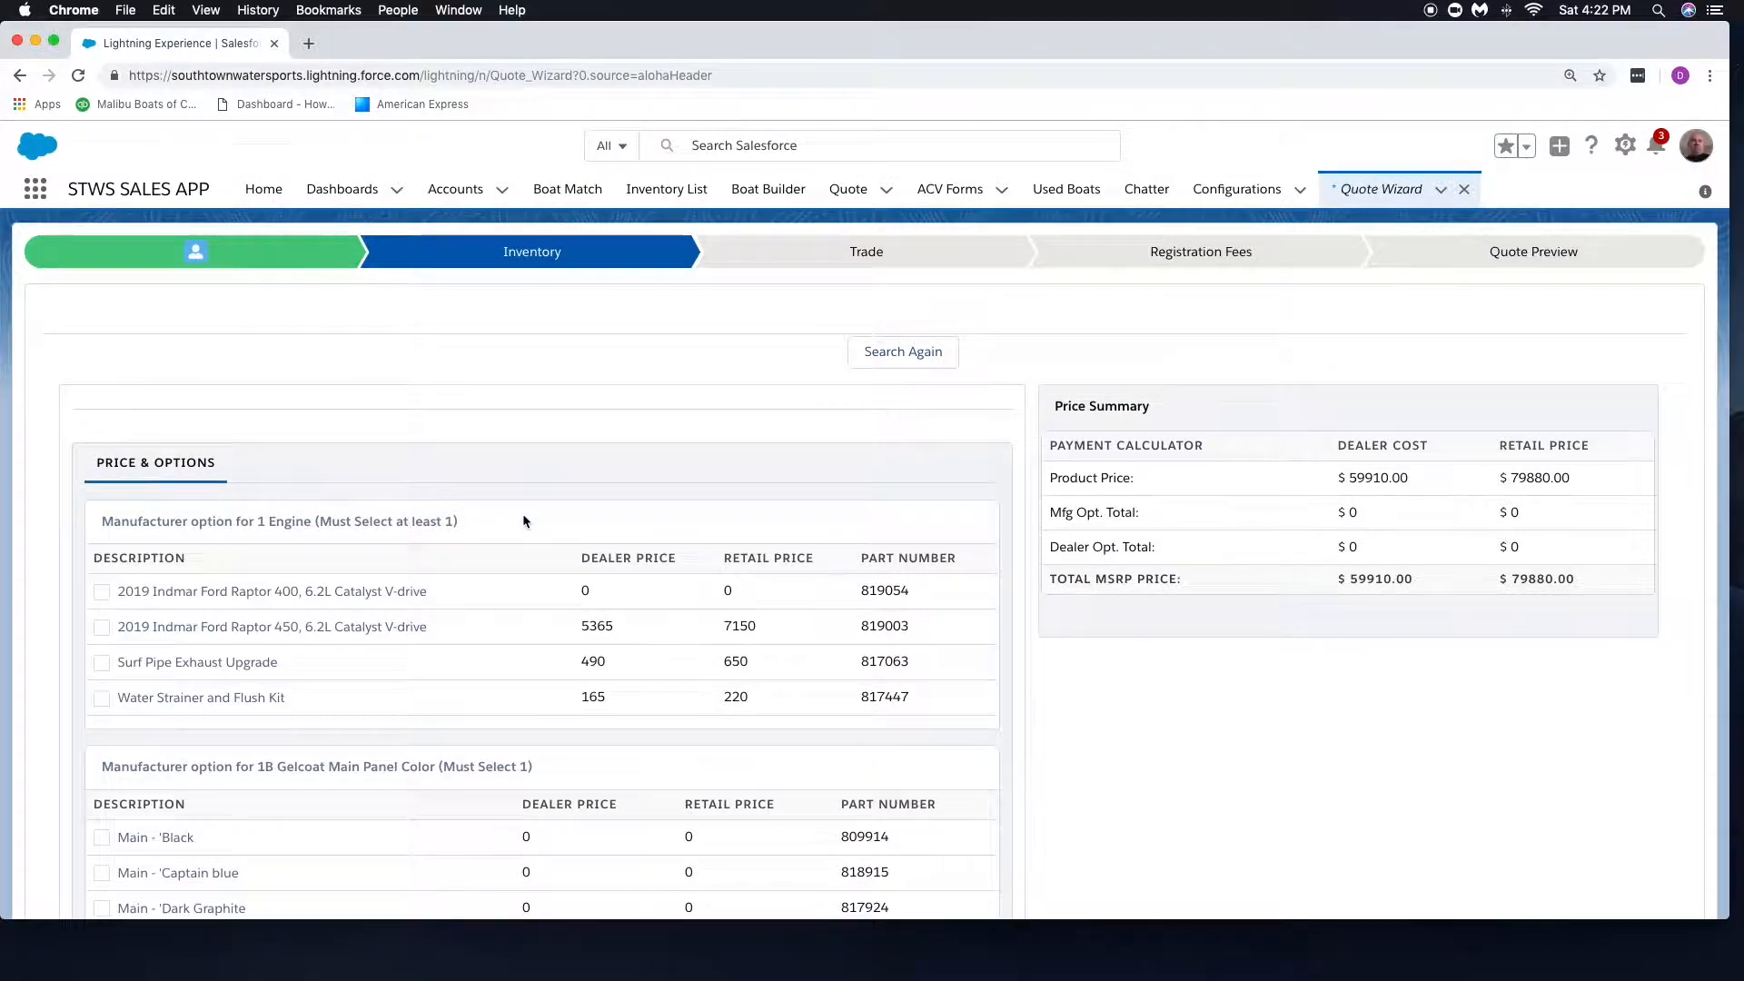
scroll(514, 522, down, 2)
scroll(514, 522, up, 2)
click(101, 508)
scroll(359, 567, down, 6)
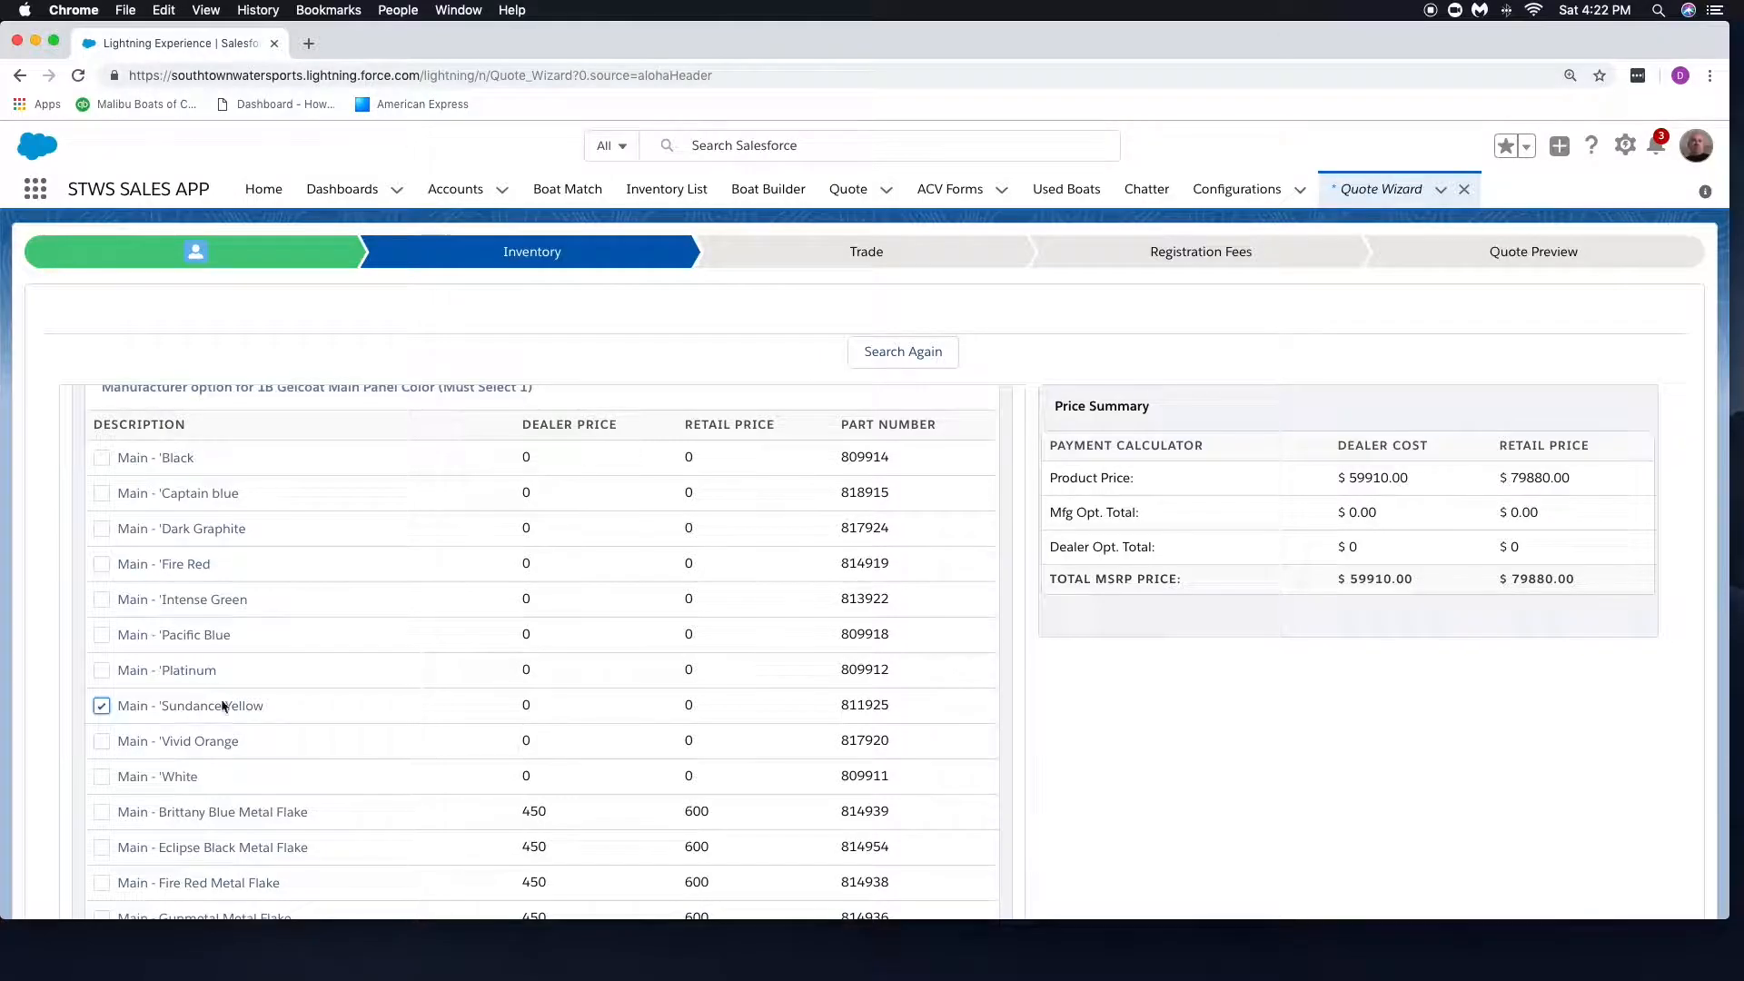
scroll(82, 654, down, 15)
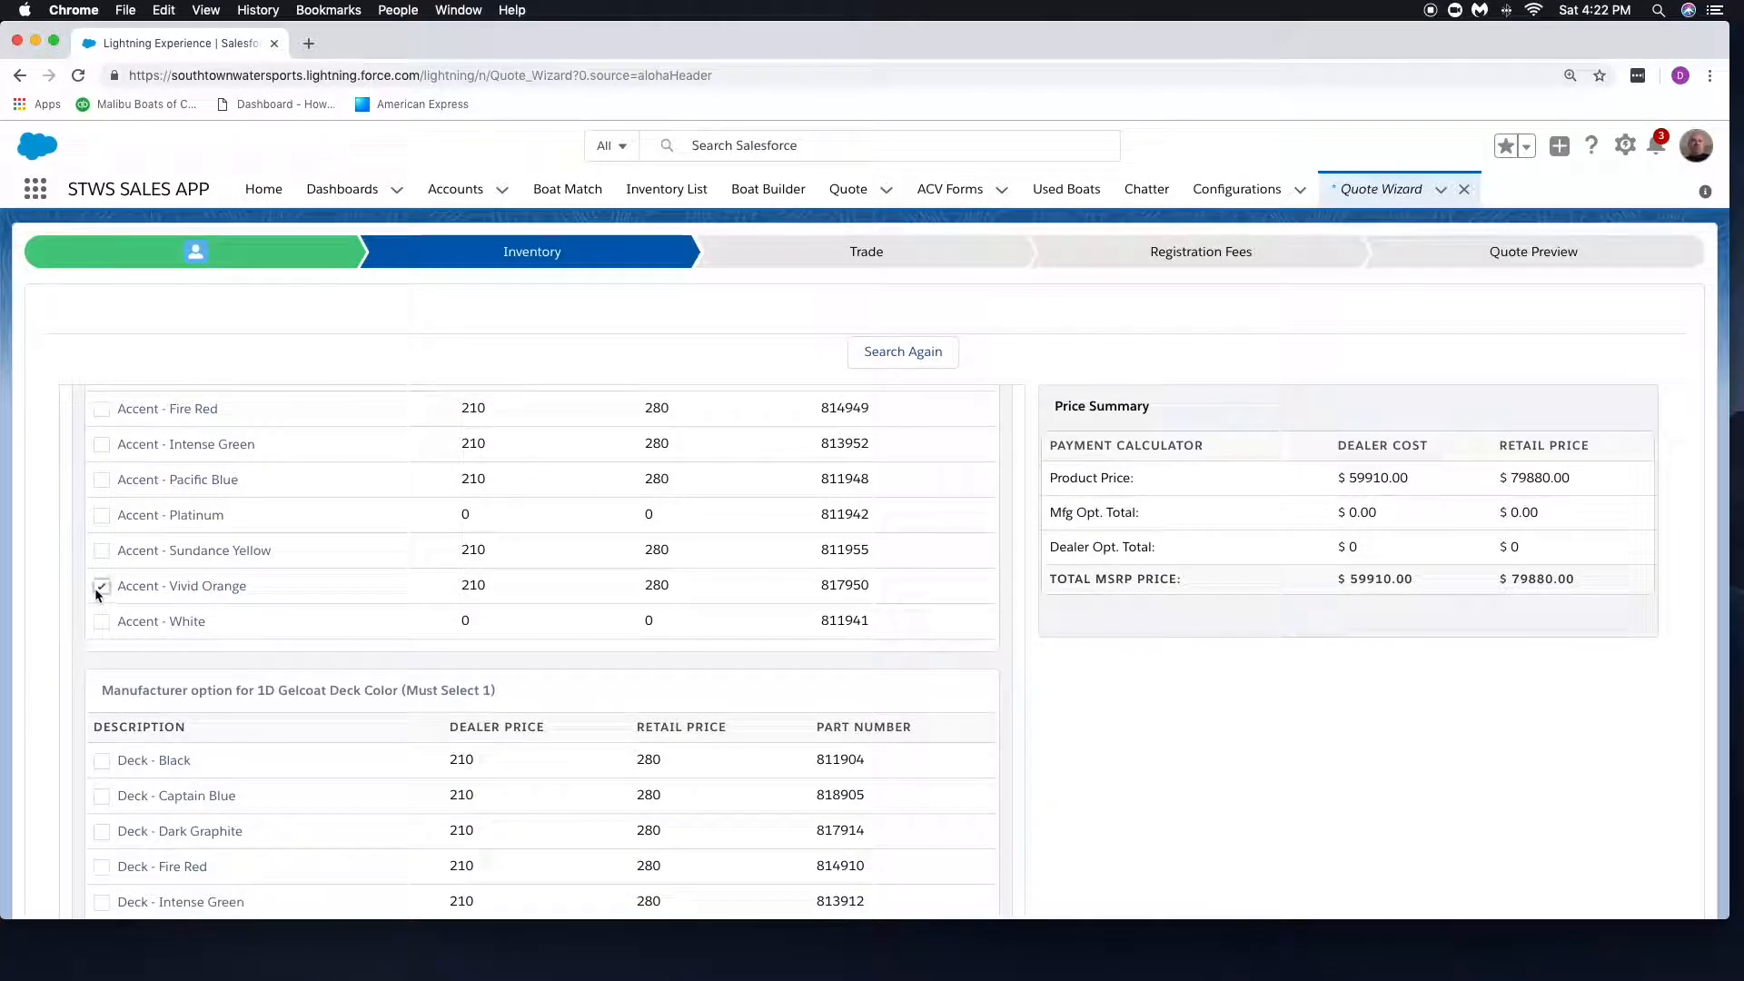
click(100, 586)
Step: Review the remaining upholstery, appearance and trailer options without selecting any, and continue to the Trade stage
scroll(632, 644, down, 15)
scroll(631, 643, down, 12)
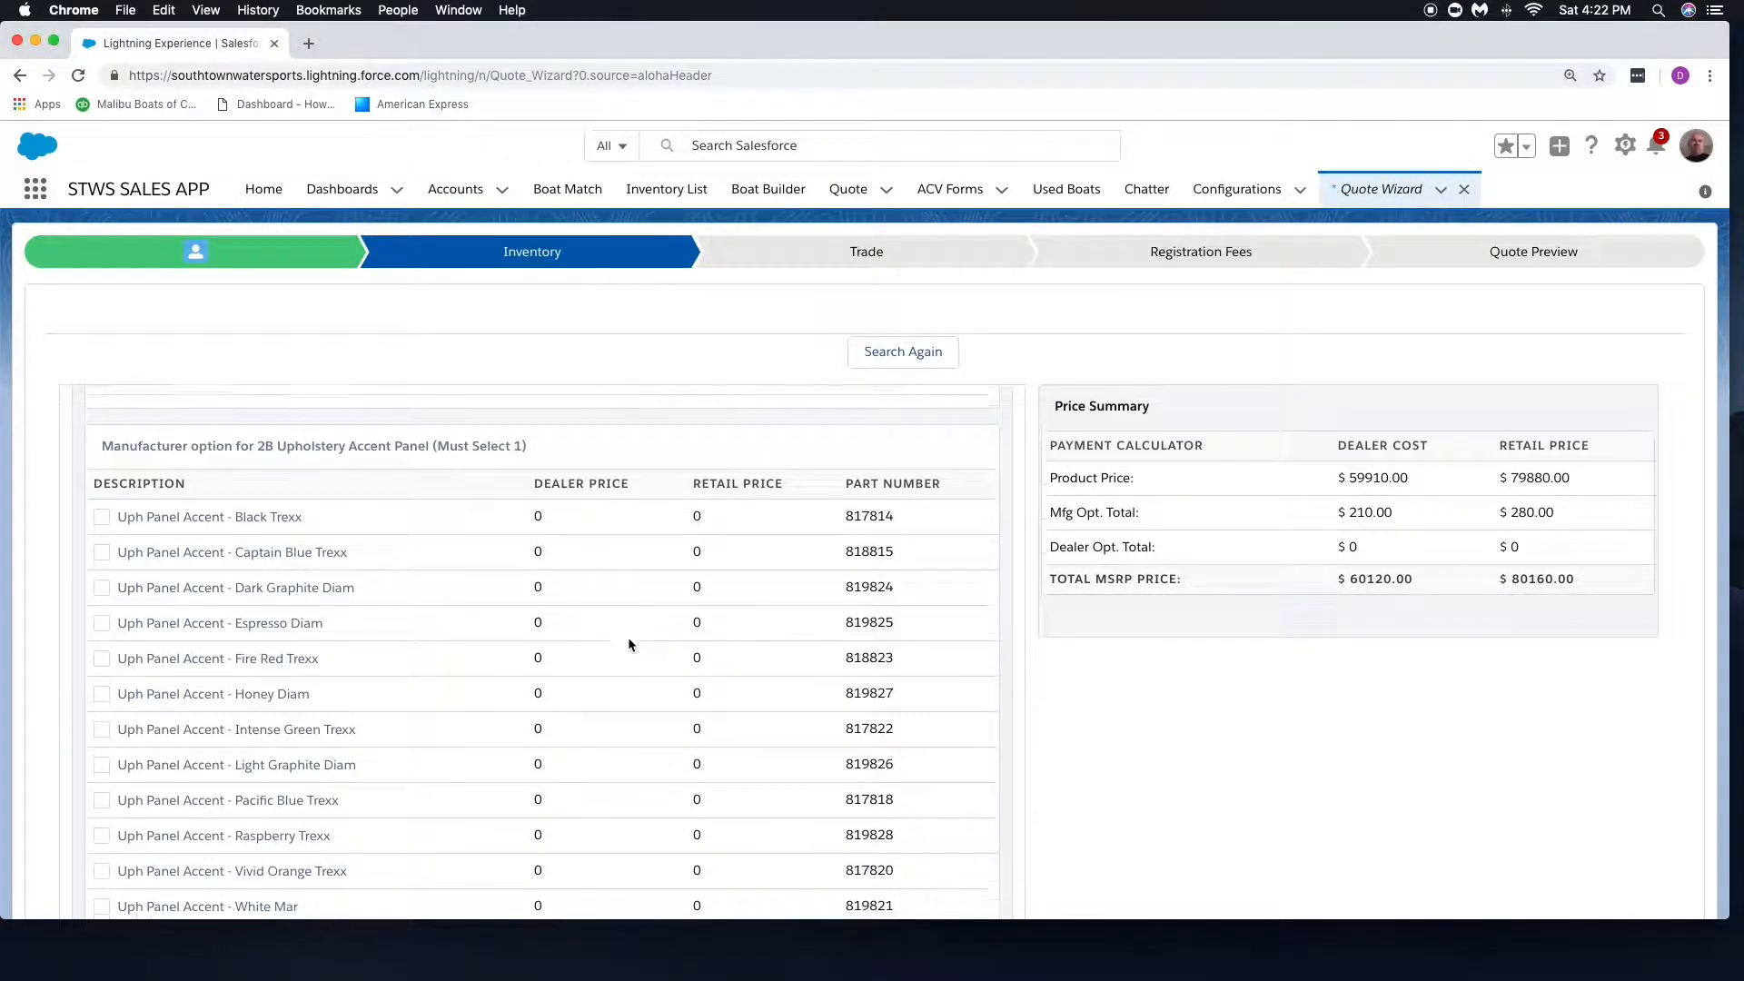
scroll(627, 643, down, 15)
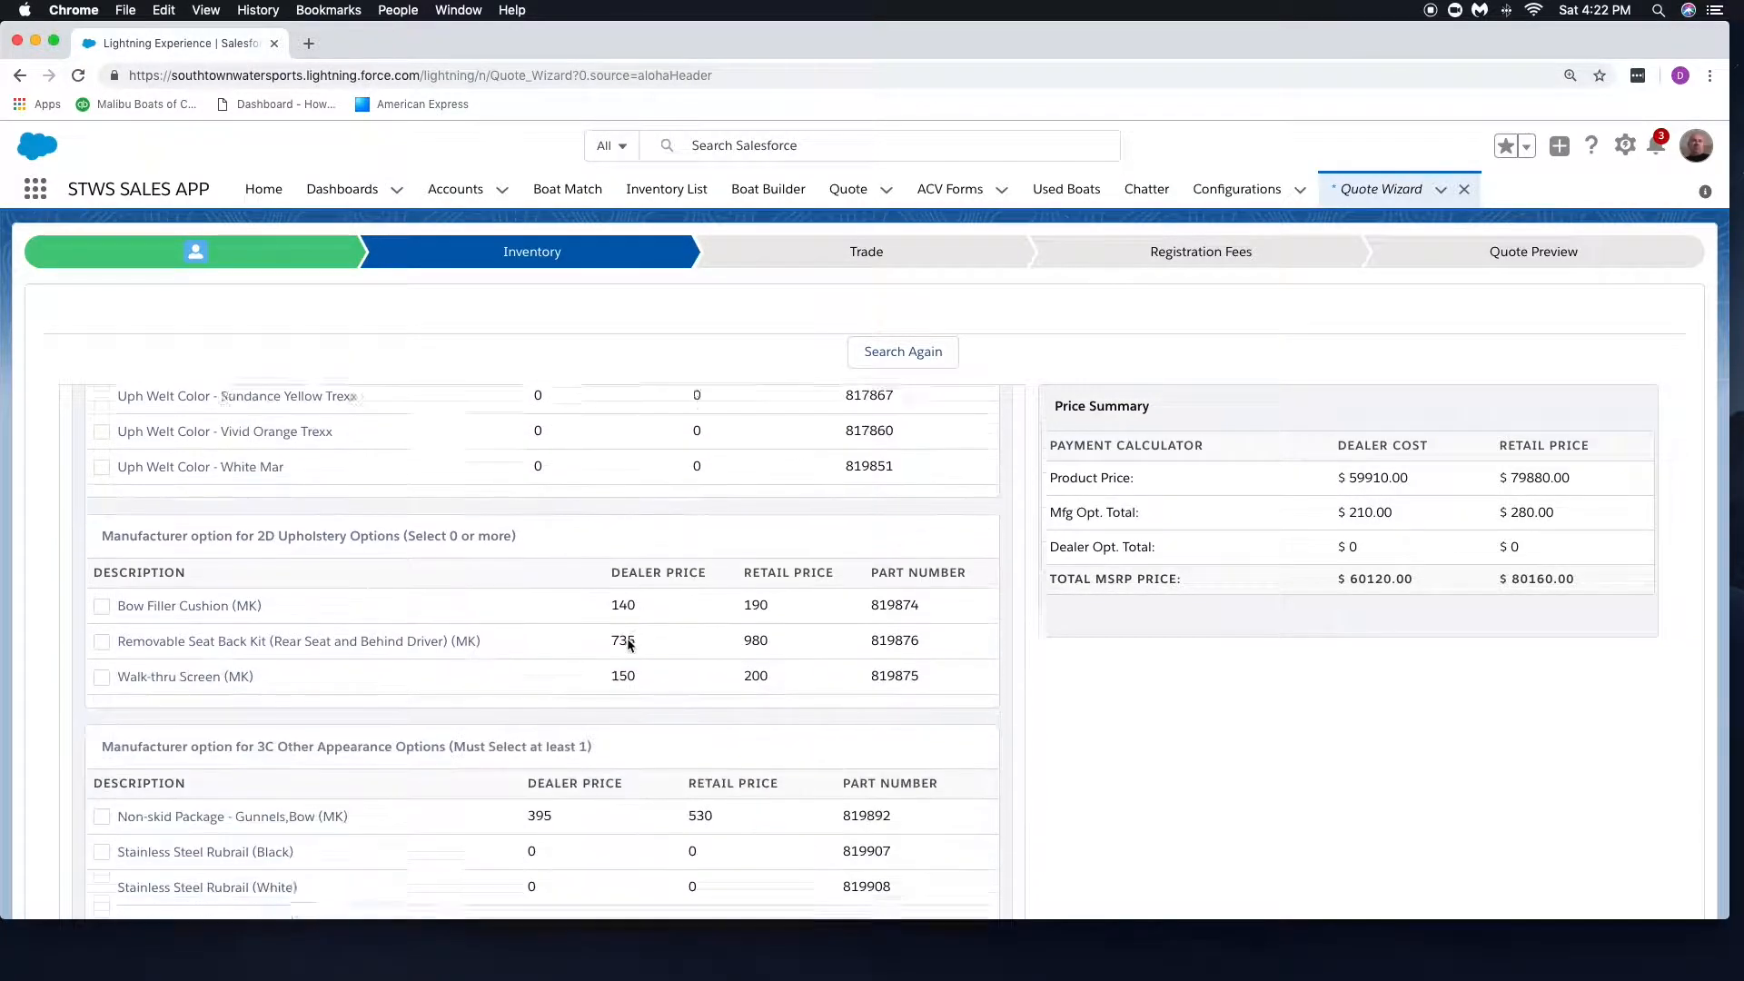
scroll(627, 640, down, 20)
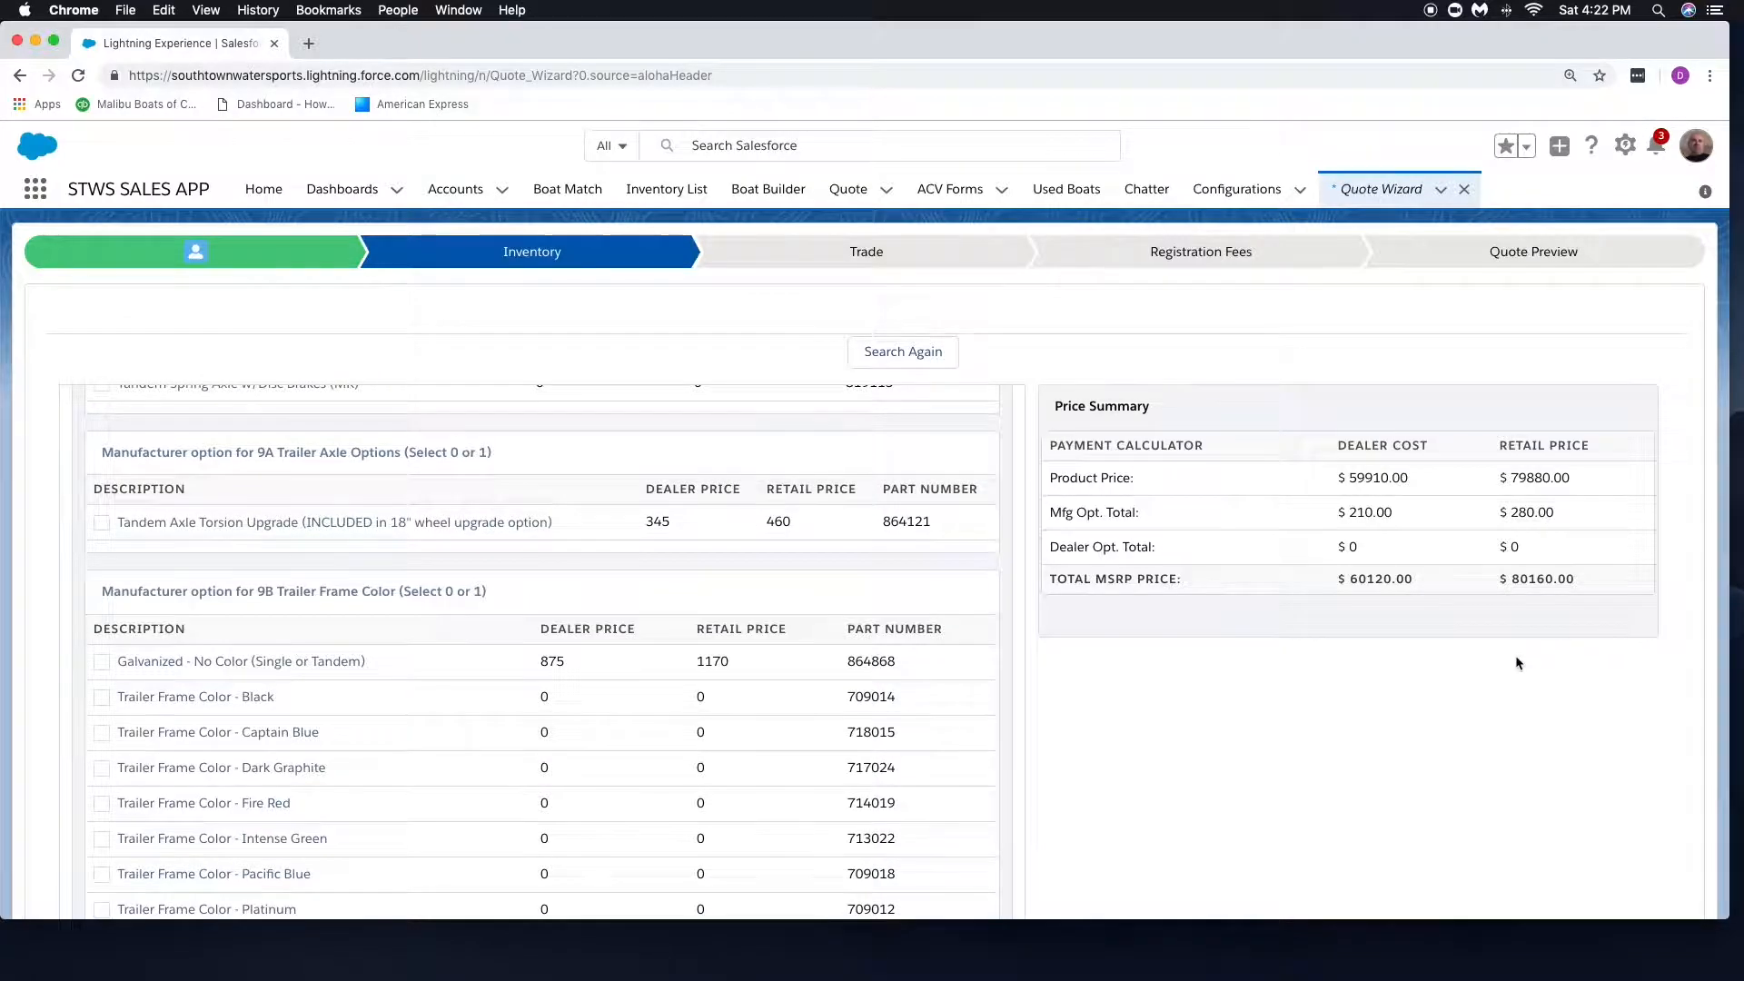
scroll(1511, 656, down, 3)
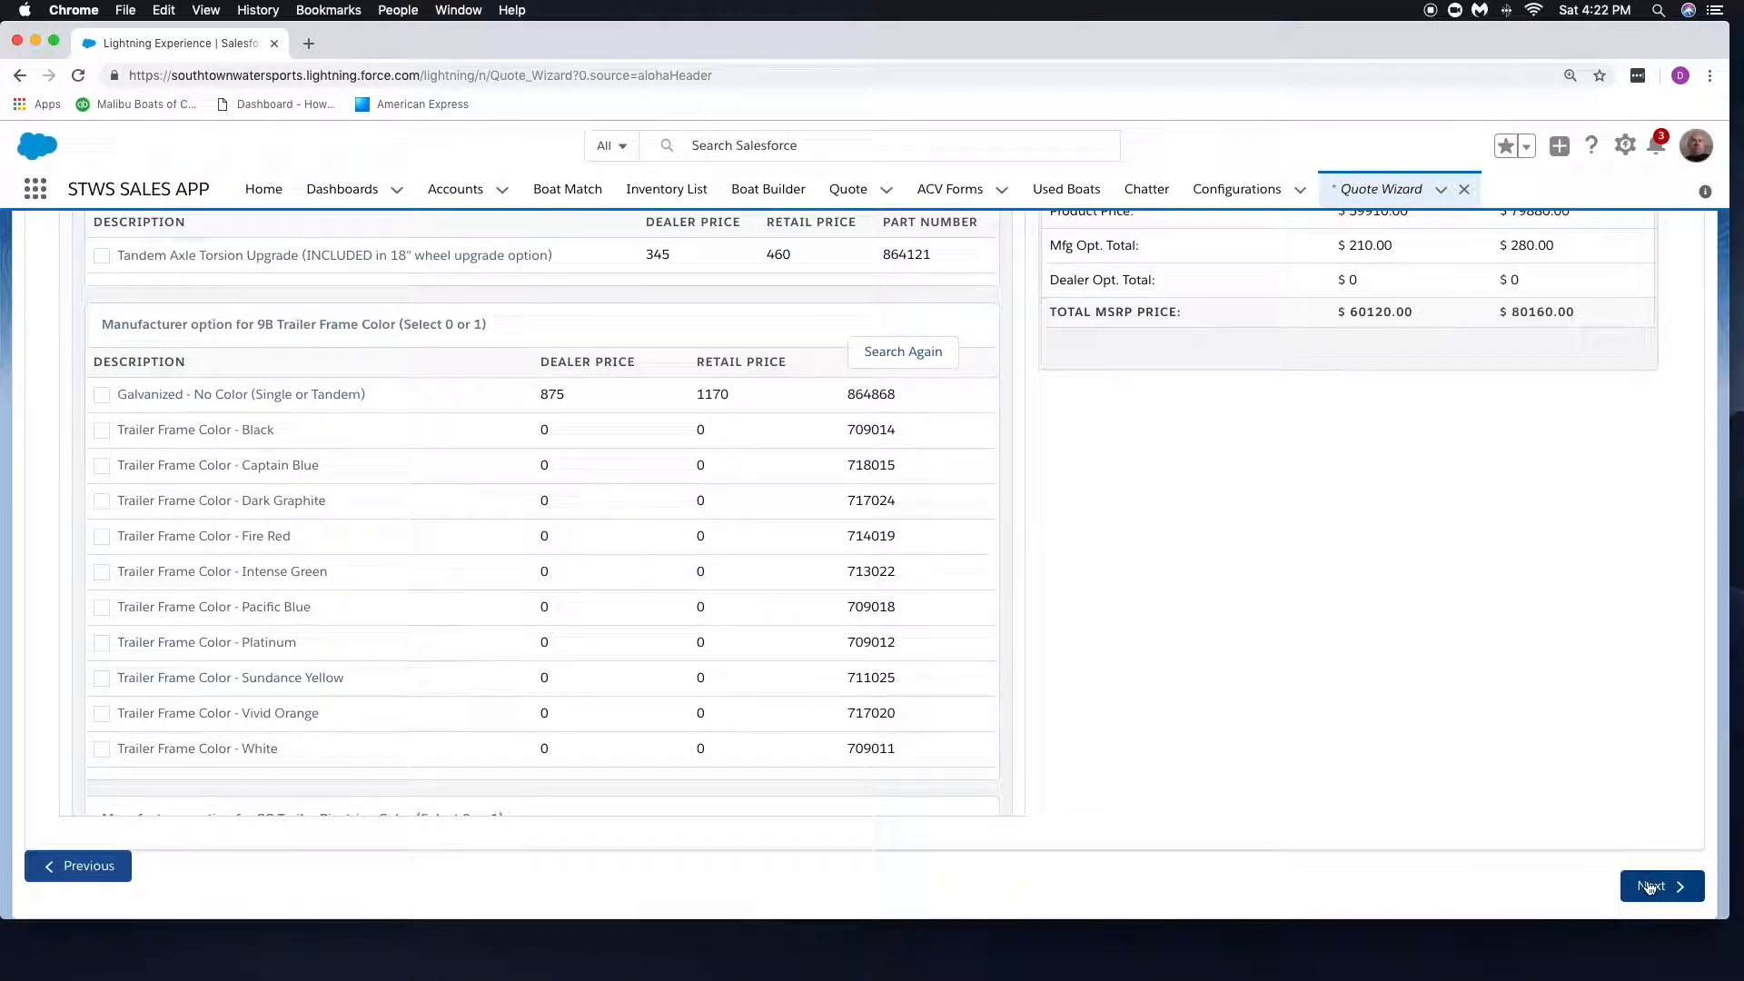
click(1650, 889)
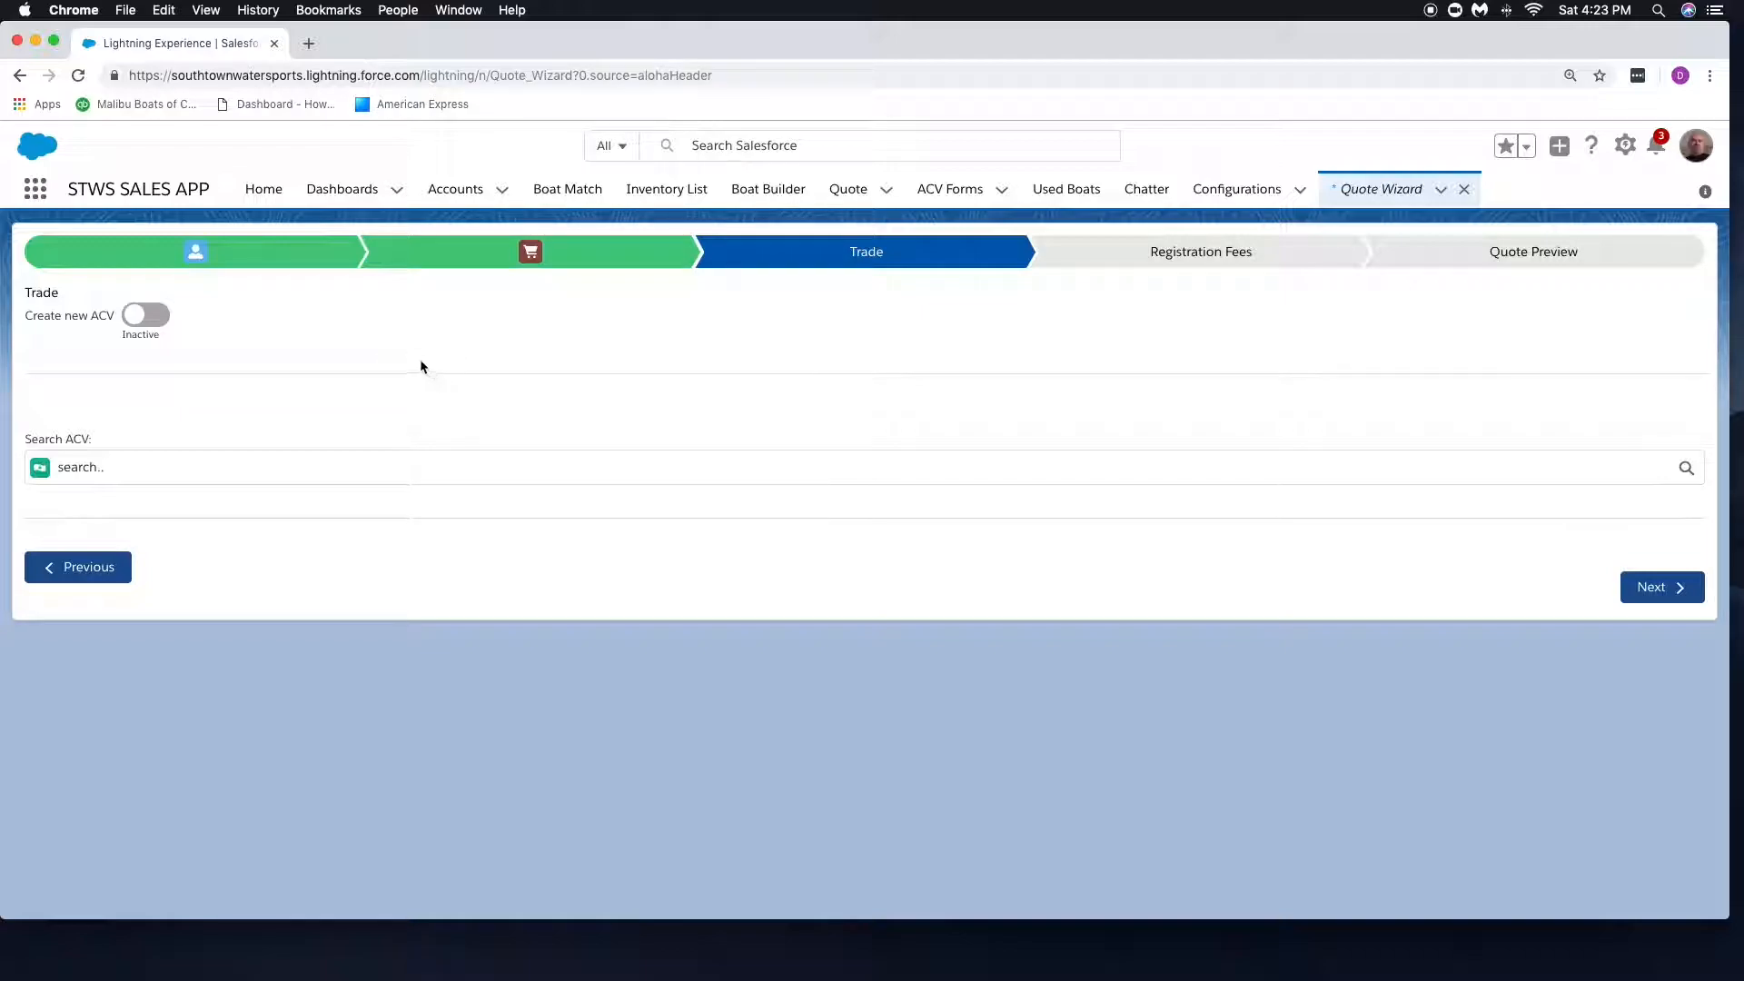
Step: Look at the existing ACV records offered for the trade without picking one
click(137, 467)
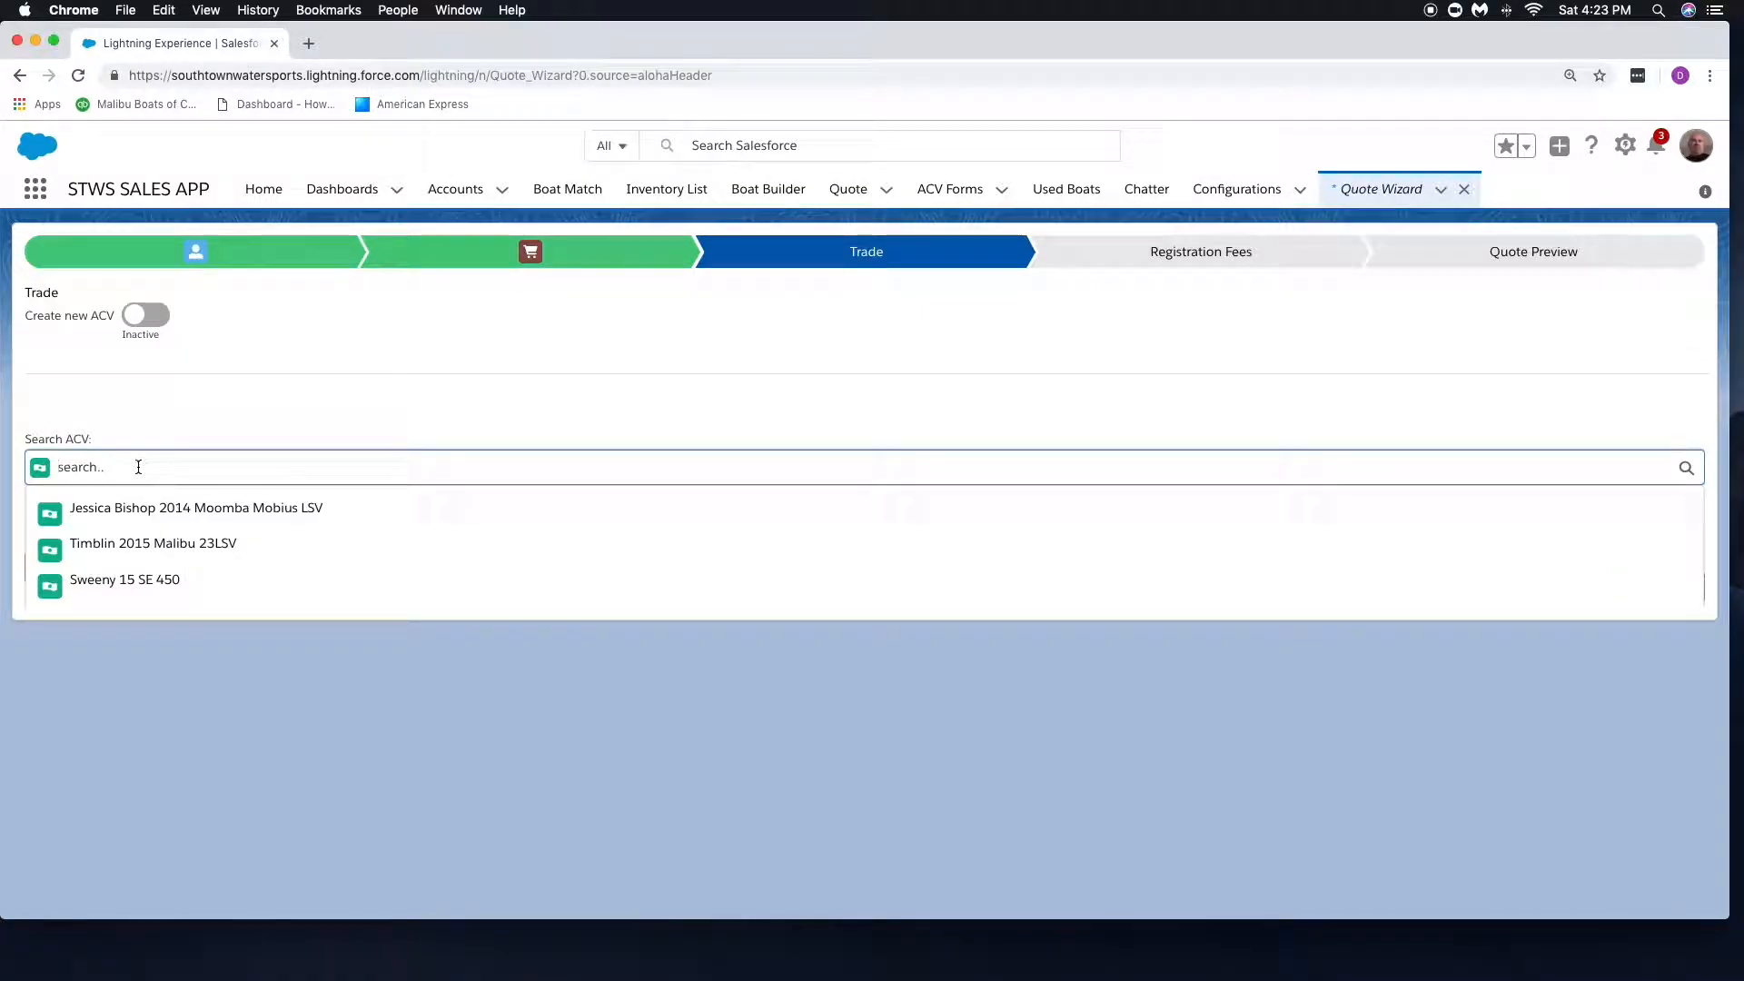
click(214, 472)
click(234, 326)
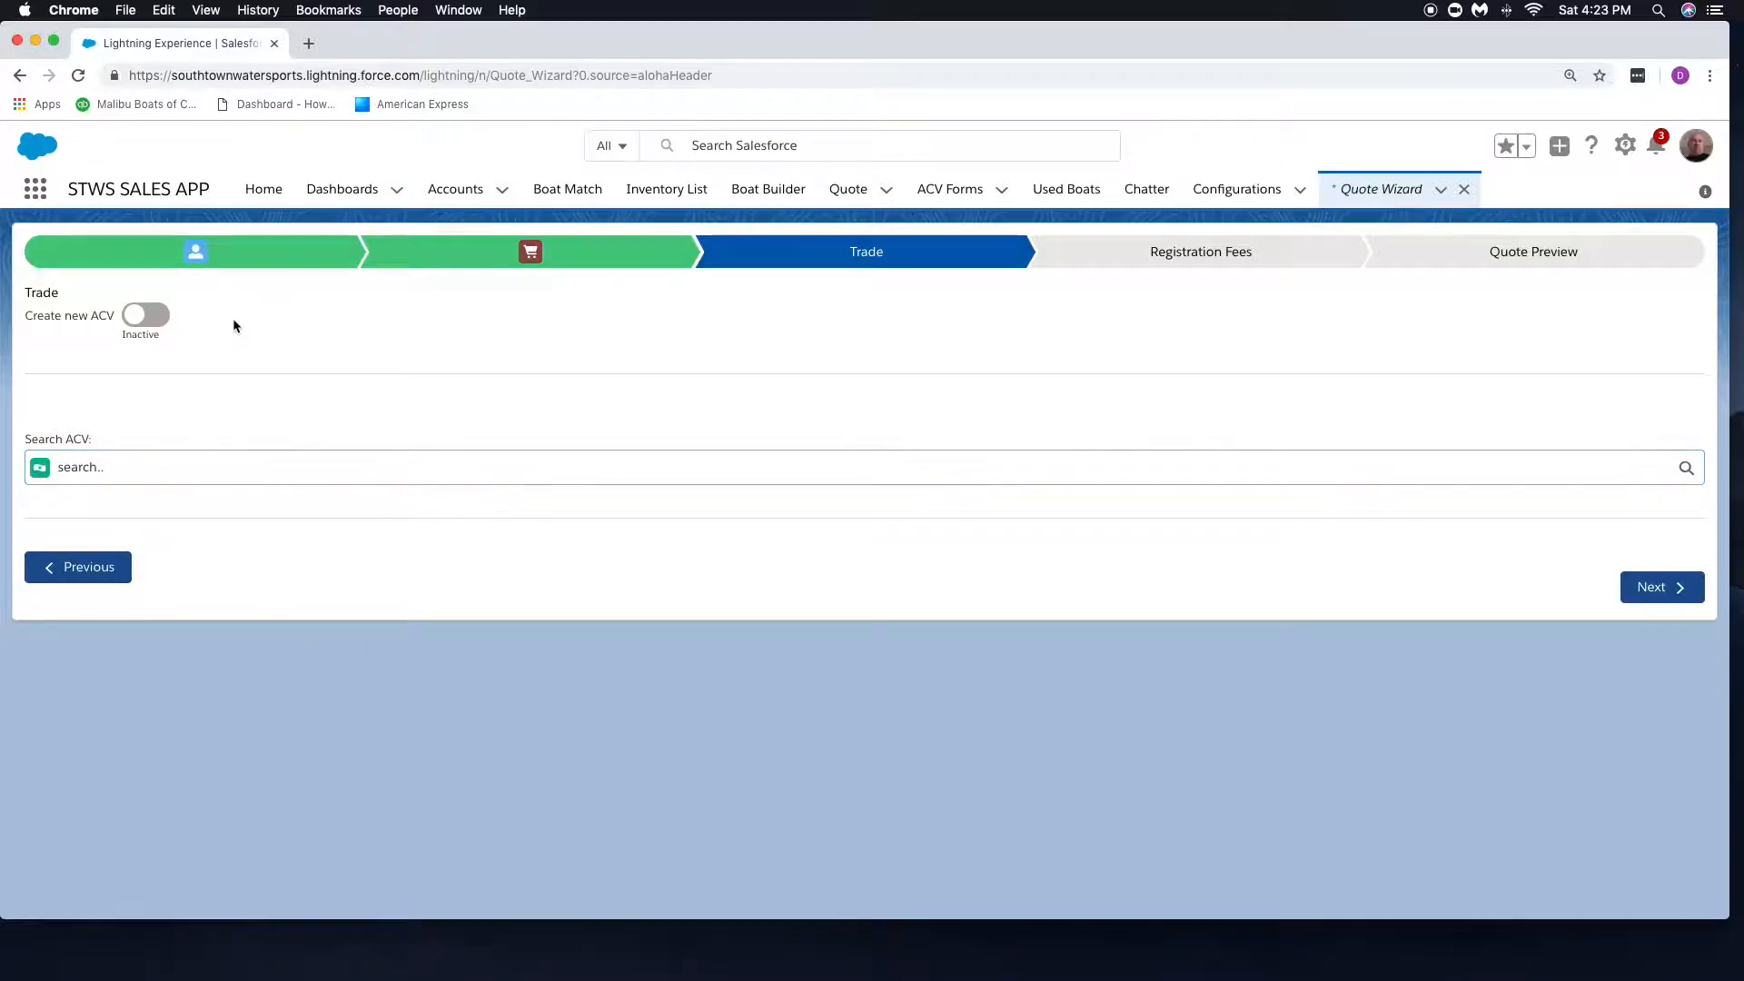
Step: Activate Create new ACV, review the blank trade form down to the ACV Requested section, and continue to Registration Fees
click(236, 329)
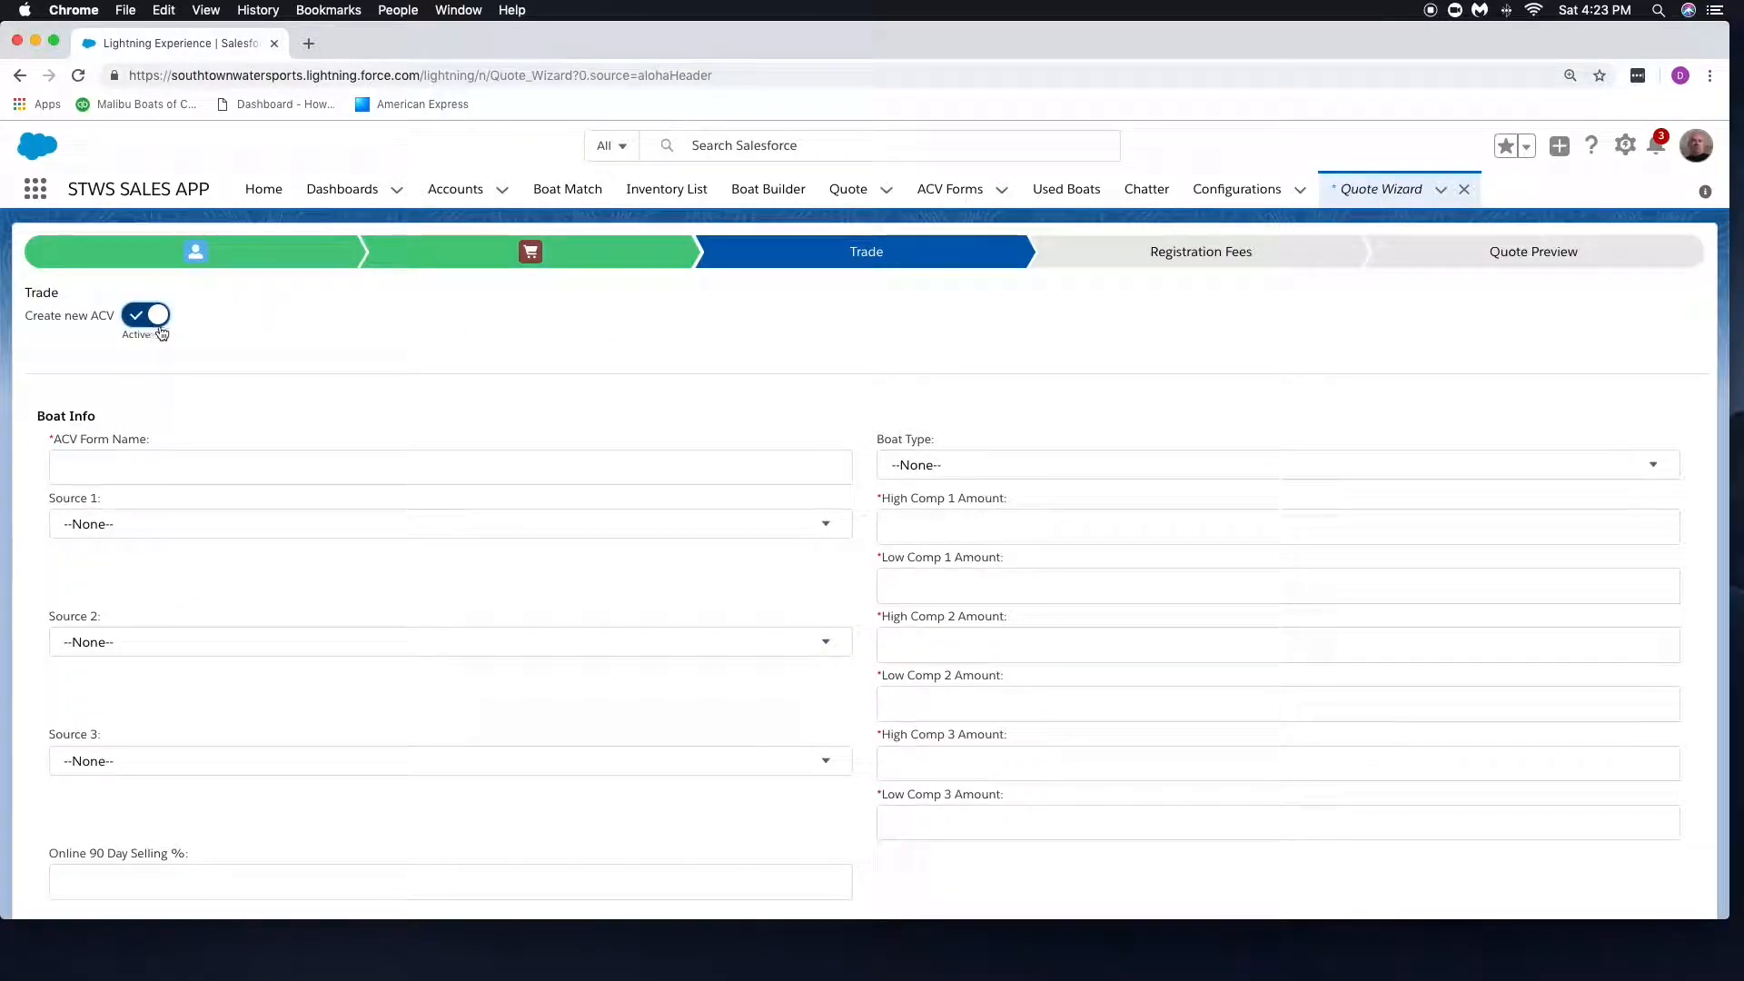
scroll(324, 407, down, 1)
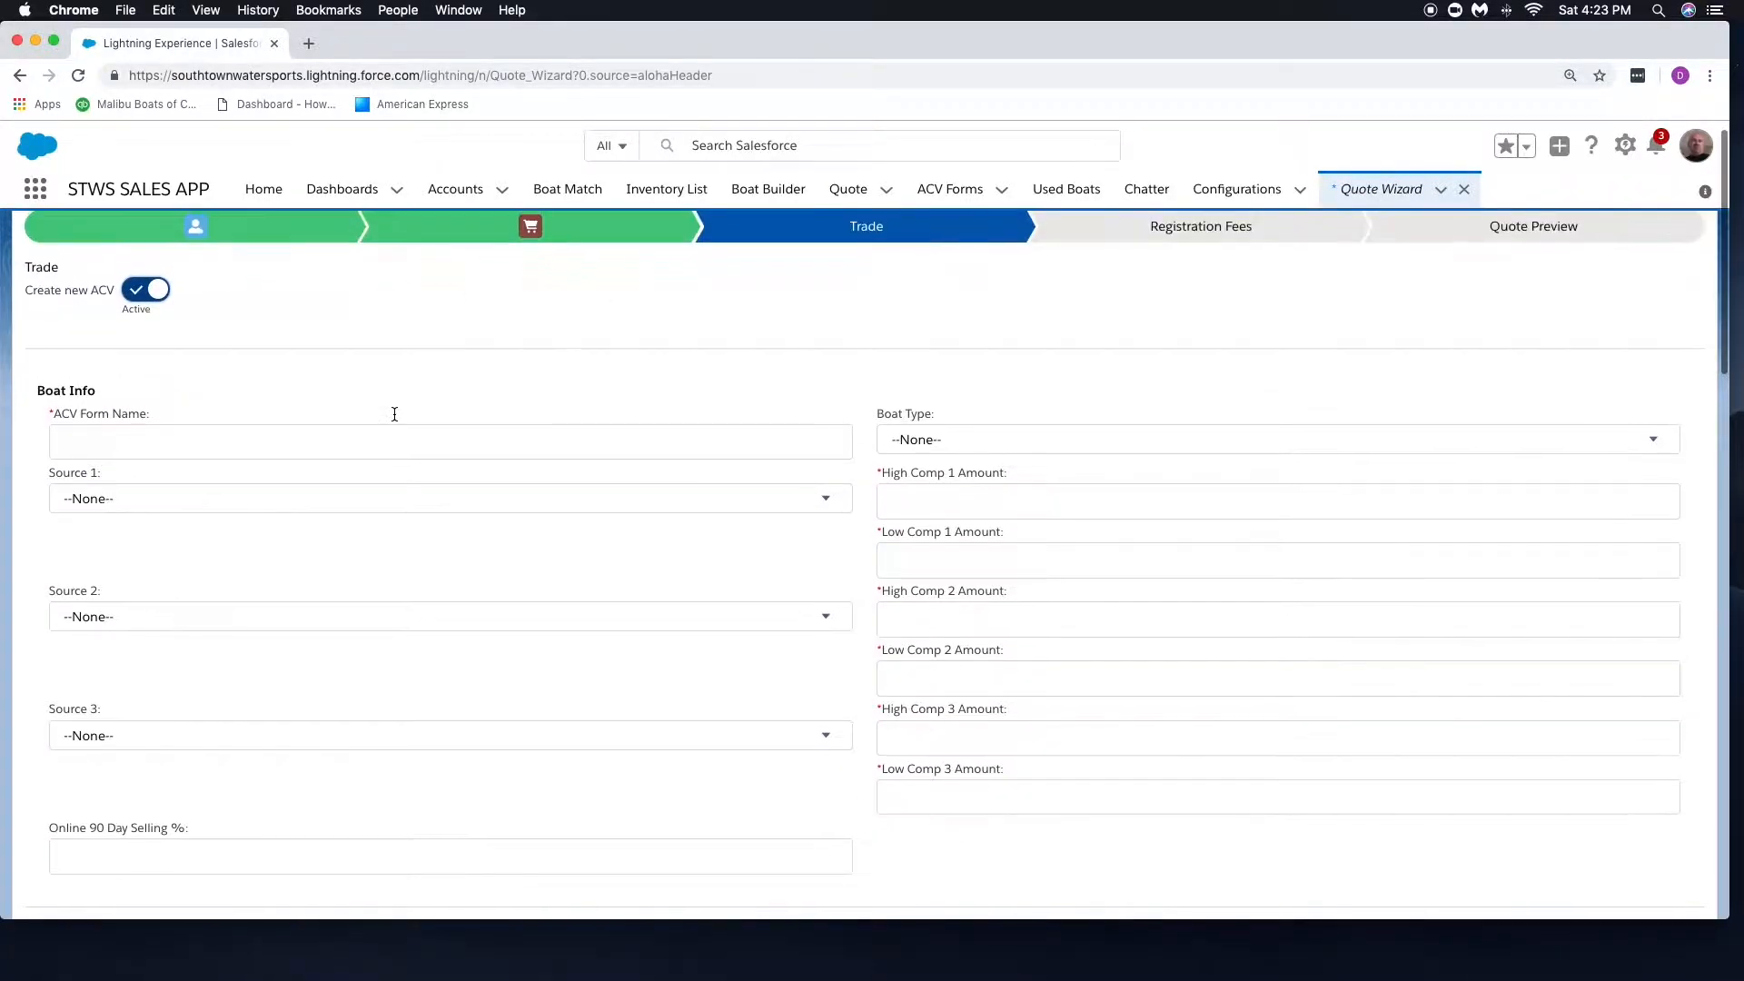
scroll(382, 423, up, 1)
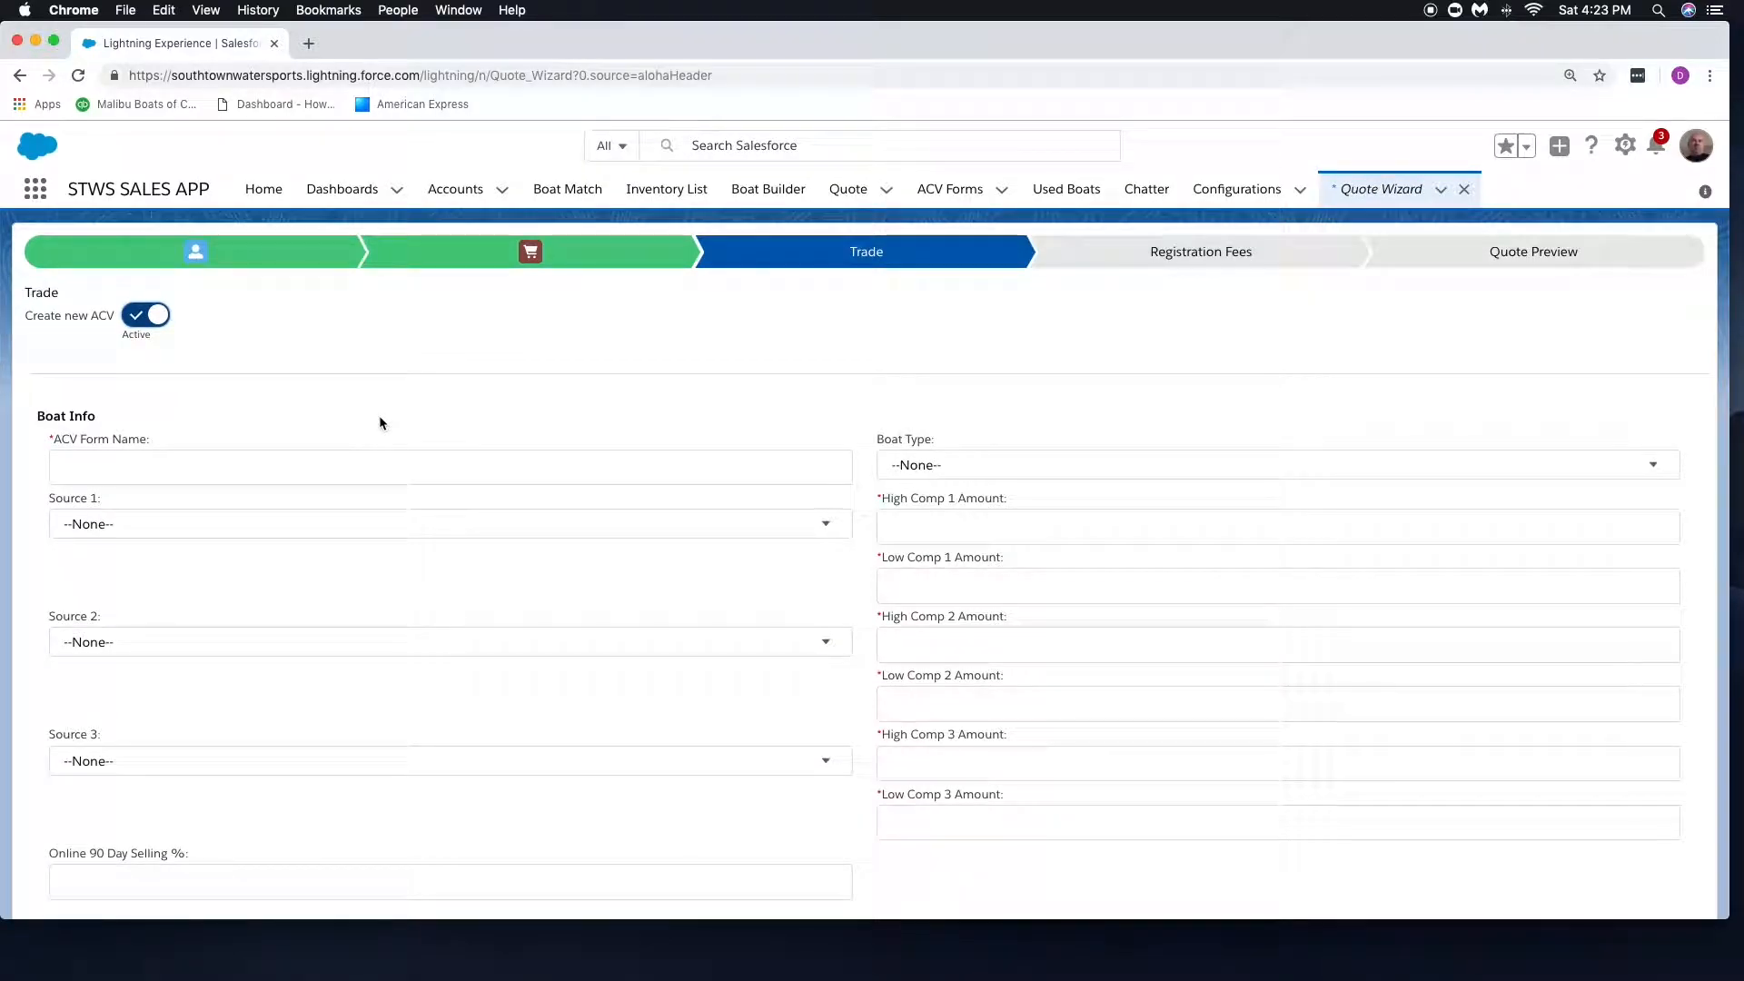
scroll(356, 395, down, 1)
scroll(355, 395, up, 1)
scroll(398, 391, down, 10)
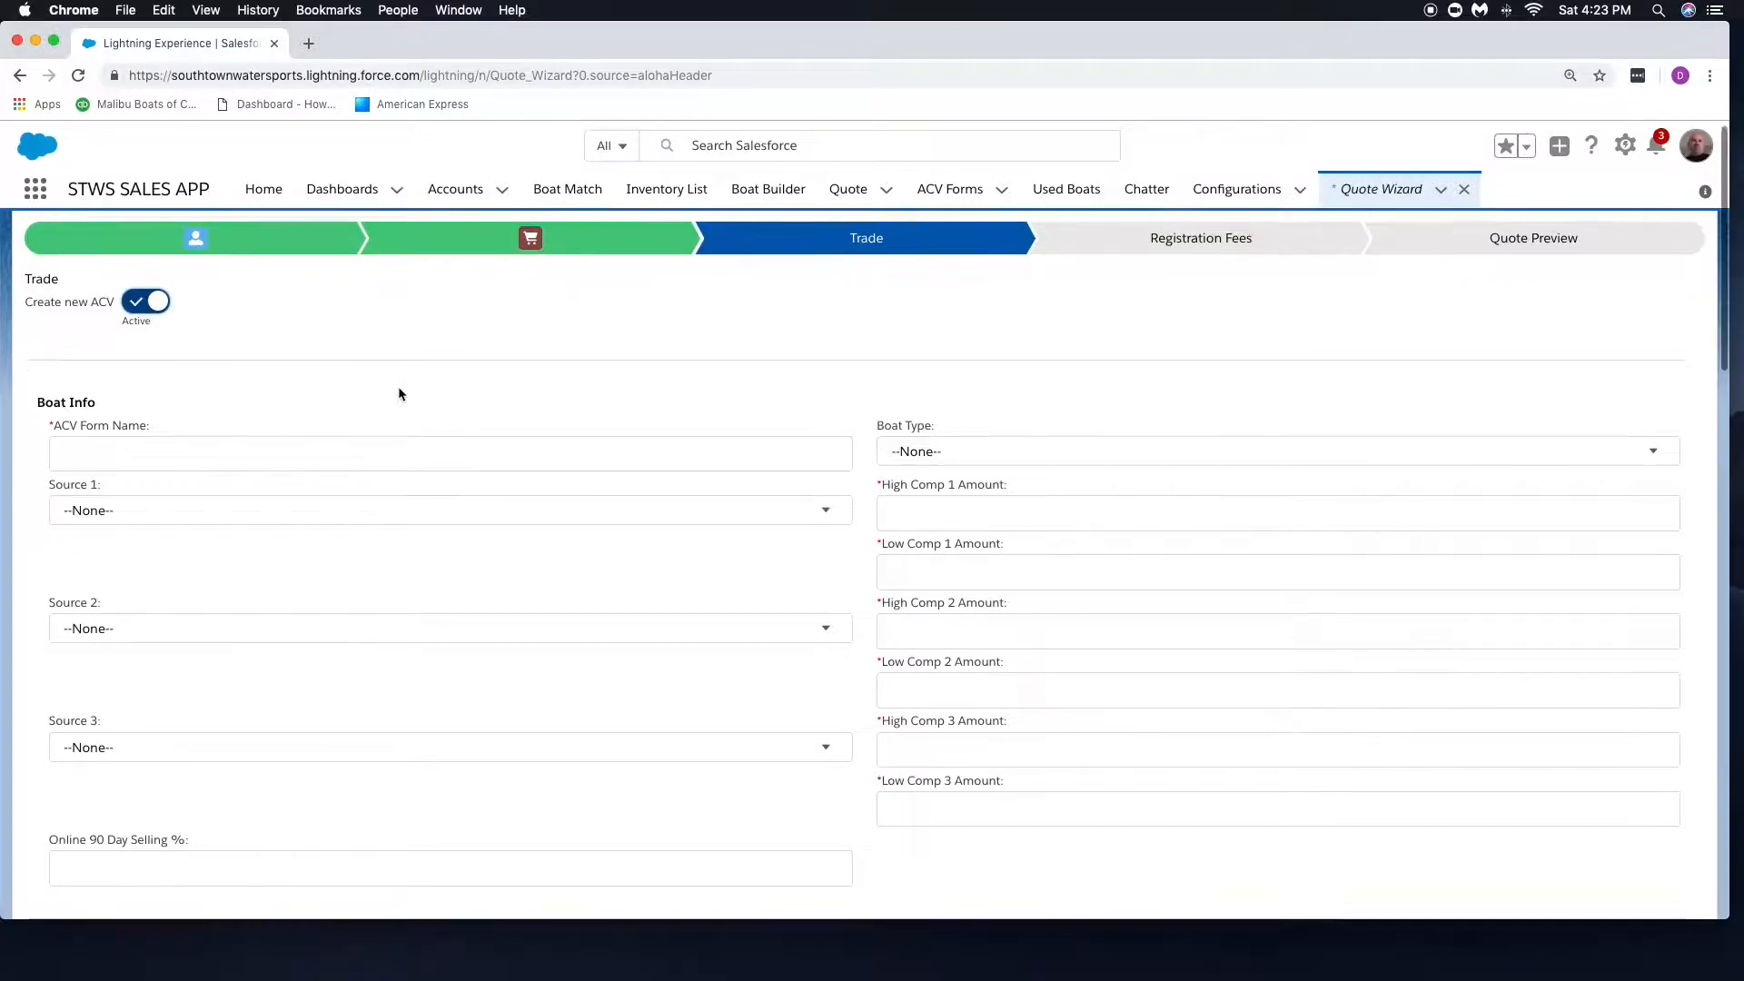
scroll(400, 391, down, 10)
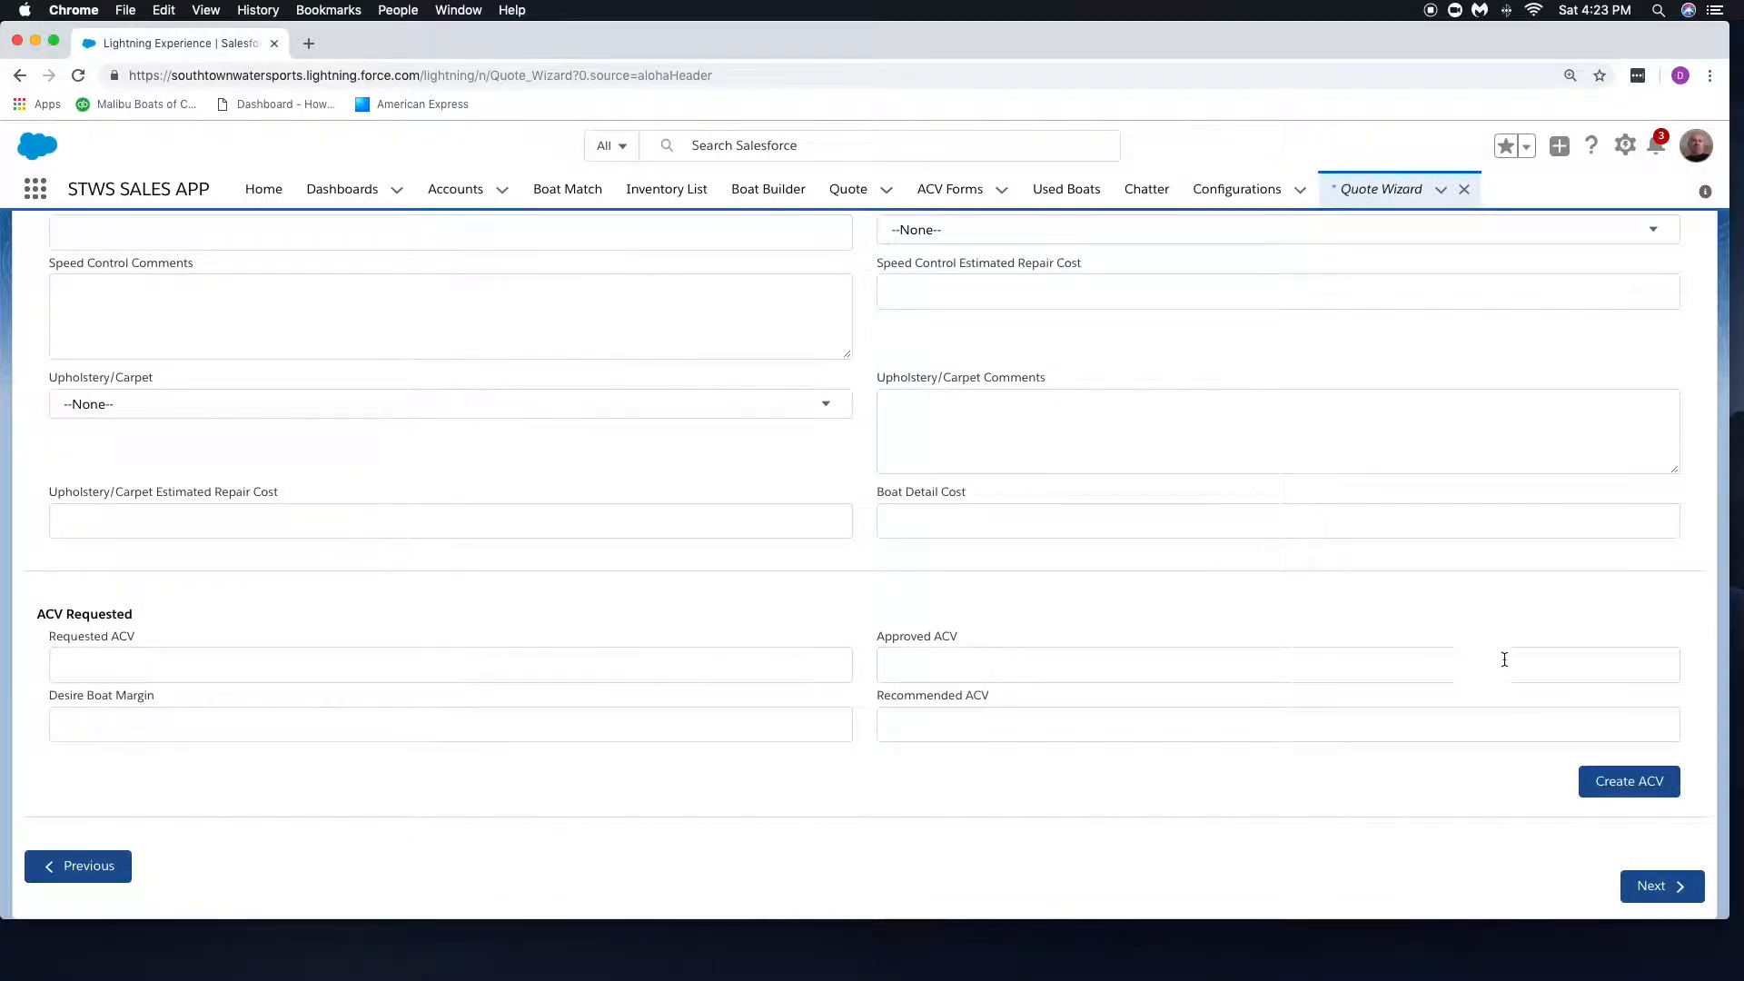
click(1650, 887)
Step: Set the Doc Fee, Registration Fee and Trailer Registration Fee to 500 each and continue to the Quote Preview
click(466, 365)
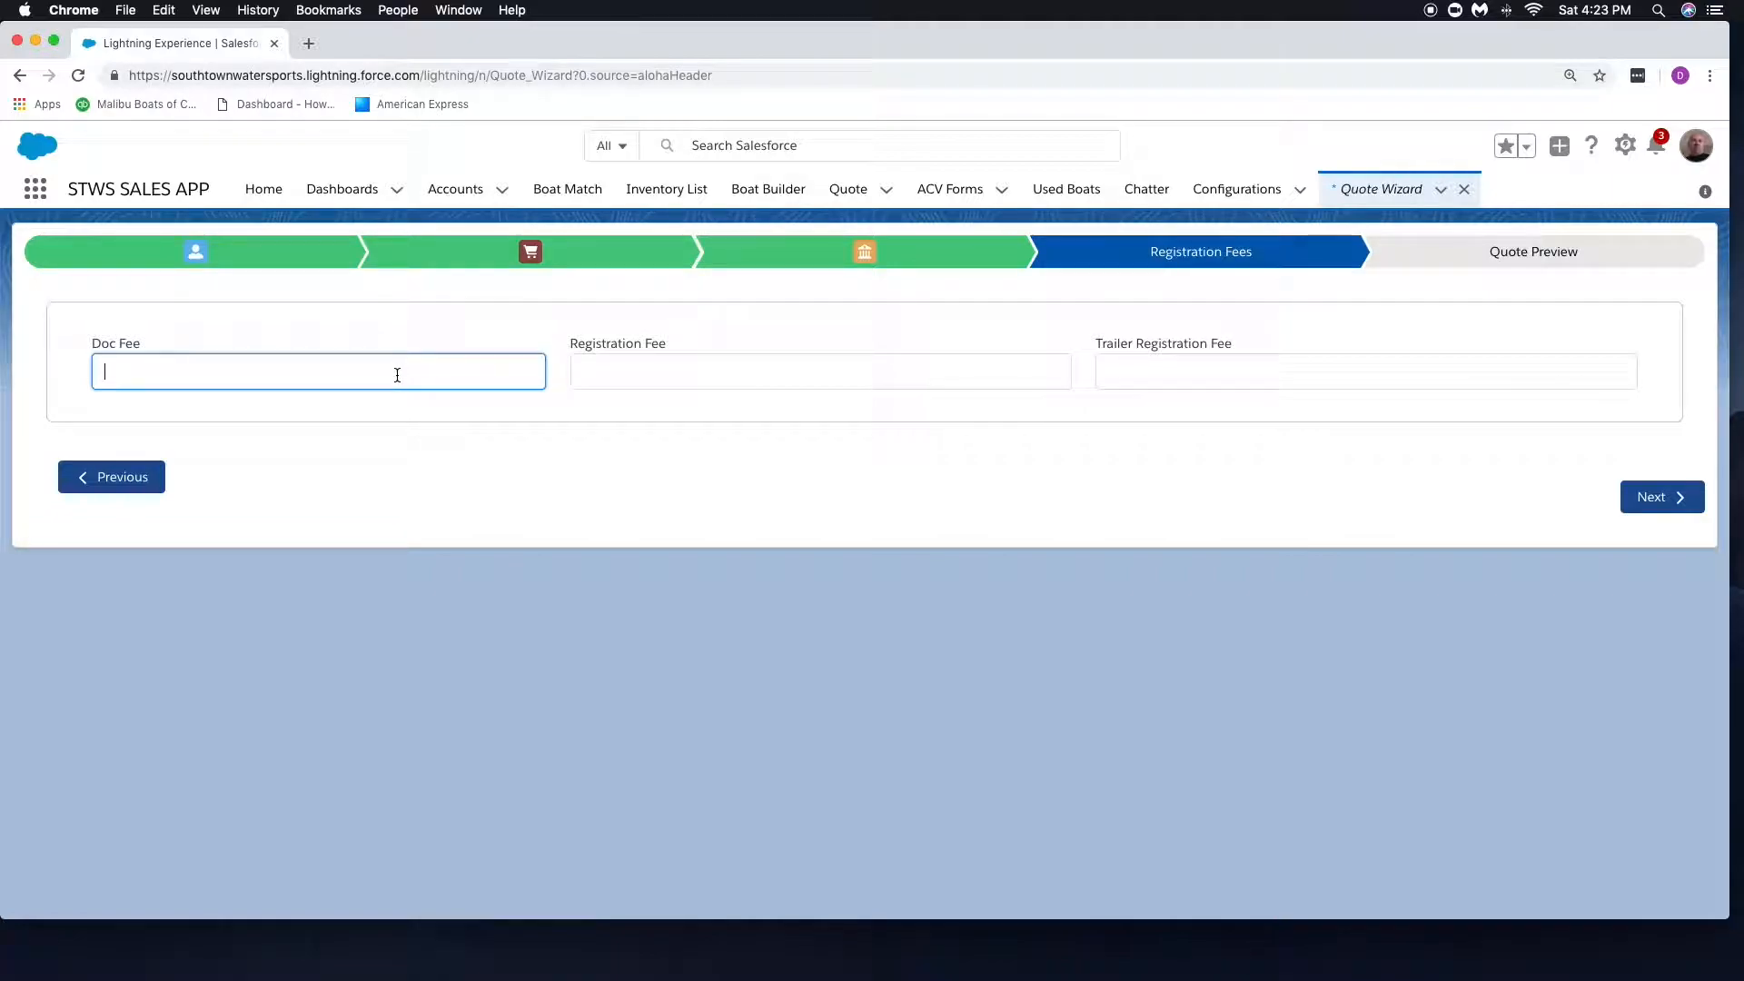
text(500)
click(645, 380)
text(500)
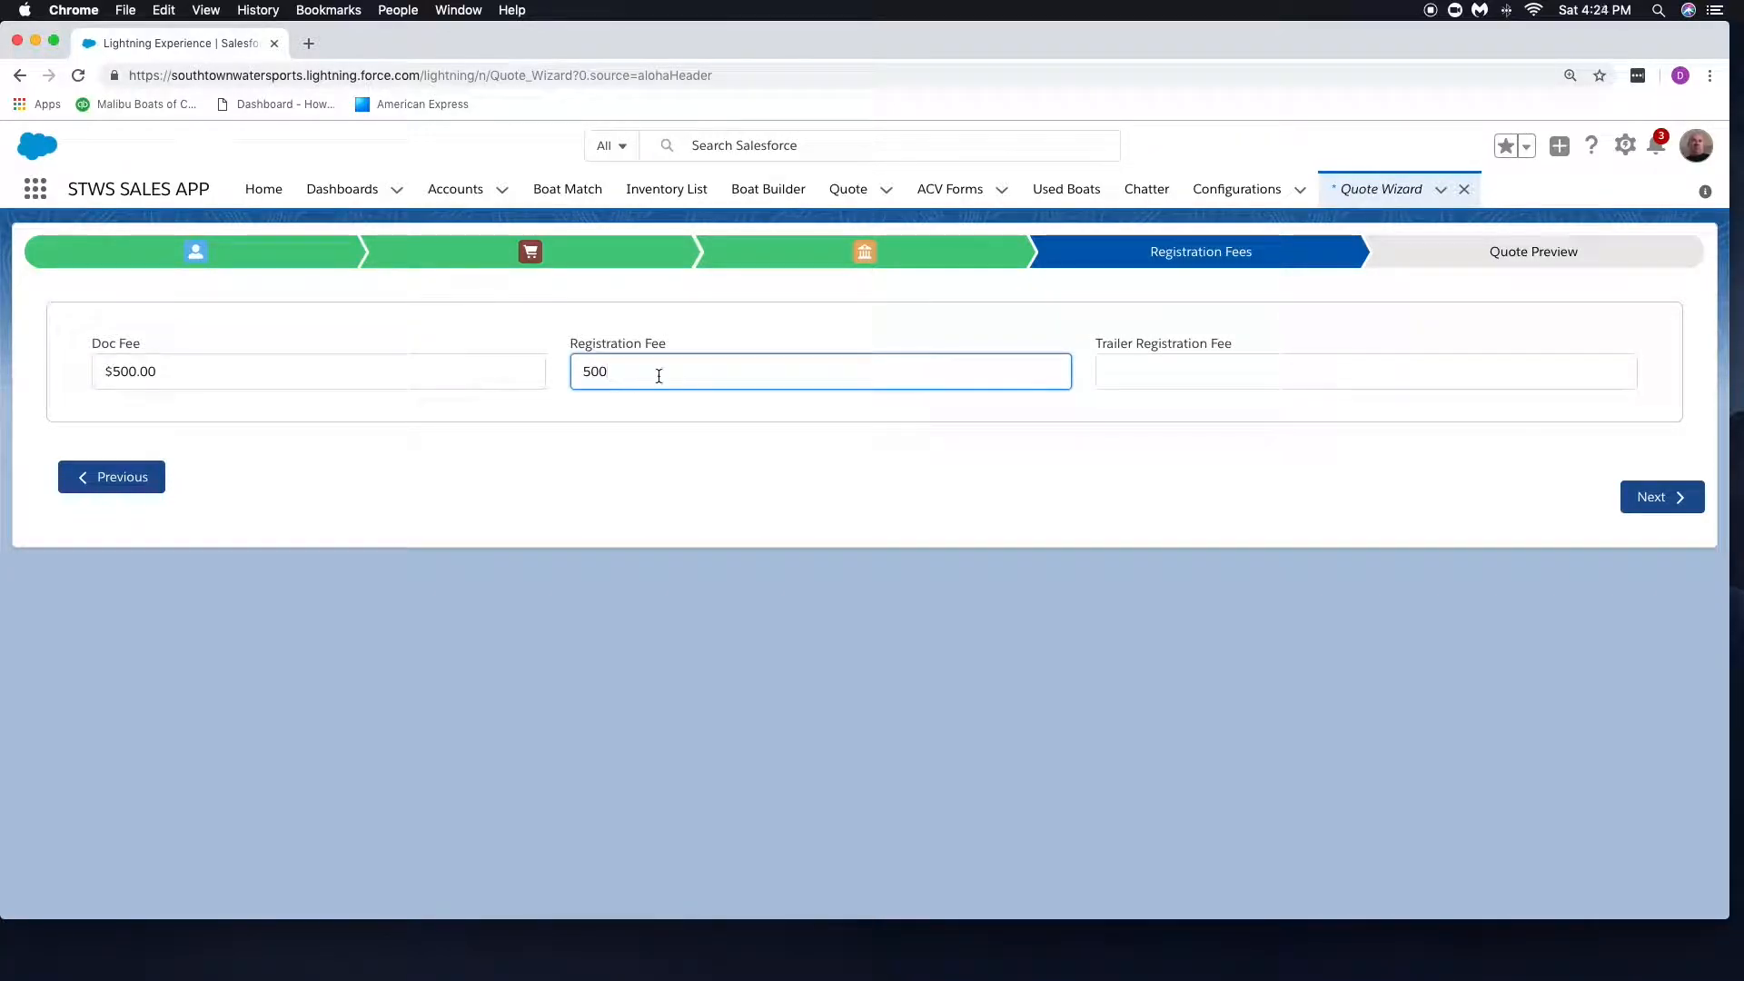
click(1208, 377)
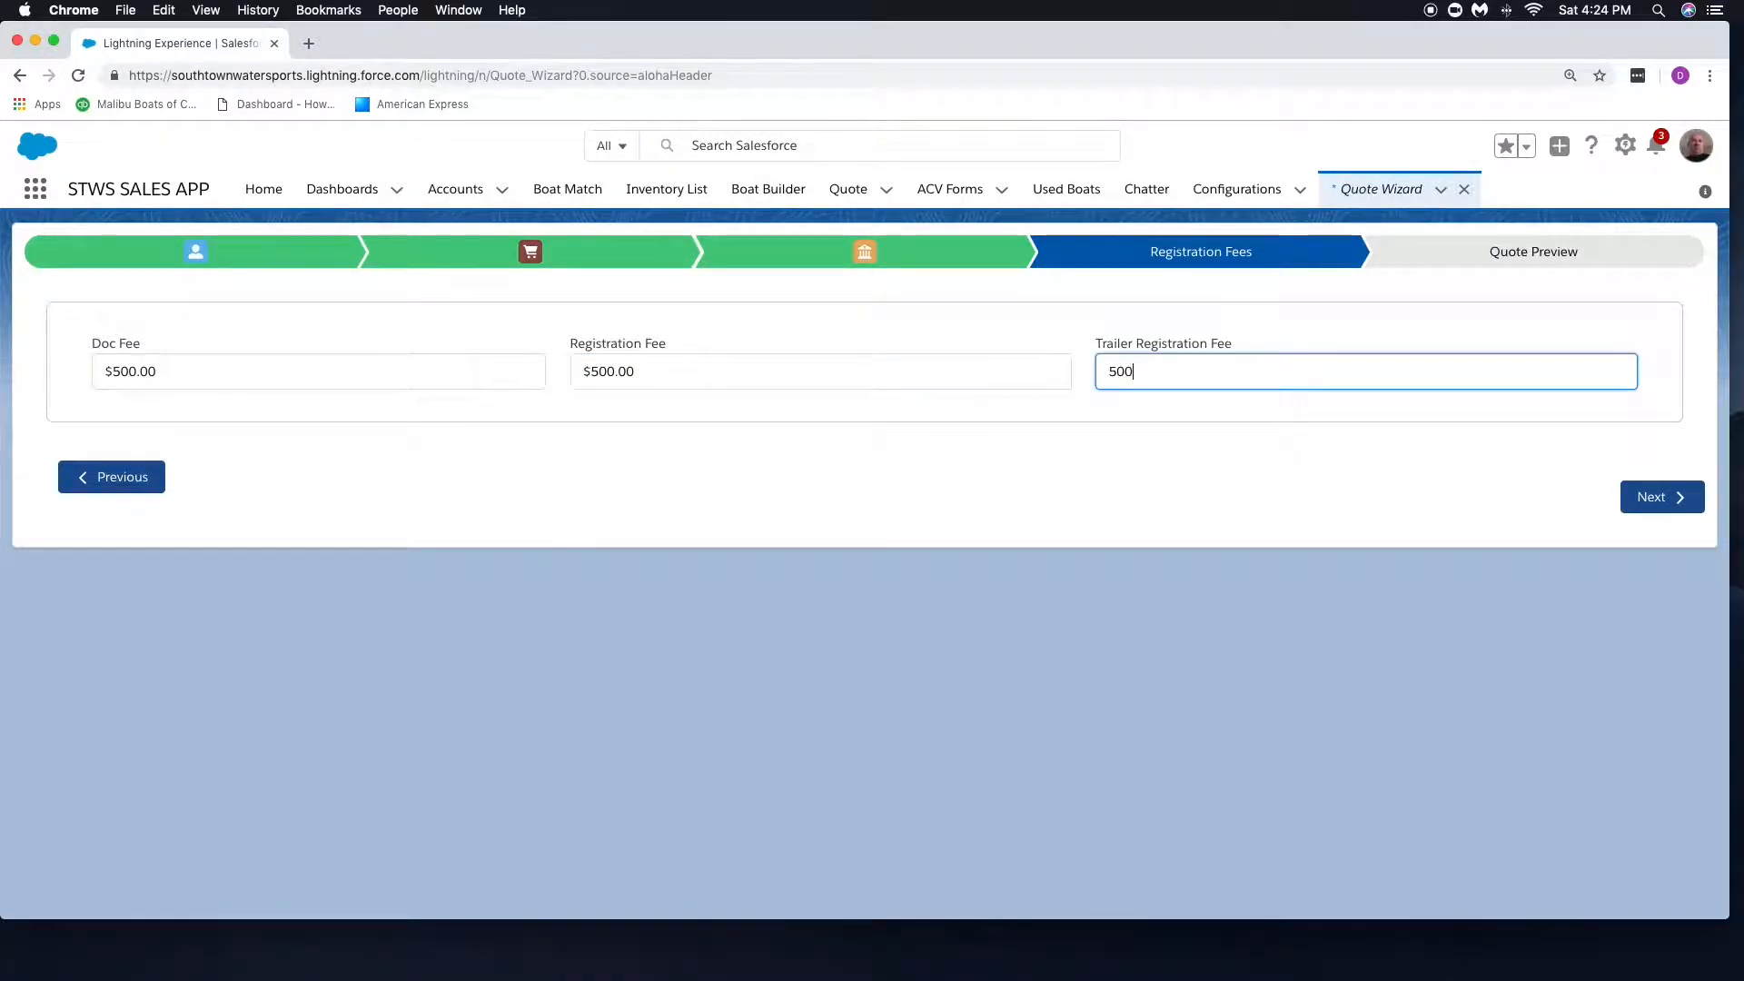
text(500)
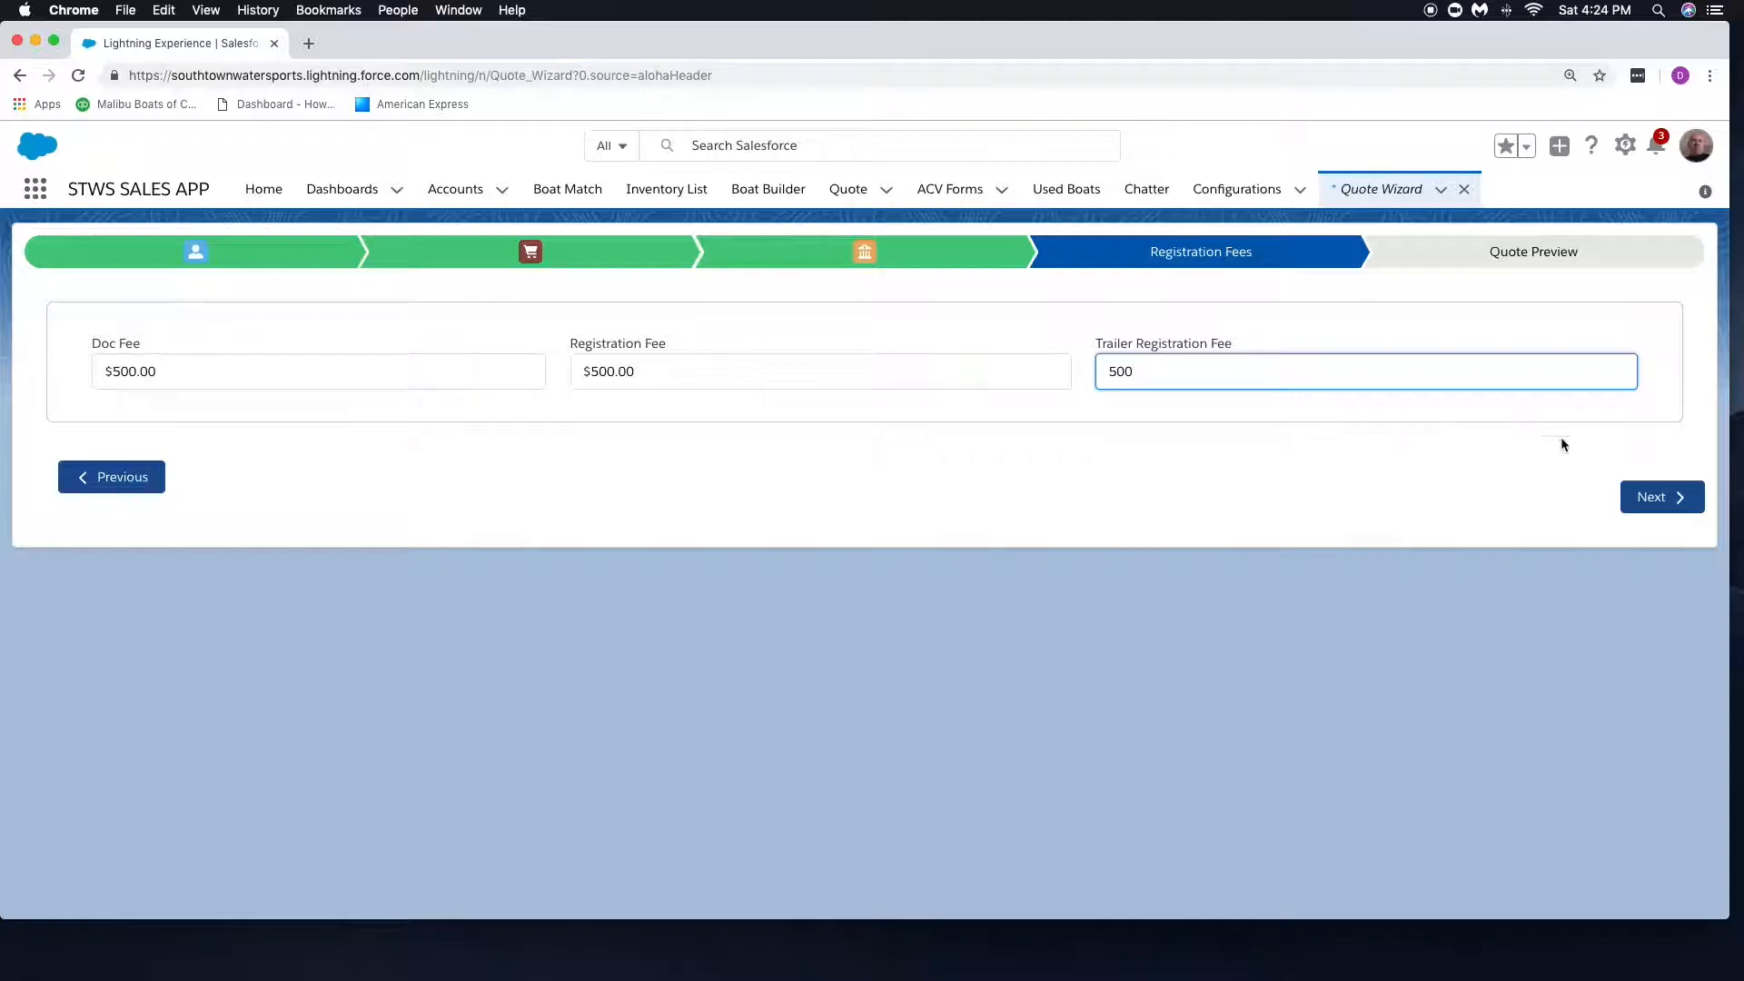
click(1657, 510)
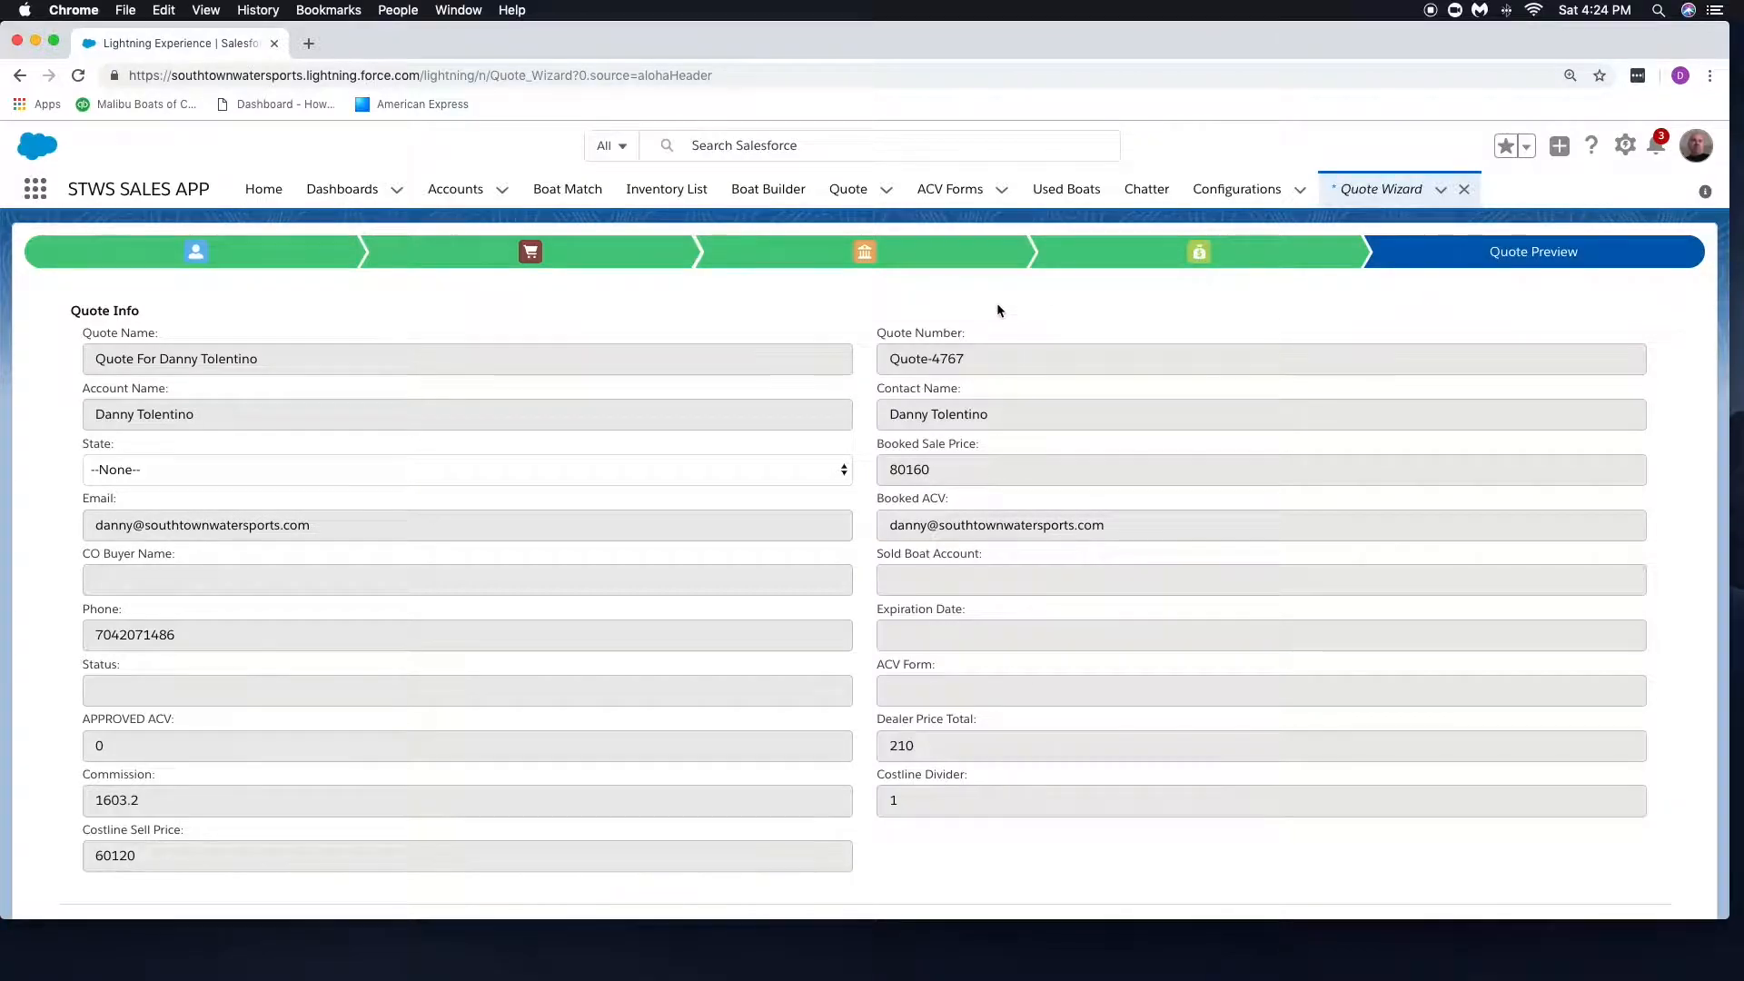
Step: Set the State in the quote information to South Carolina
scroll(1001, 310, down, 1)
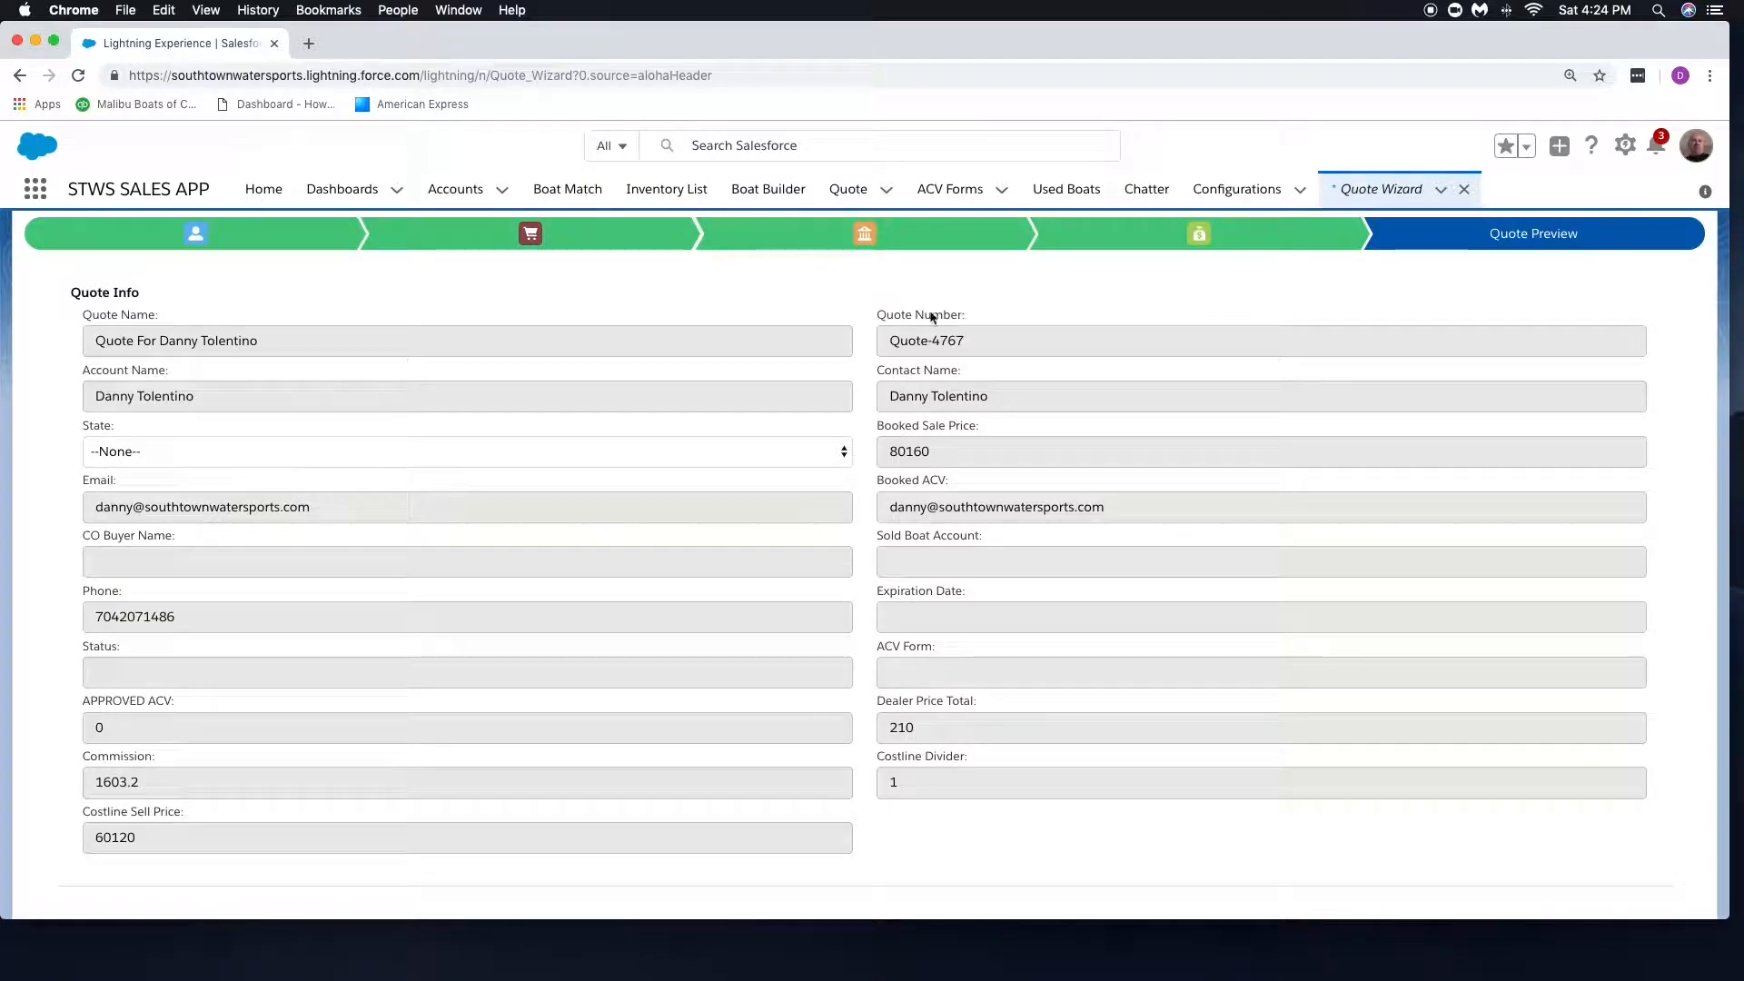
click(378, 451)
click(288, 471)
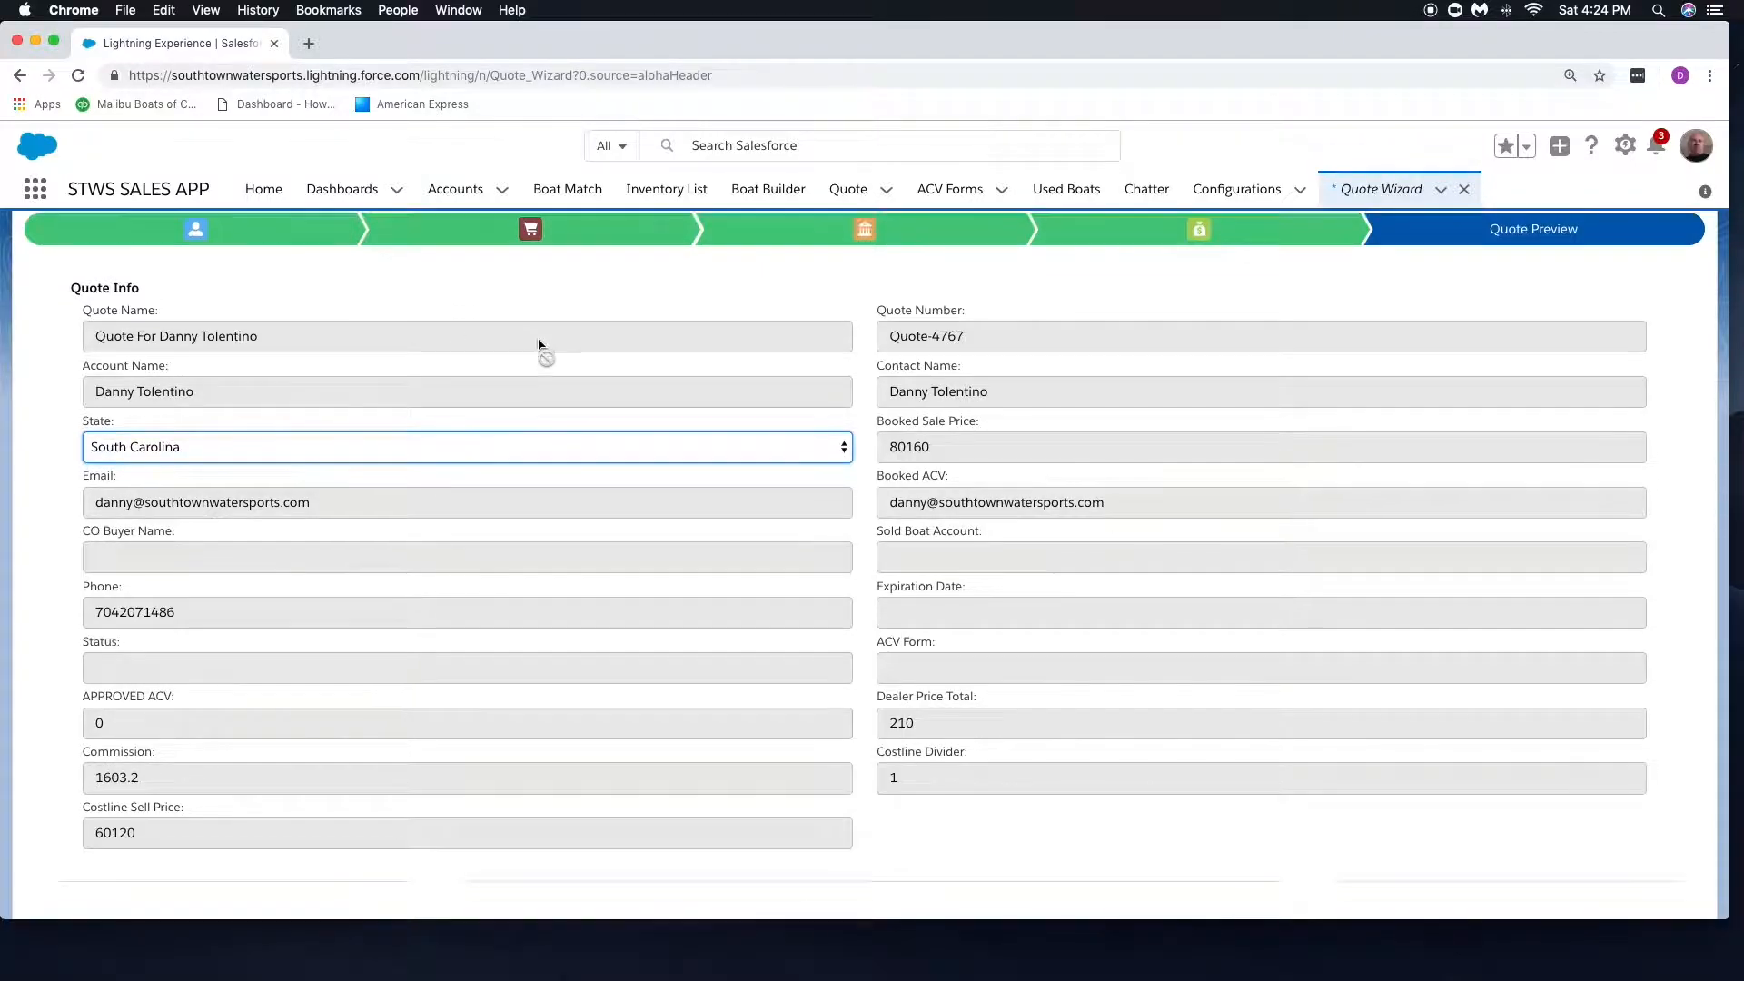
Step: Review the Quote Preview down to Quote Related Detail and open the full quote page
scroll(537, 345, down, 3)
scroll(538, 345, down, 3)
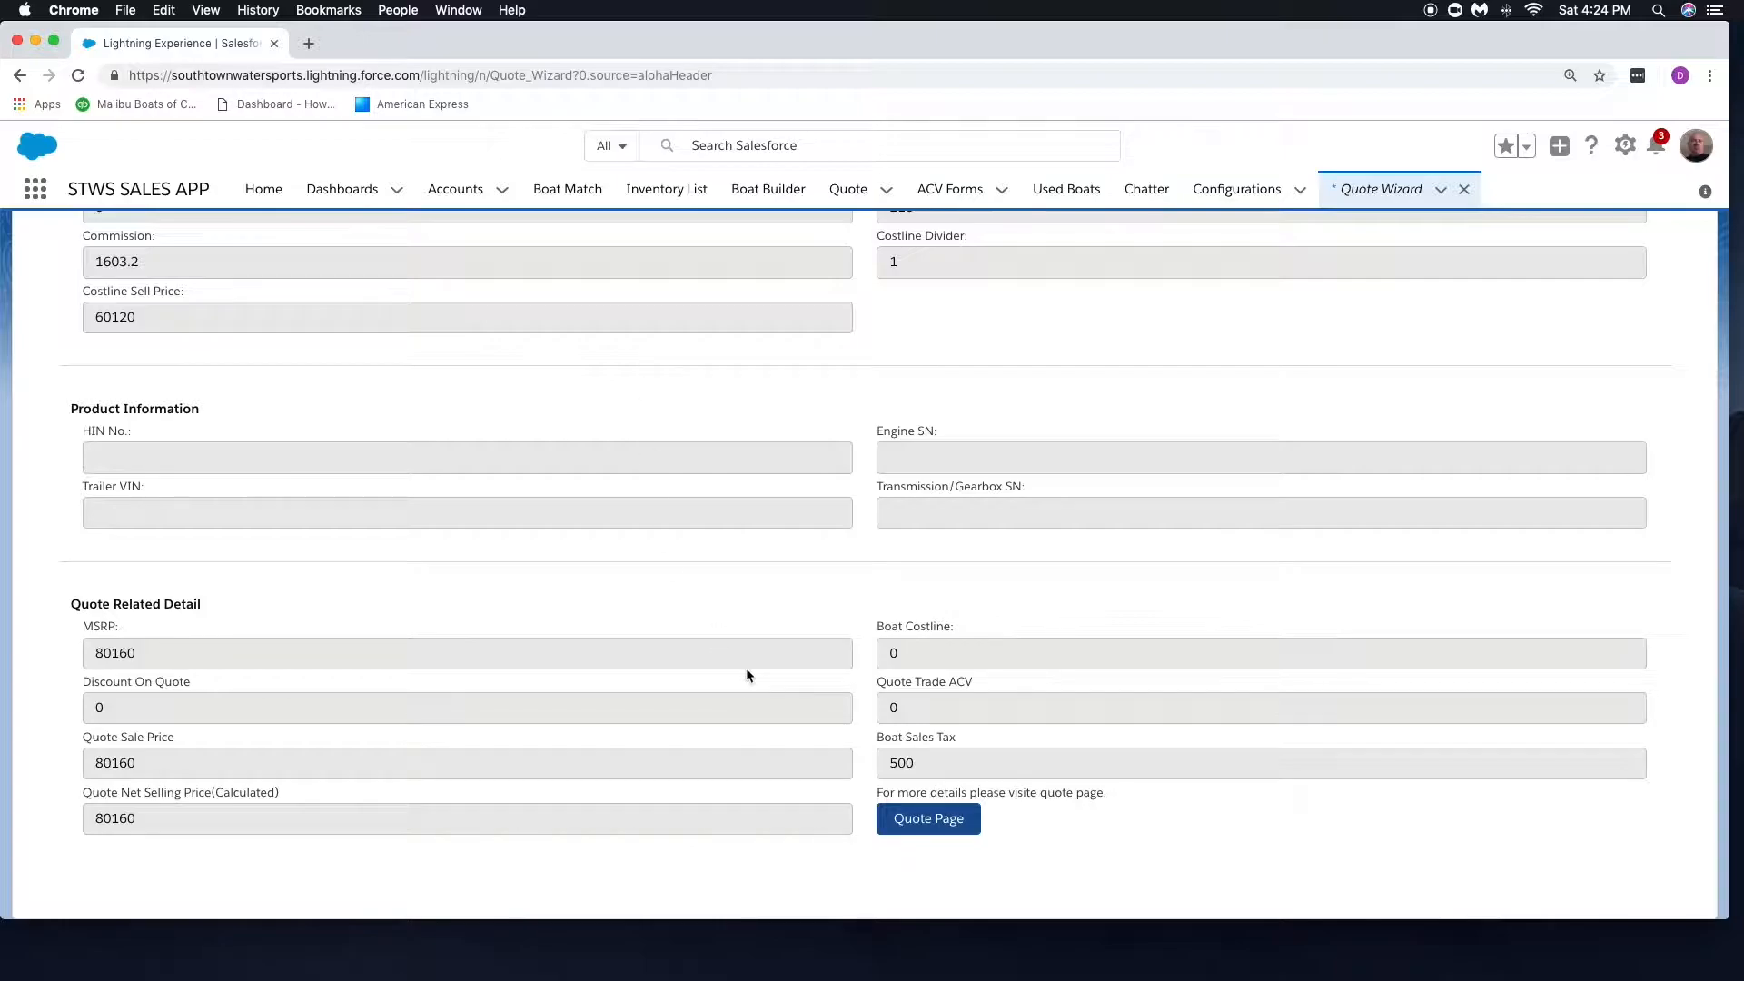
click(923, 827)
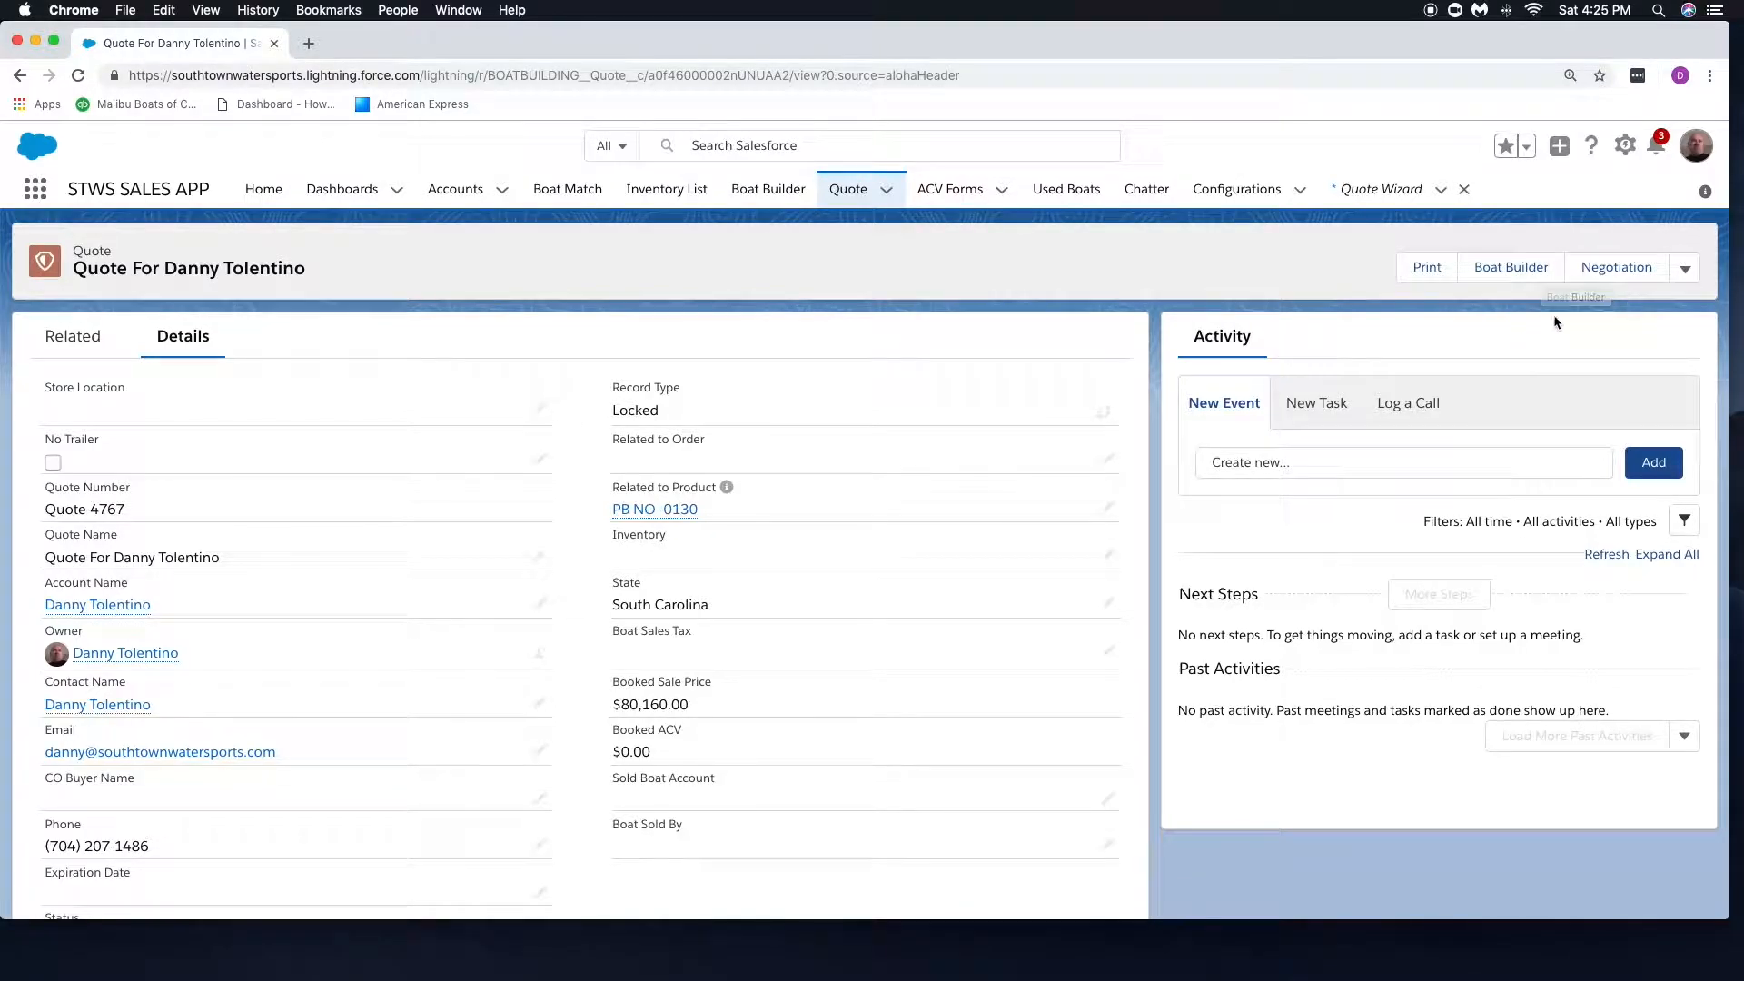
Step: Open the quote's price negotiation and set the Discount to 2000
click(1596, 269)
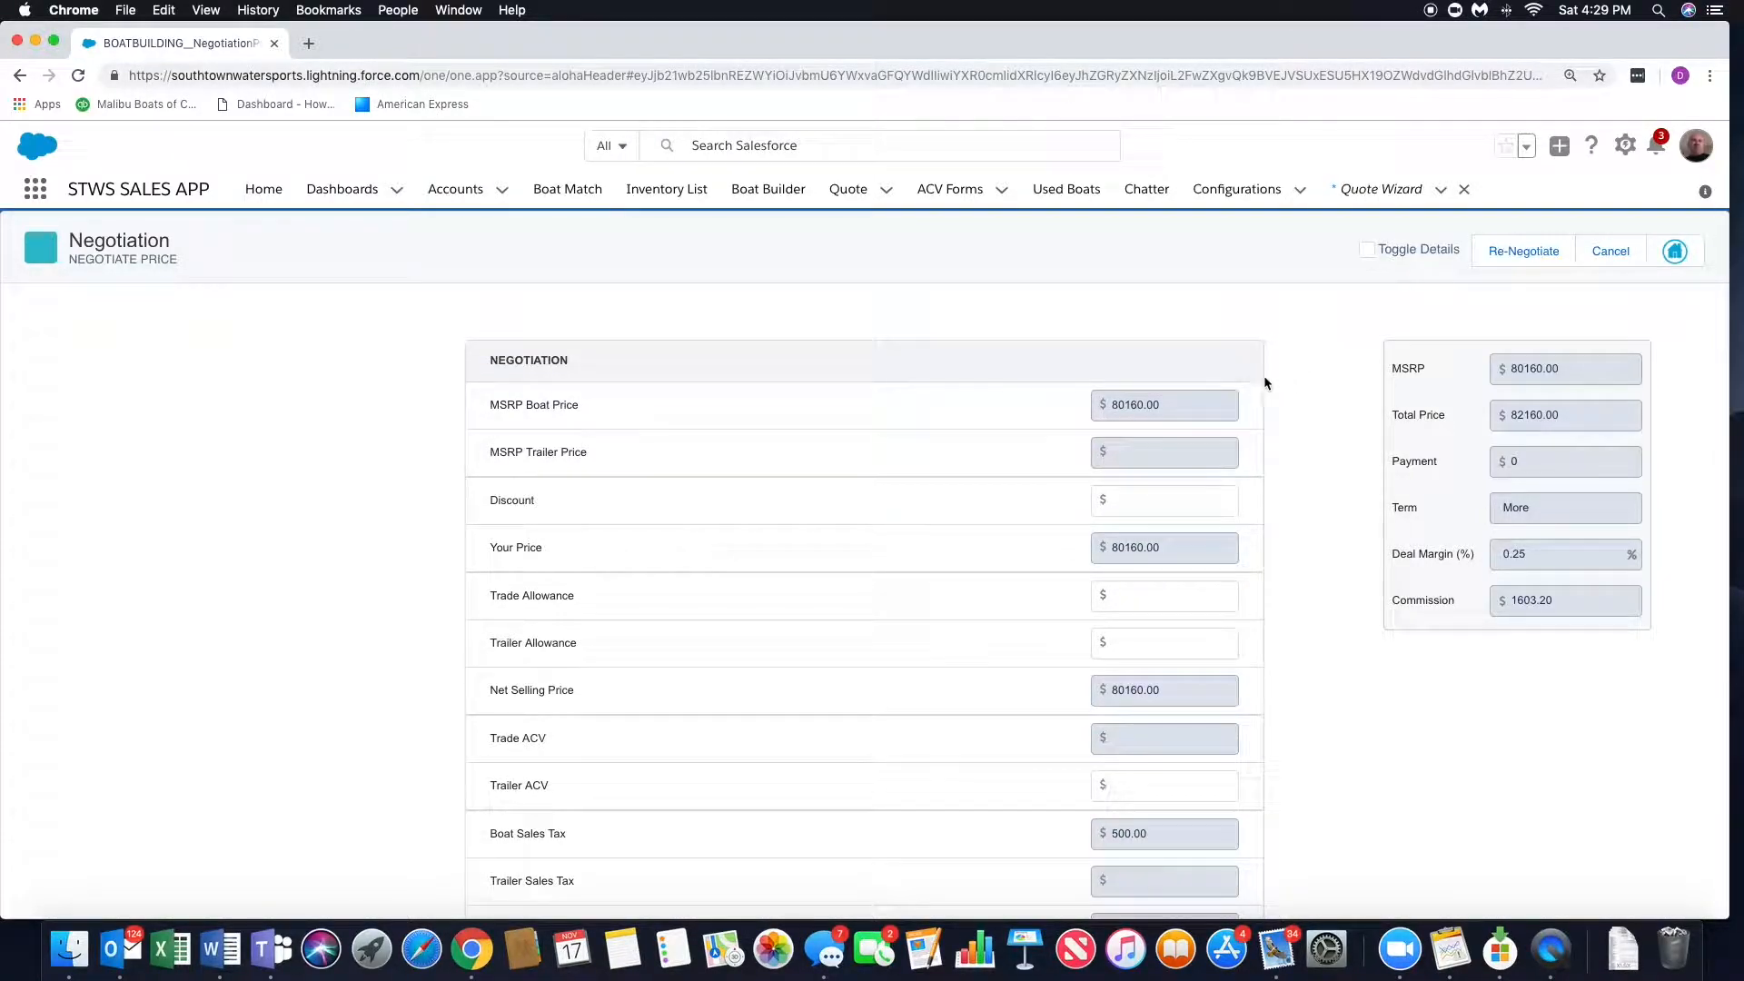
click(1152, 503)
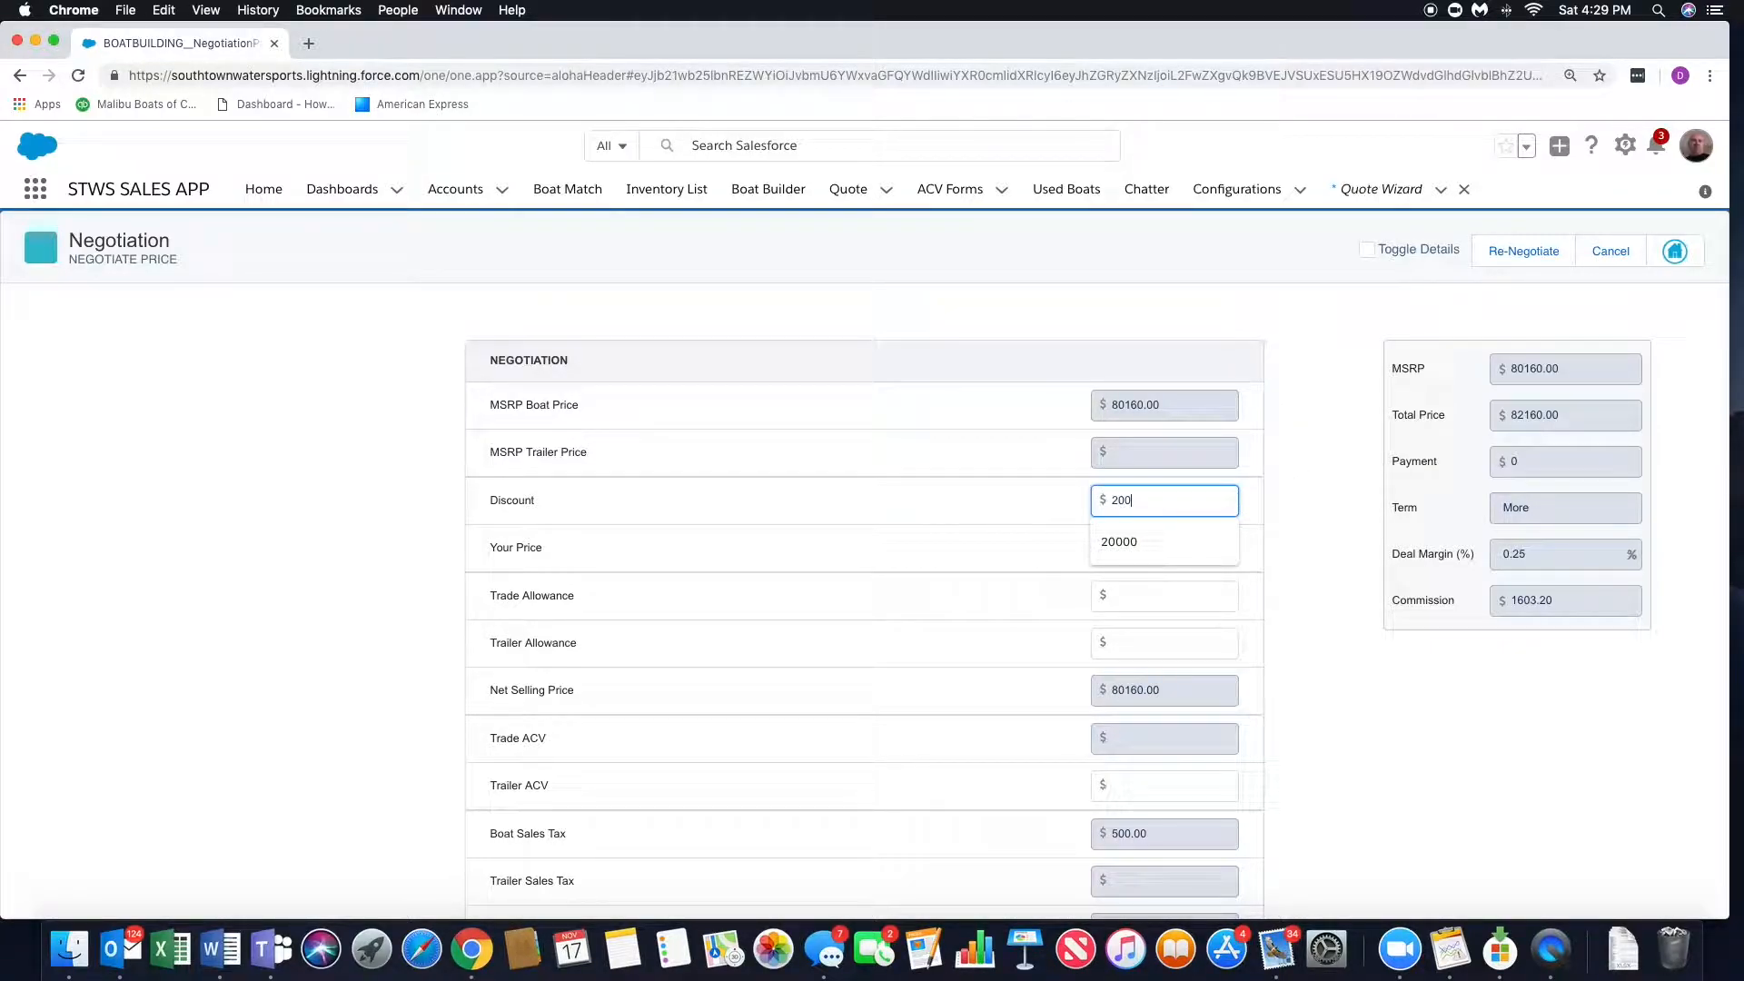
click(1422, 699)
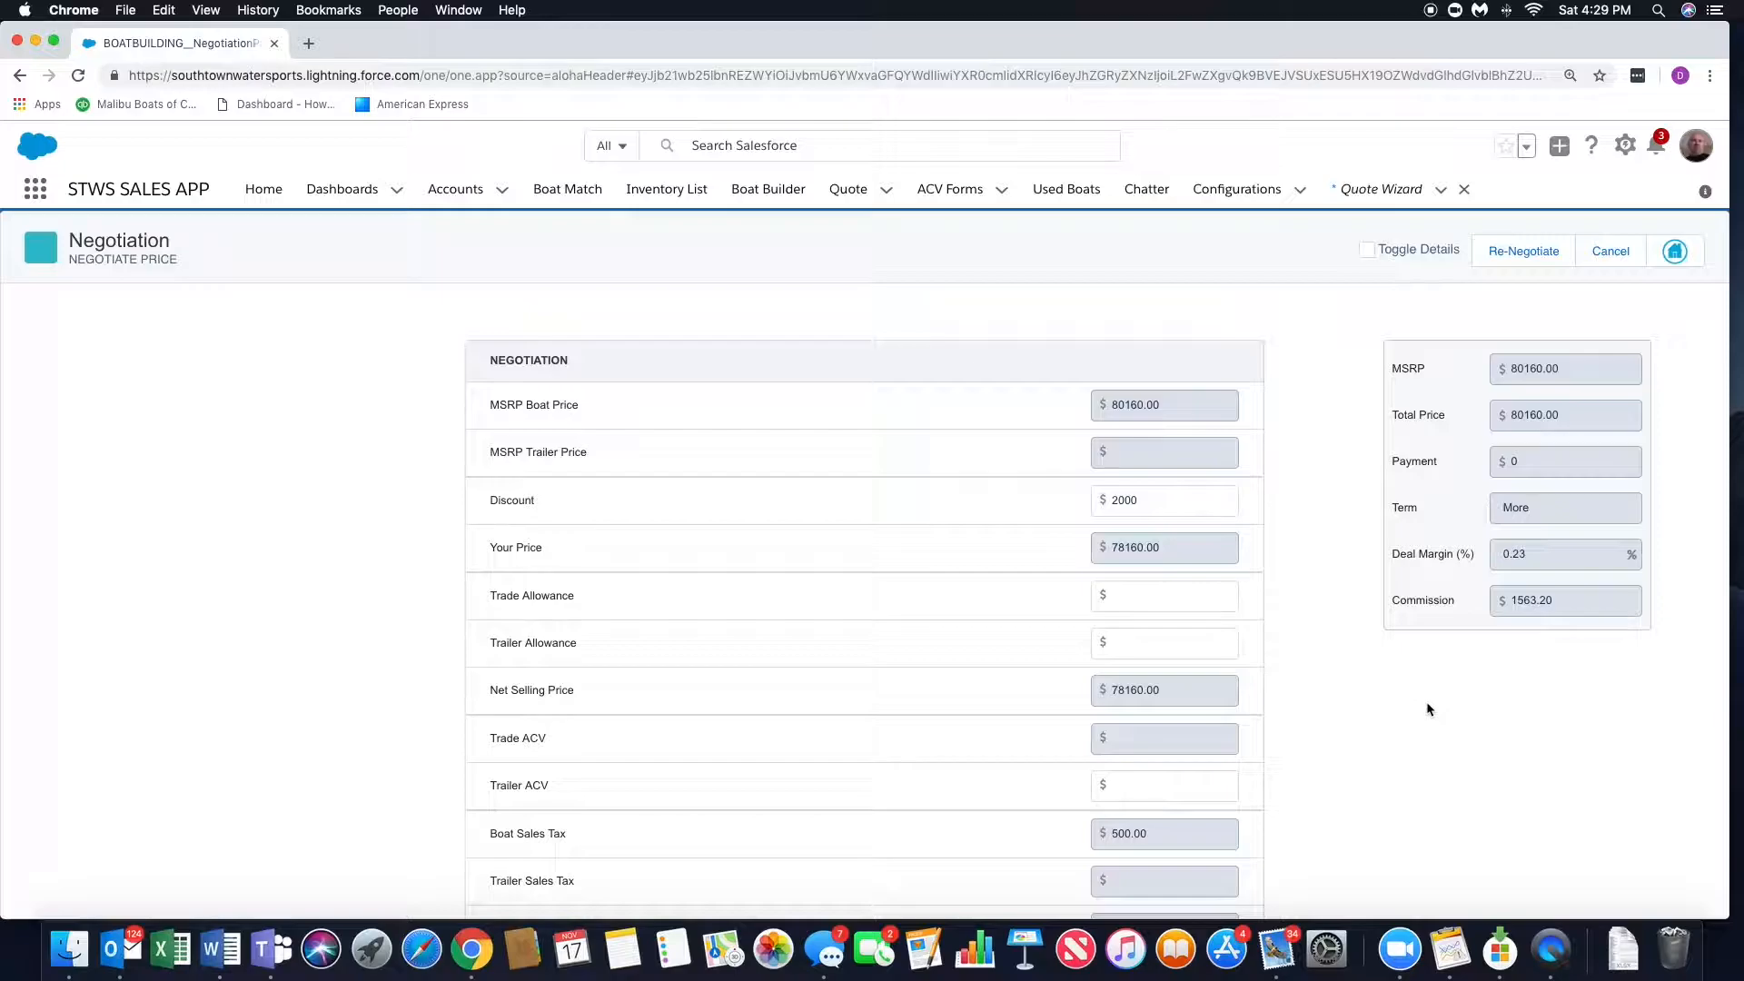
Step: Set the Down Payment in the negotiation to 8000
scroll(1163, 625, down, 1)
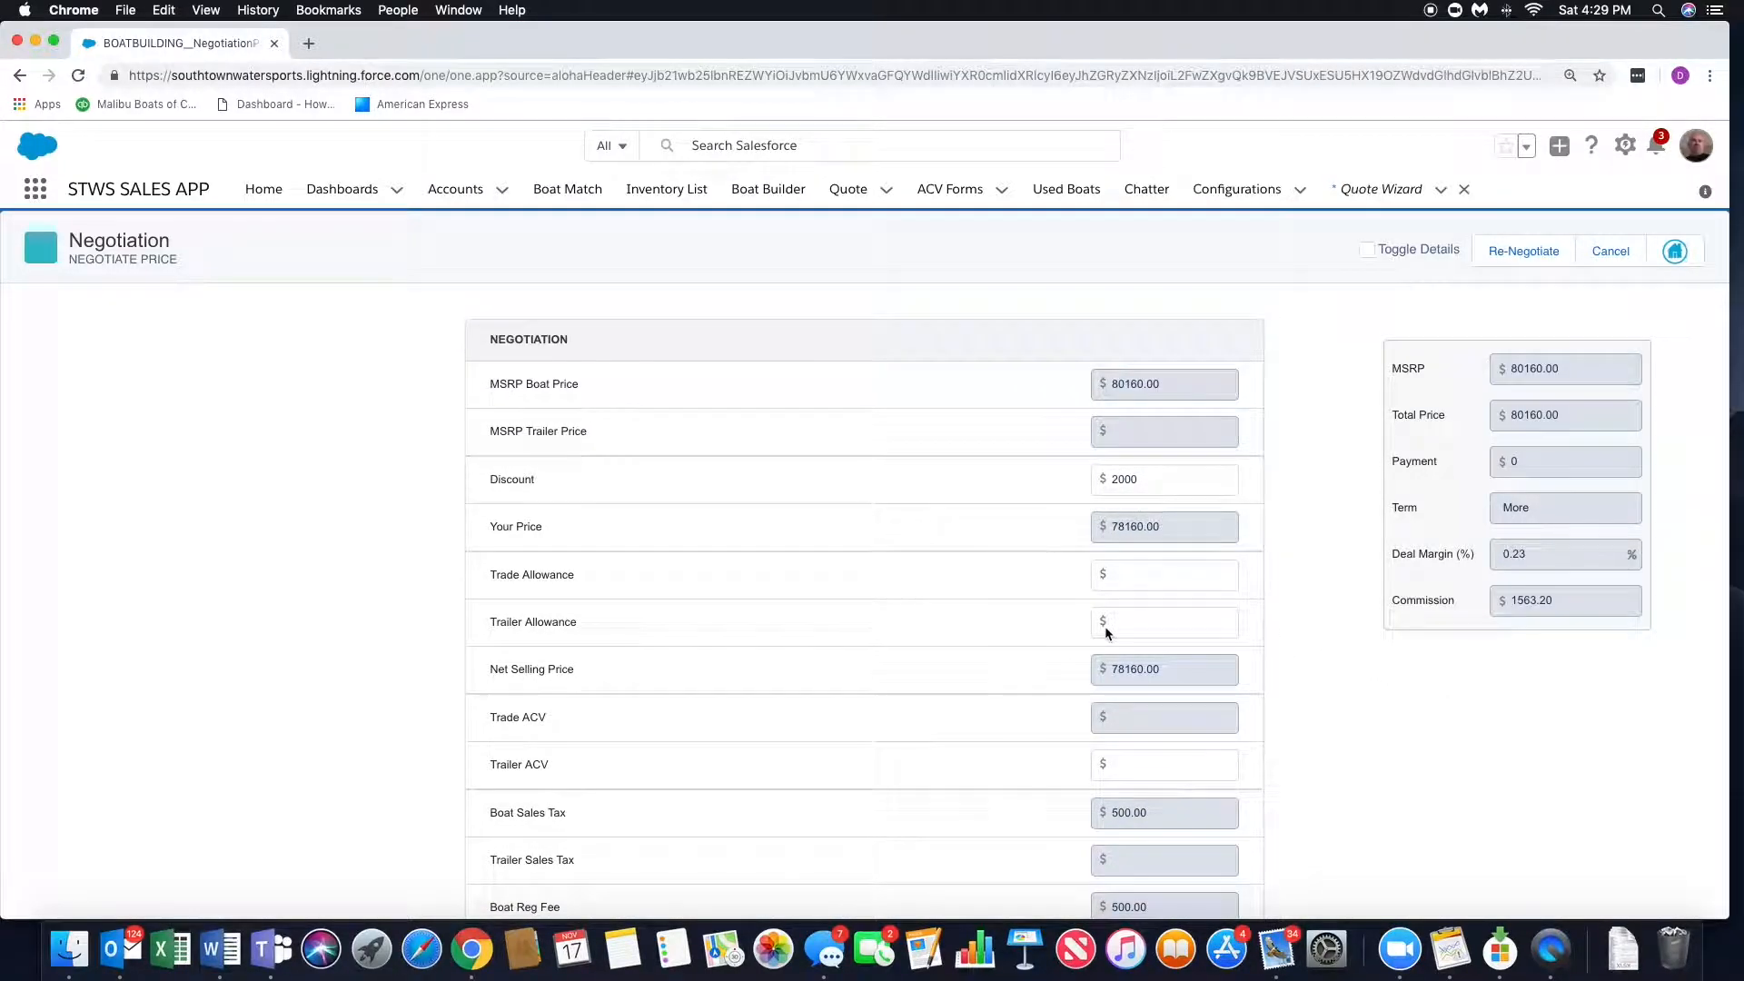
scroll(1106, 631, down, 1)
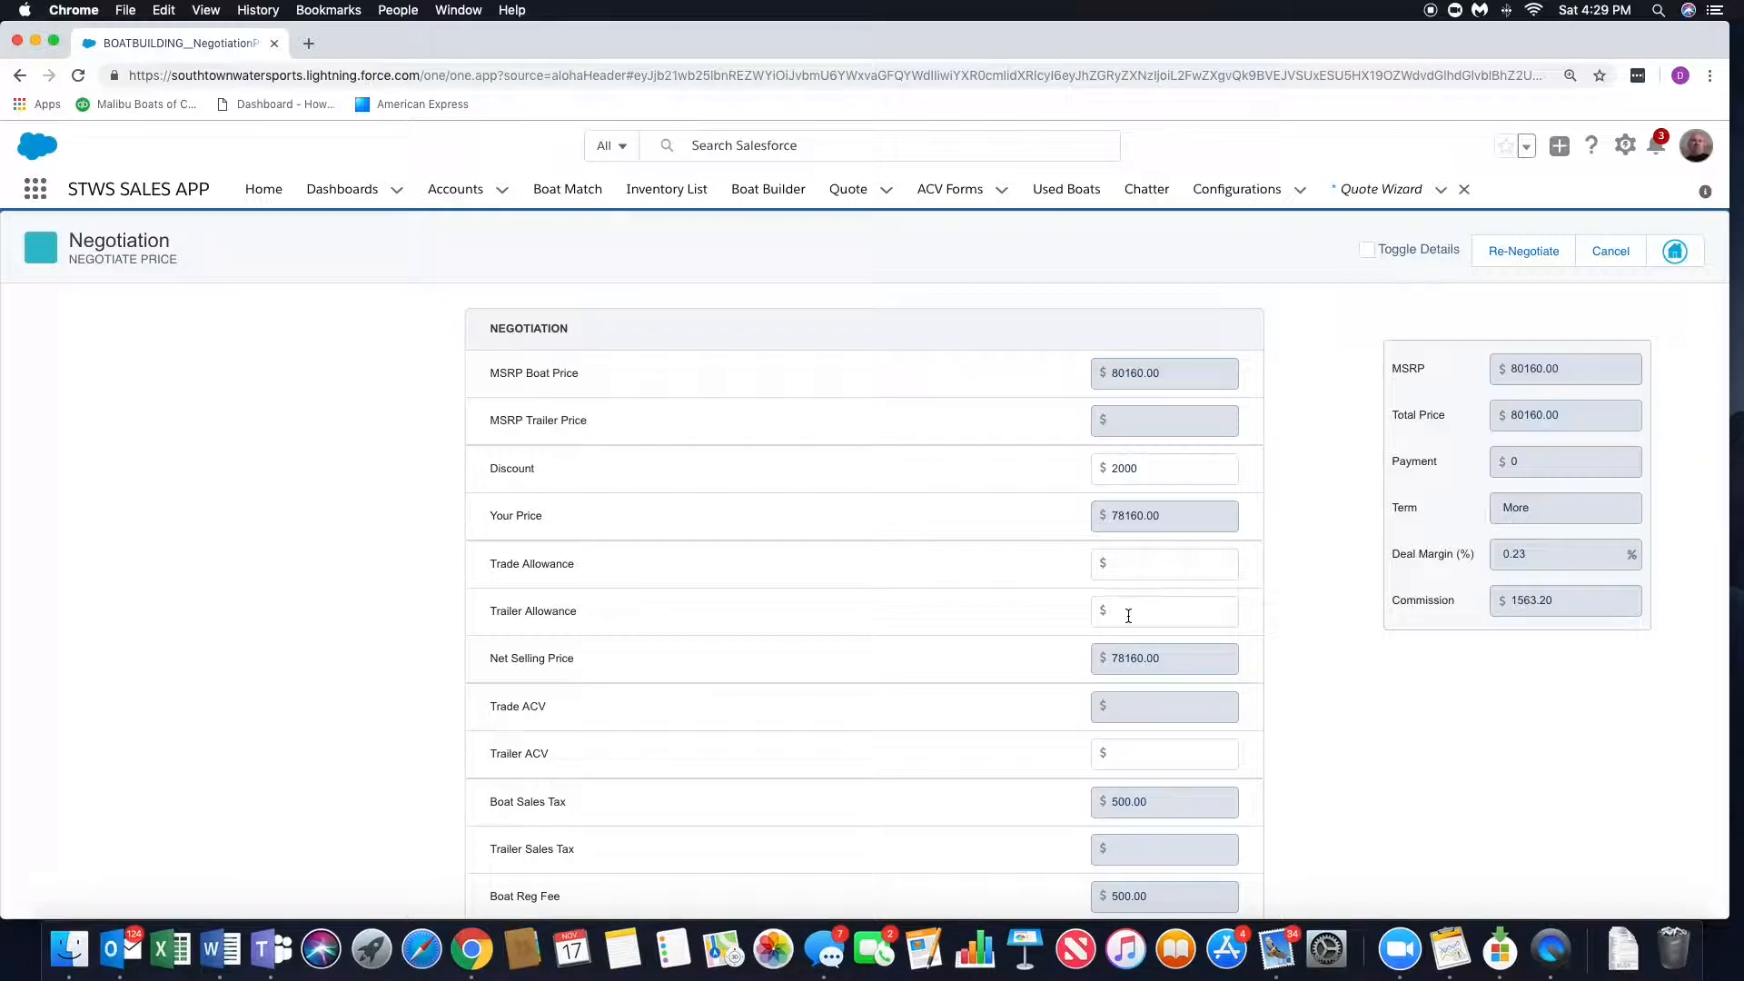
scroll(1050, 582, down, 3)
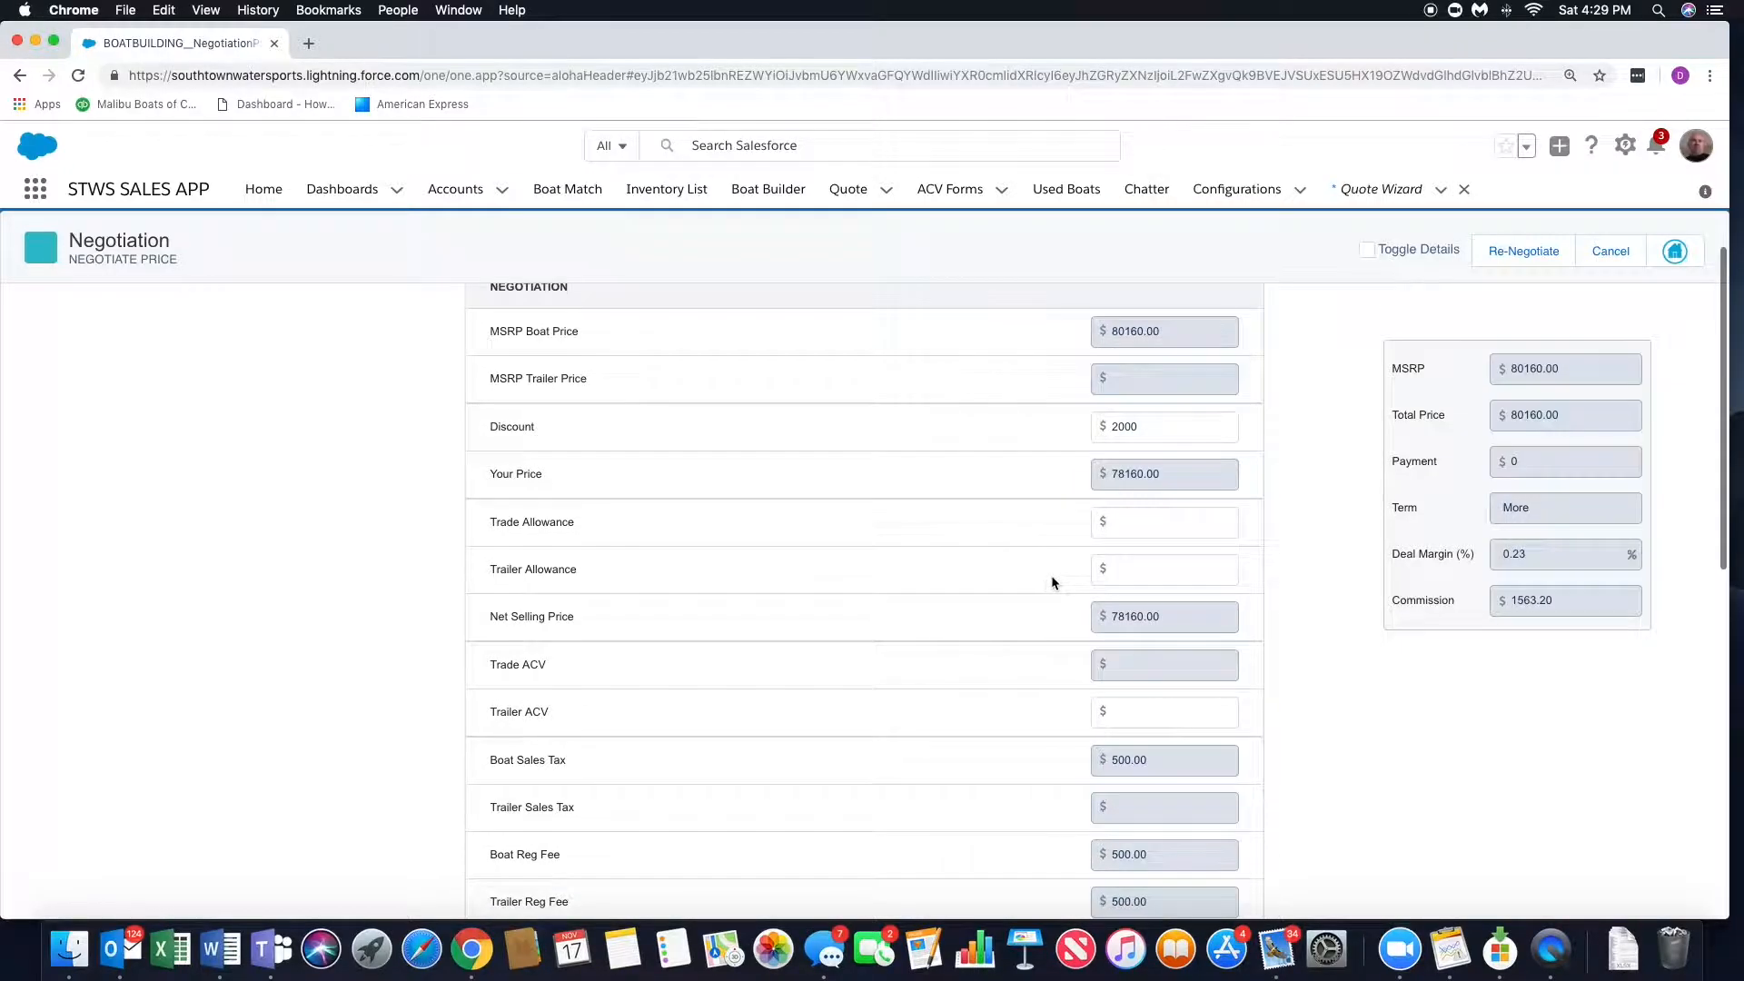
scroll(1043, 582, up, 2)
scroll(1044, 581, down, 2)
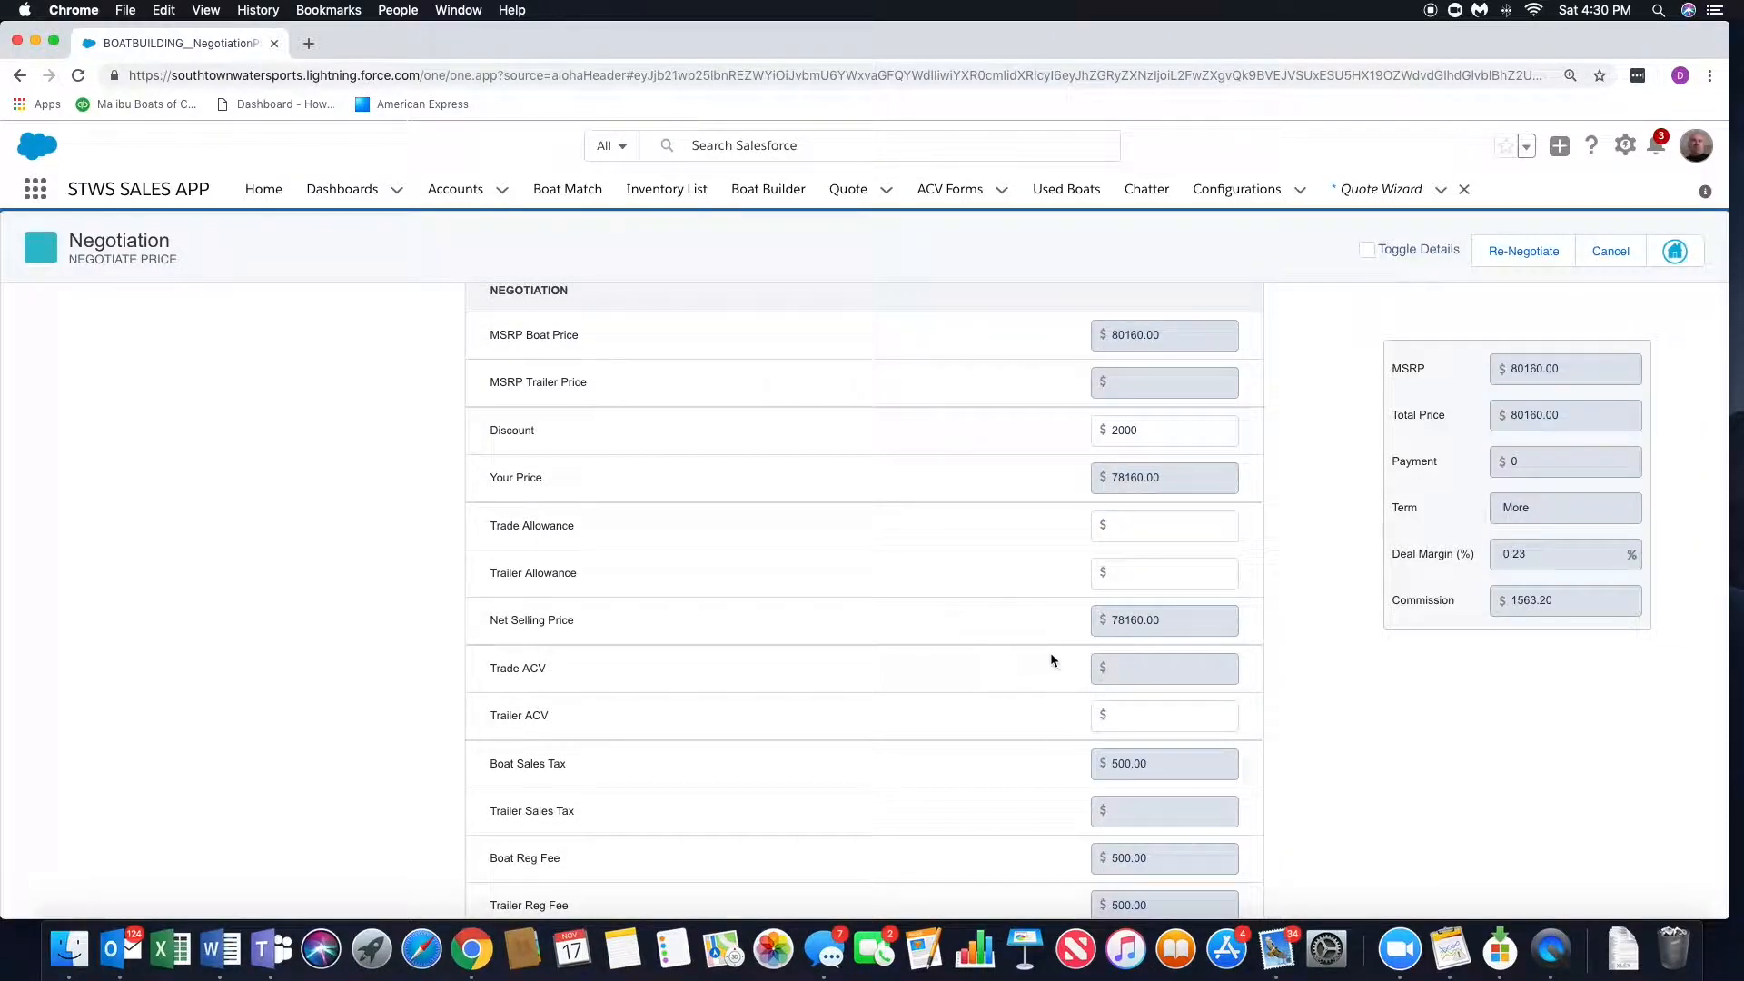
scroll(1057, 657, down, 5)
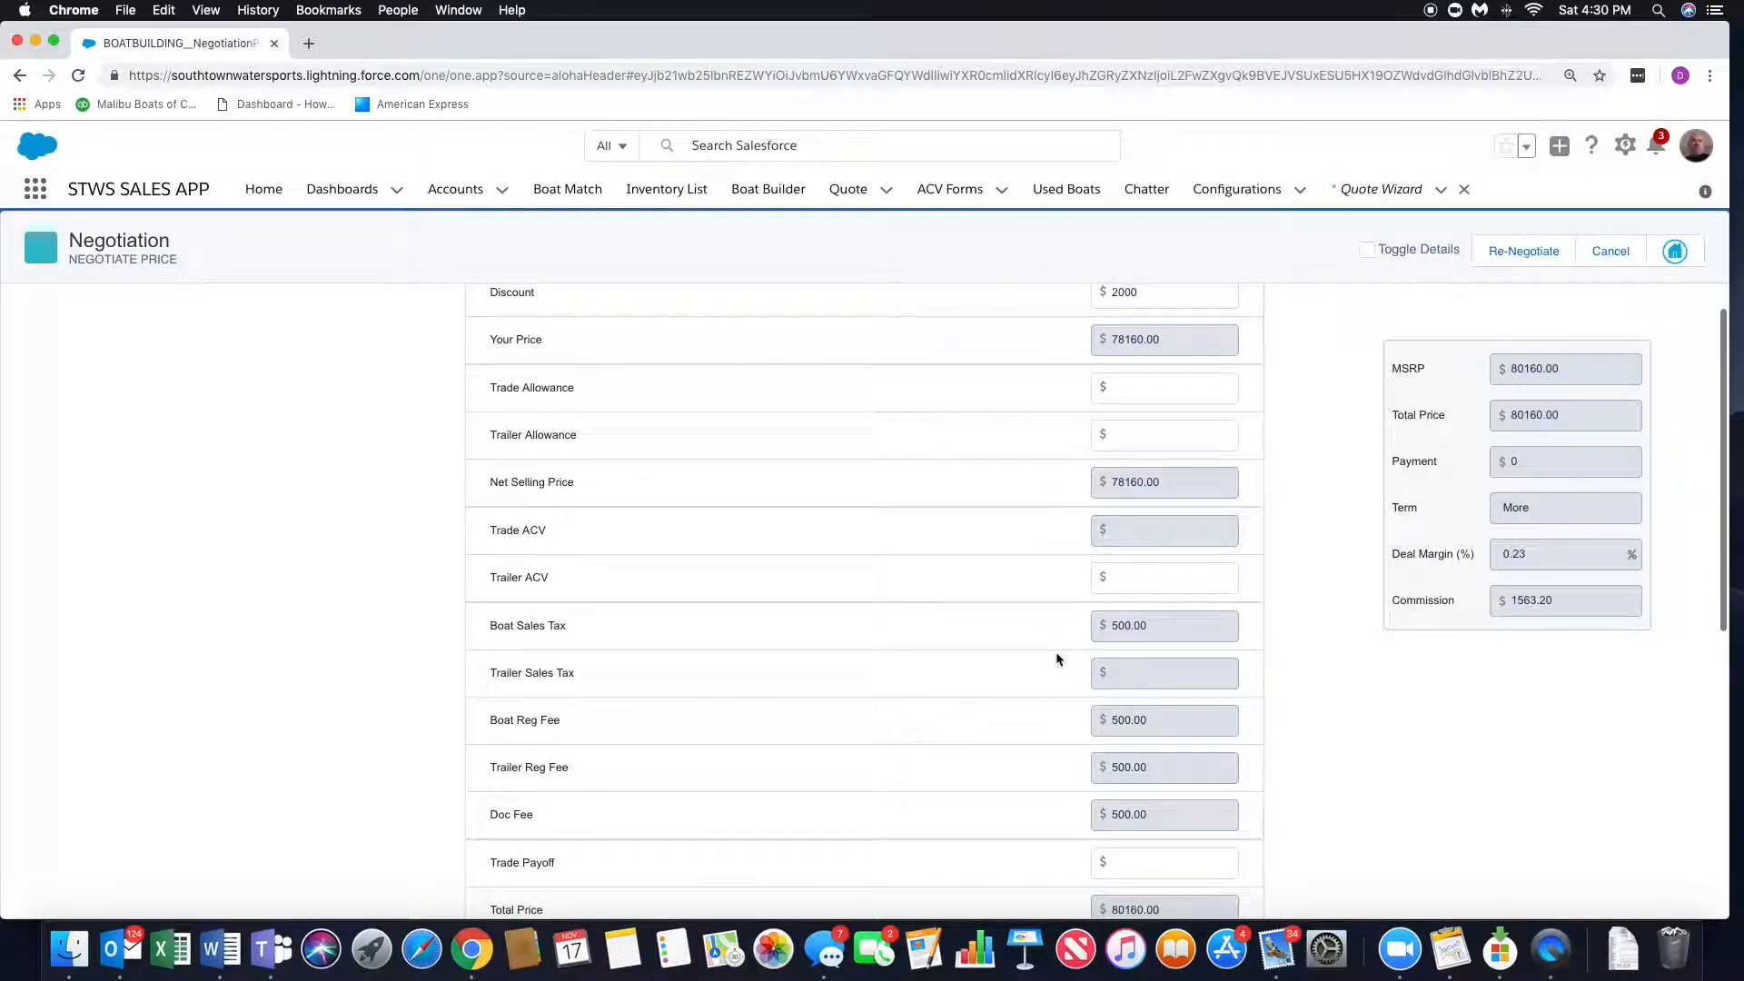
scroll(1057, 657, down, 1)
scroll(1057, 658, down, 3)
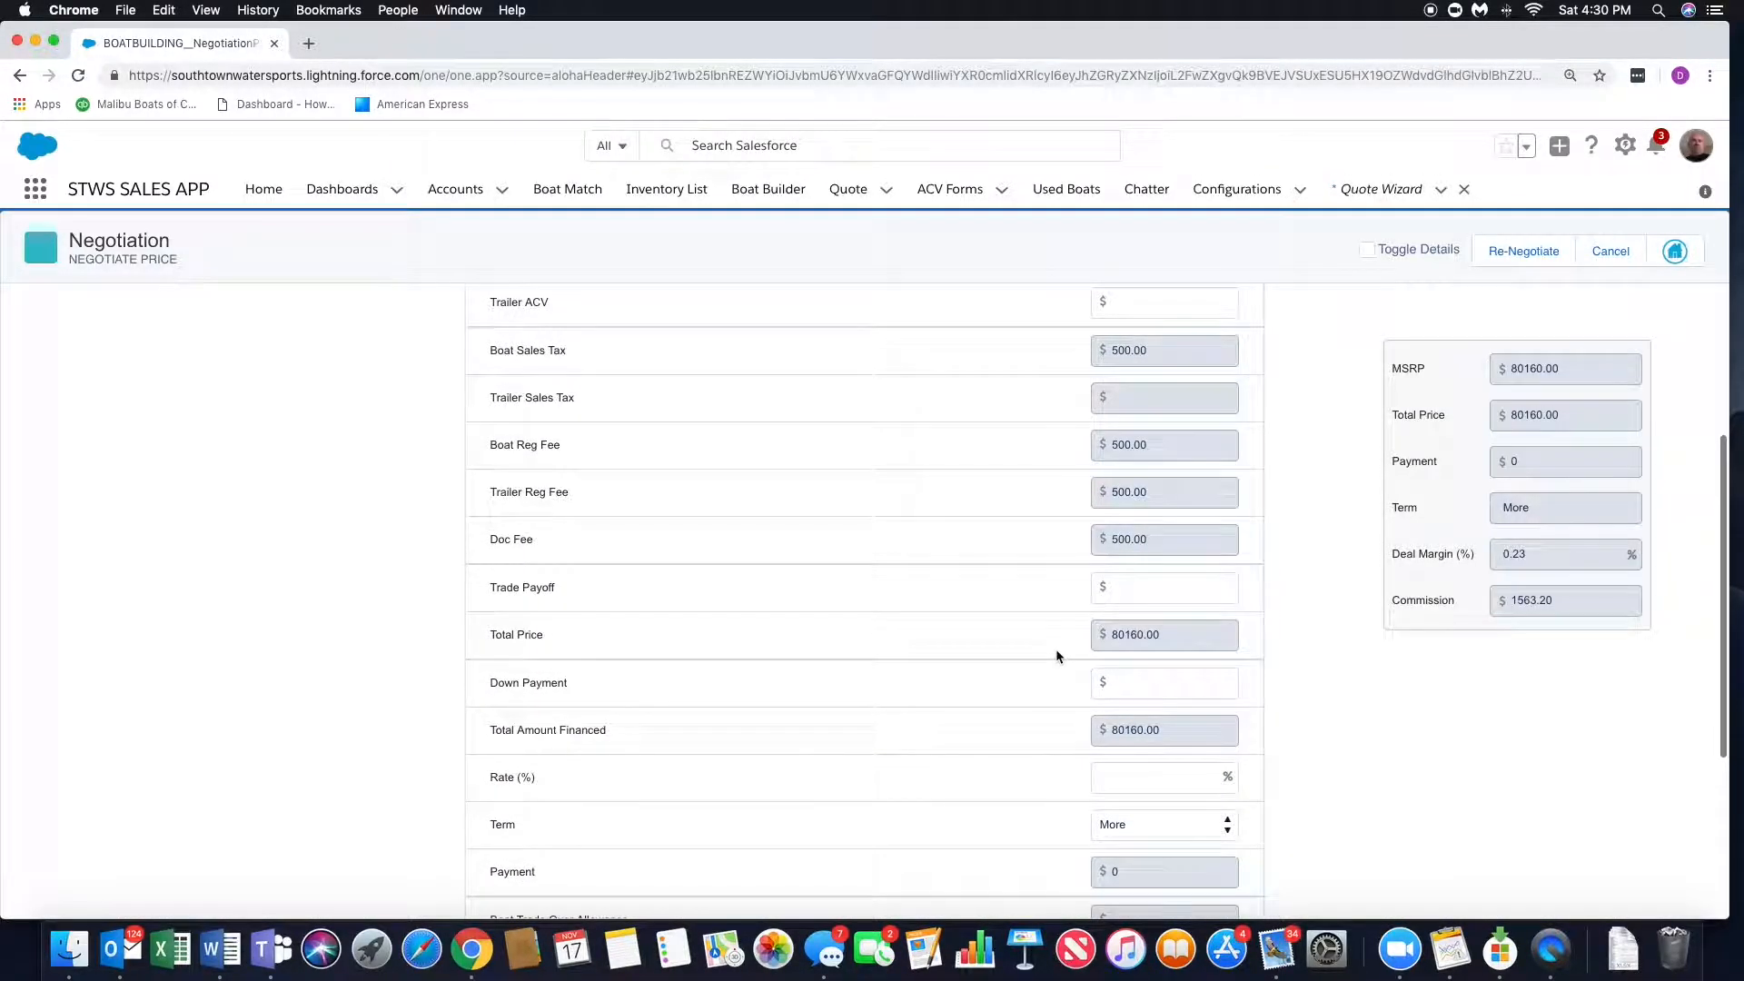
scroll(1054, 649, down, 1)
scroll(1027, 631, down, 1)
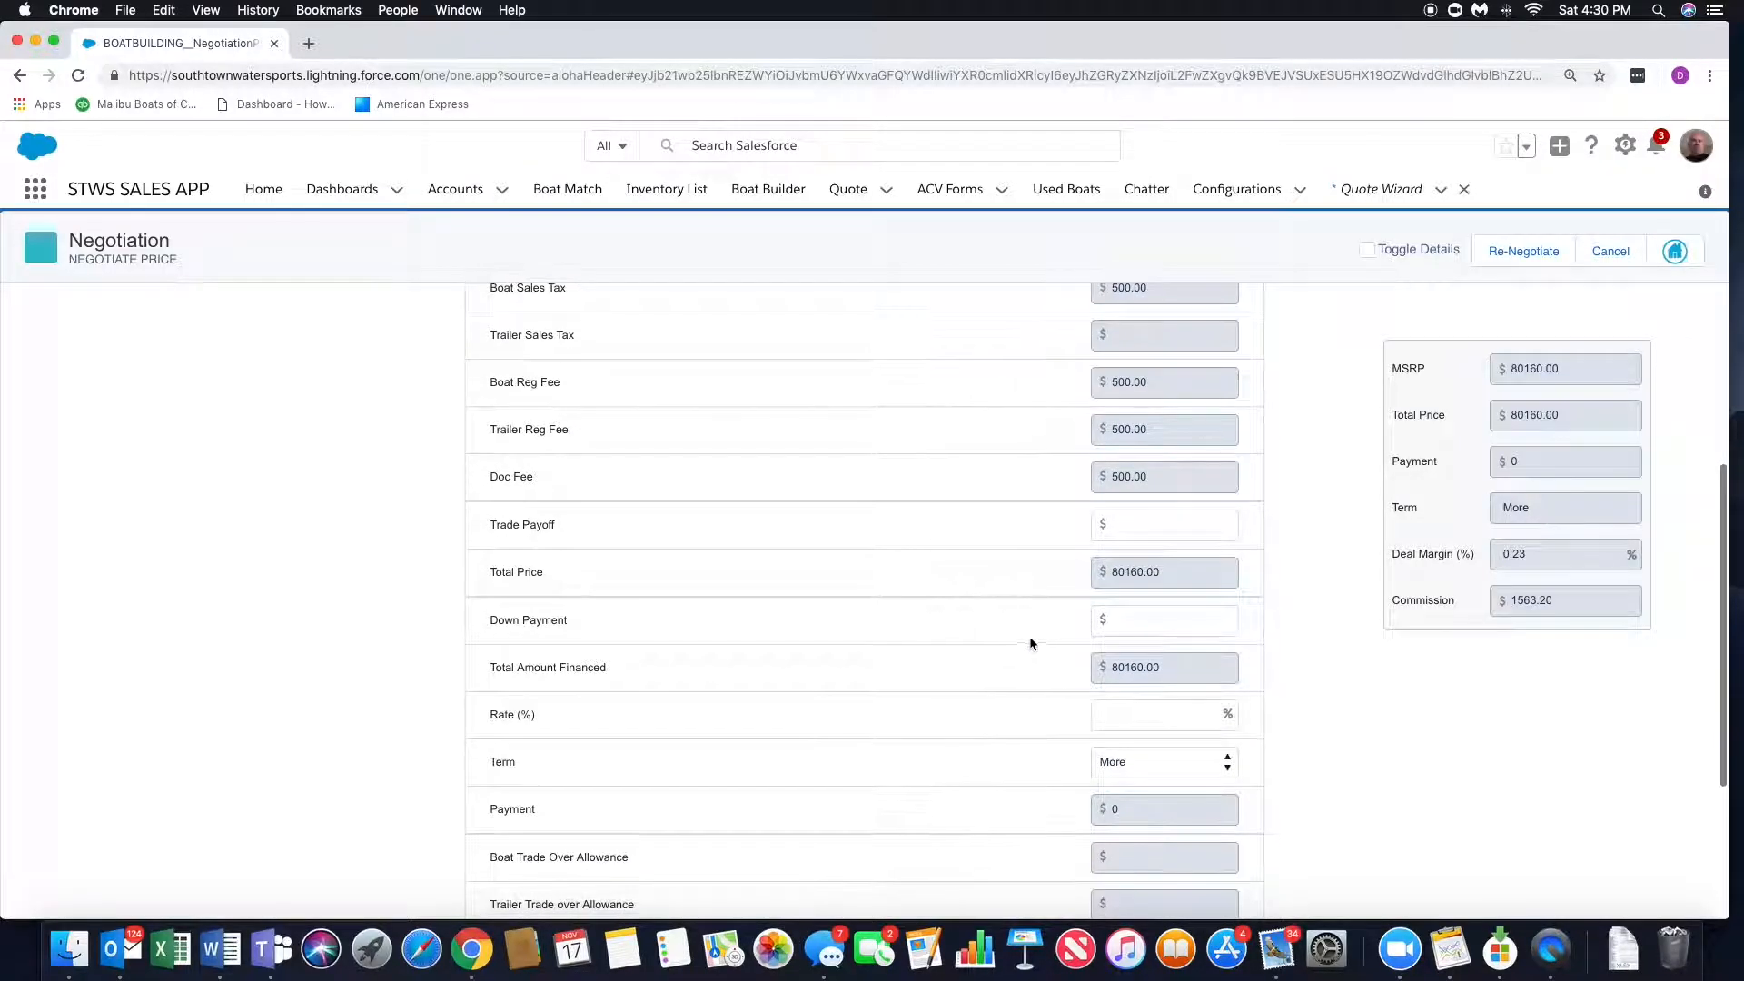
click(1165, 619)
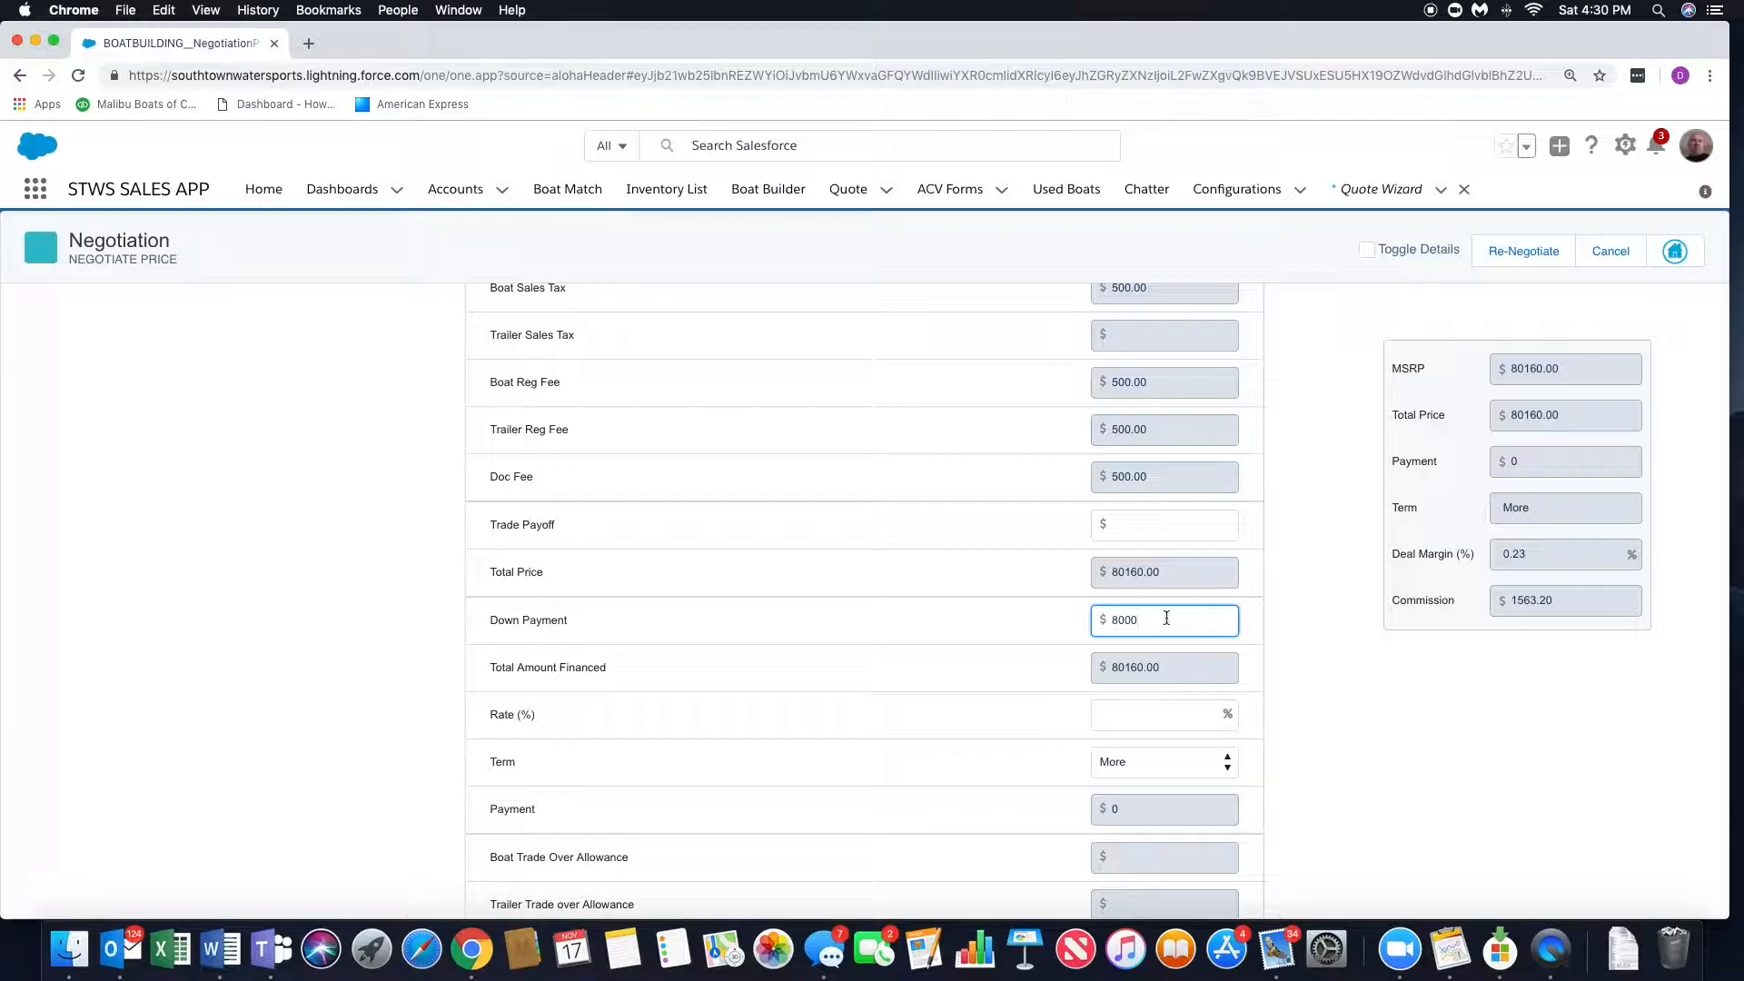
click(1266, 601)
Step: Set the financing Rate to 5.99% and the Term to 20 Years
scroll(1267, 599, down, 1)
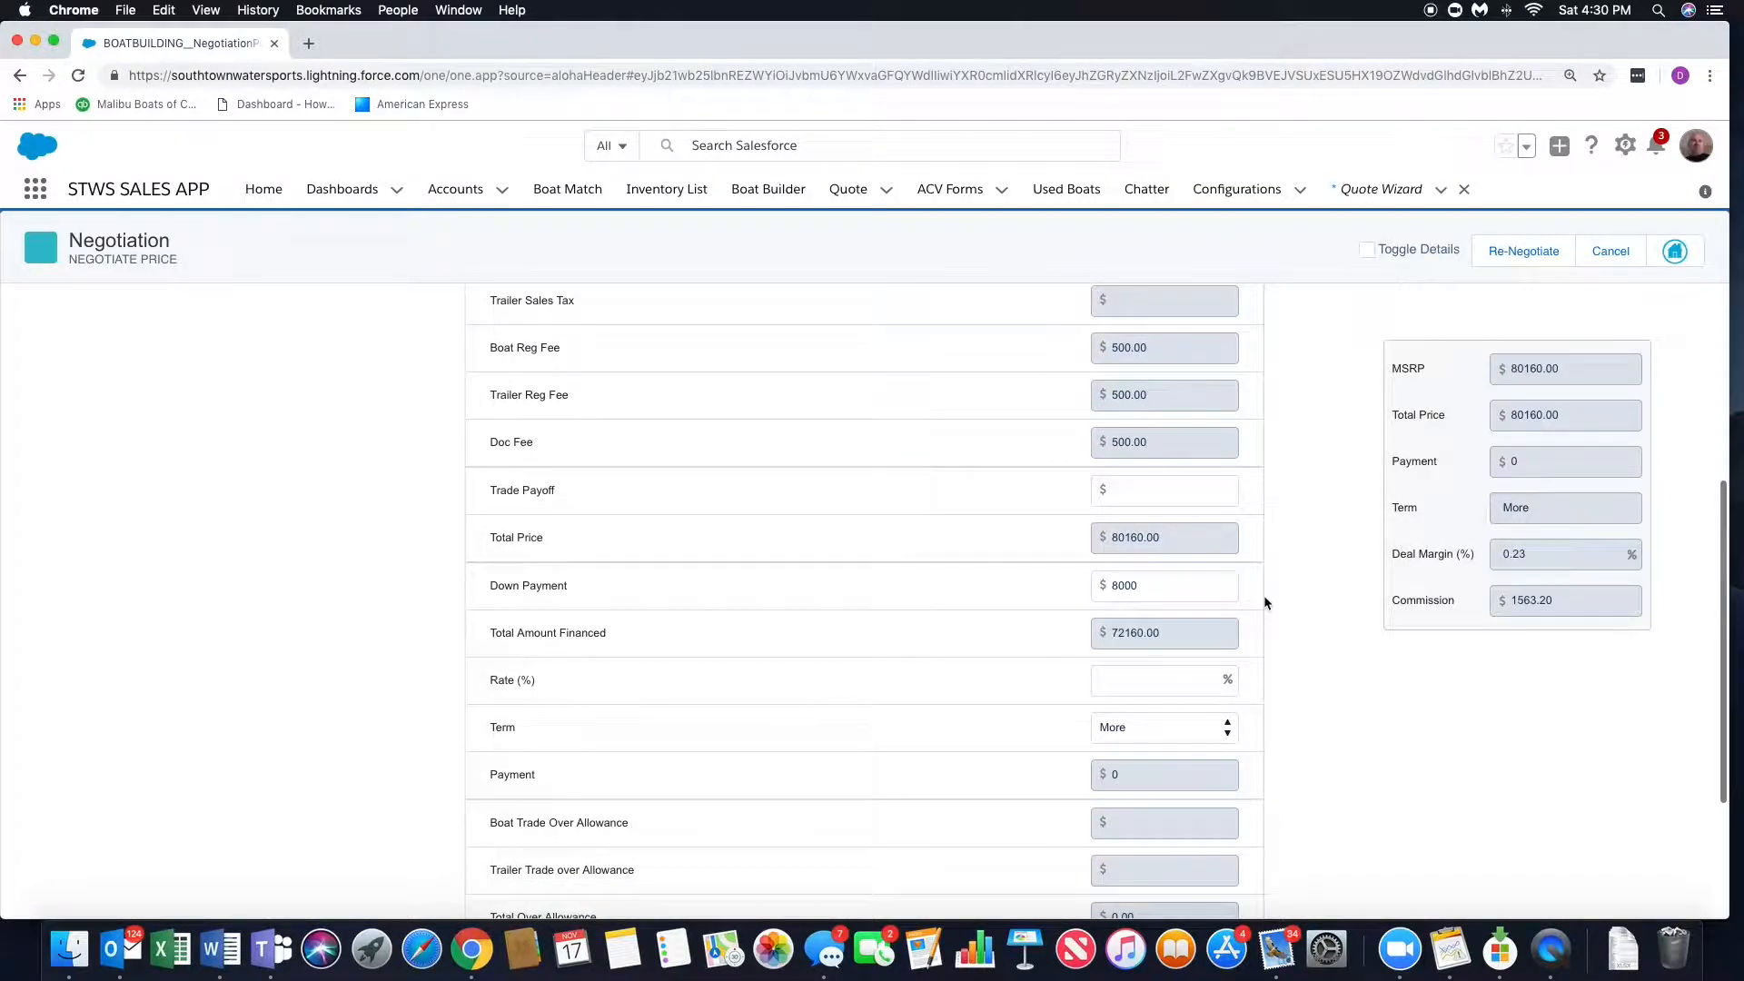
scroll(1192, 558, up, 2)
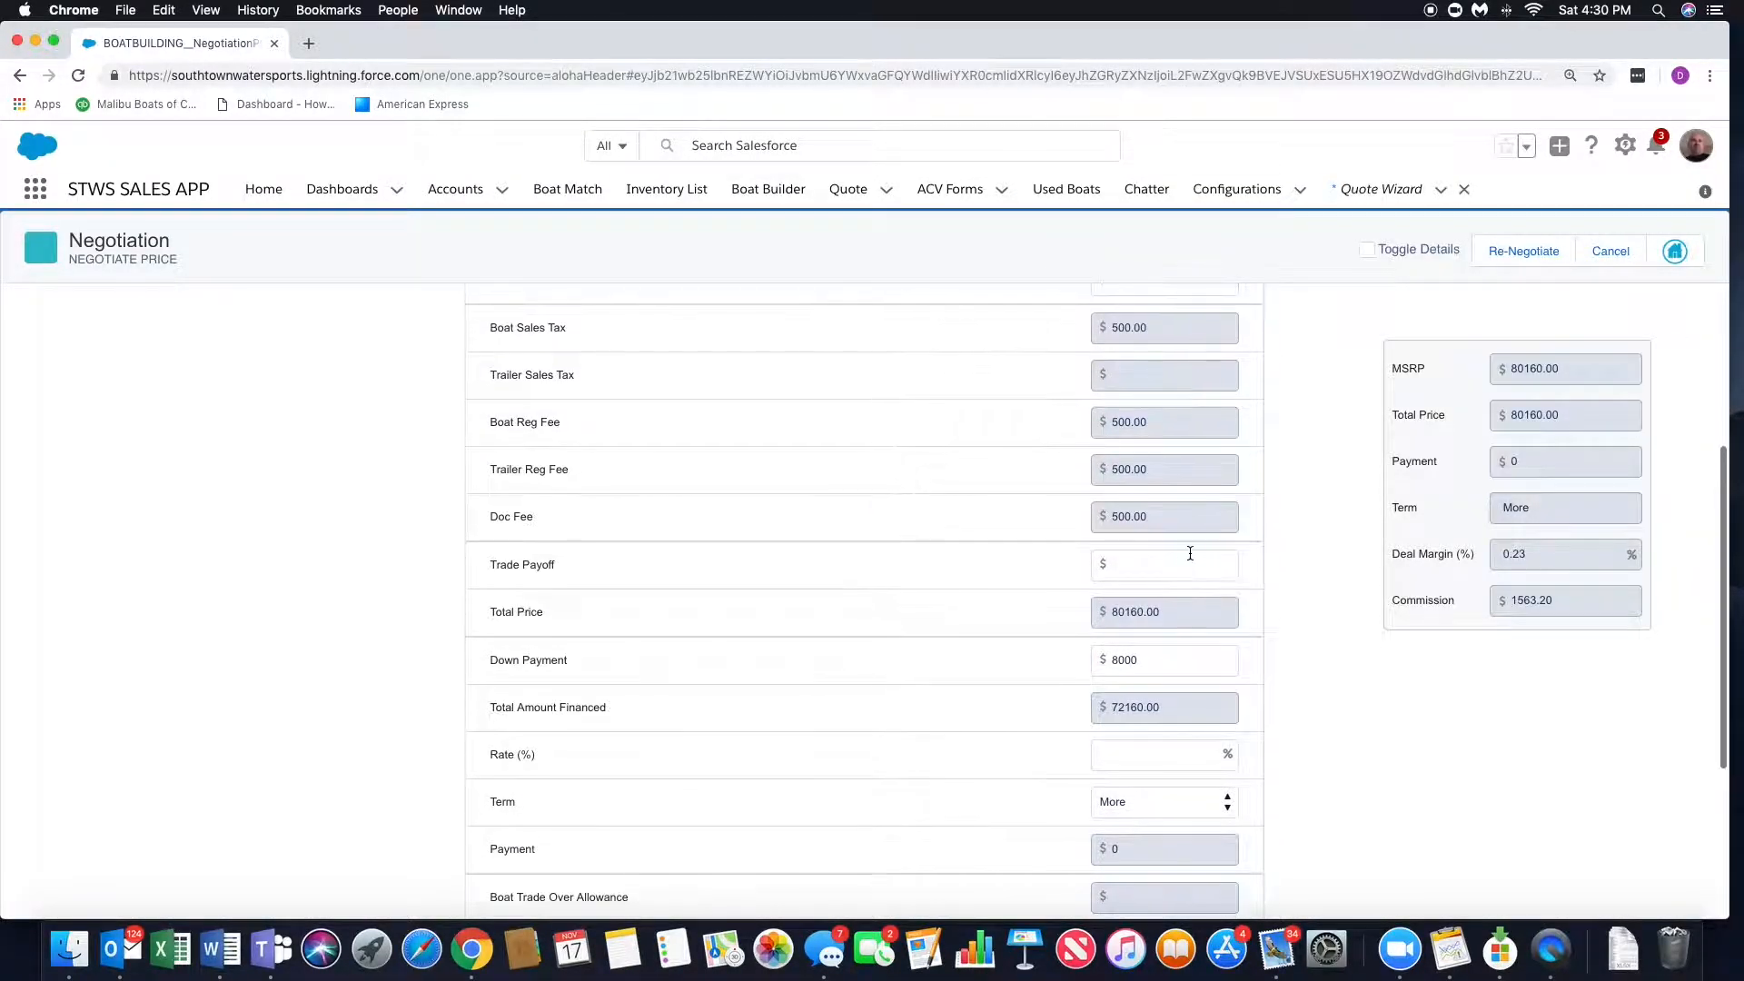
scroll(1190, 559, up, 7)
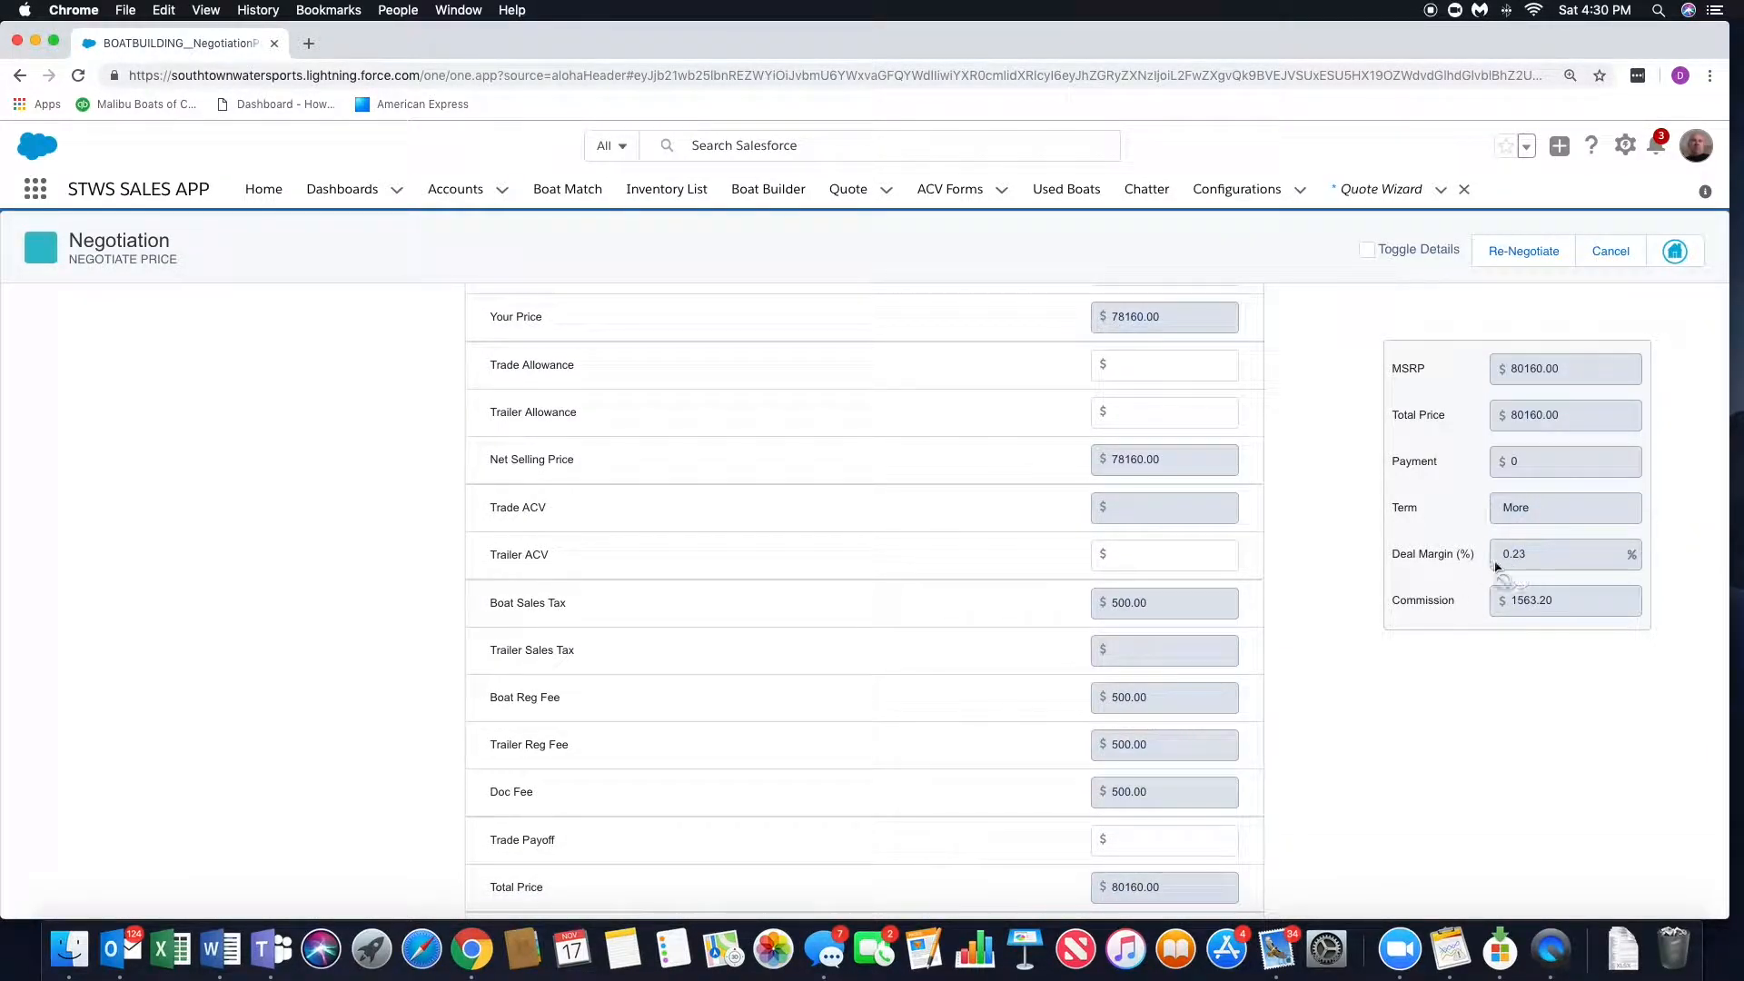
scroll(1425, 559, down, 1)
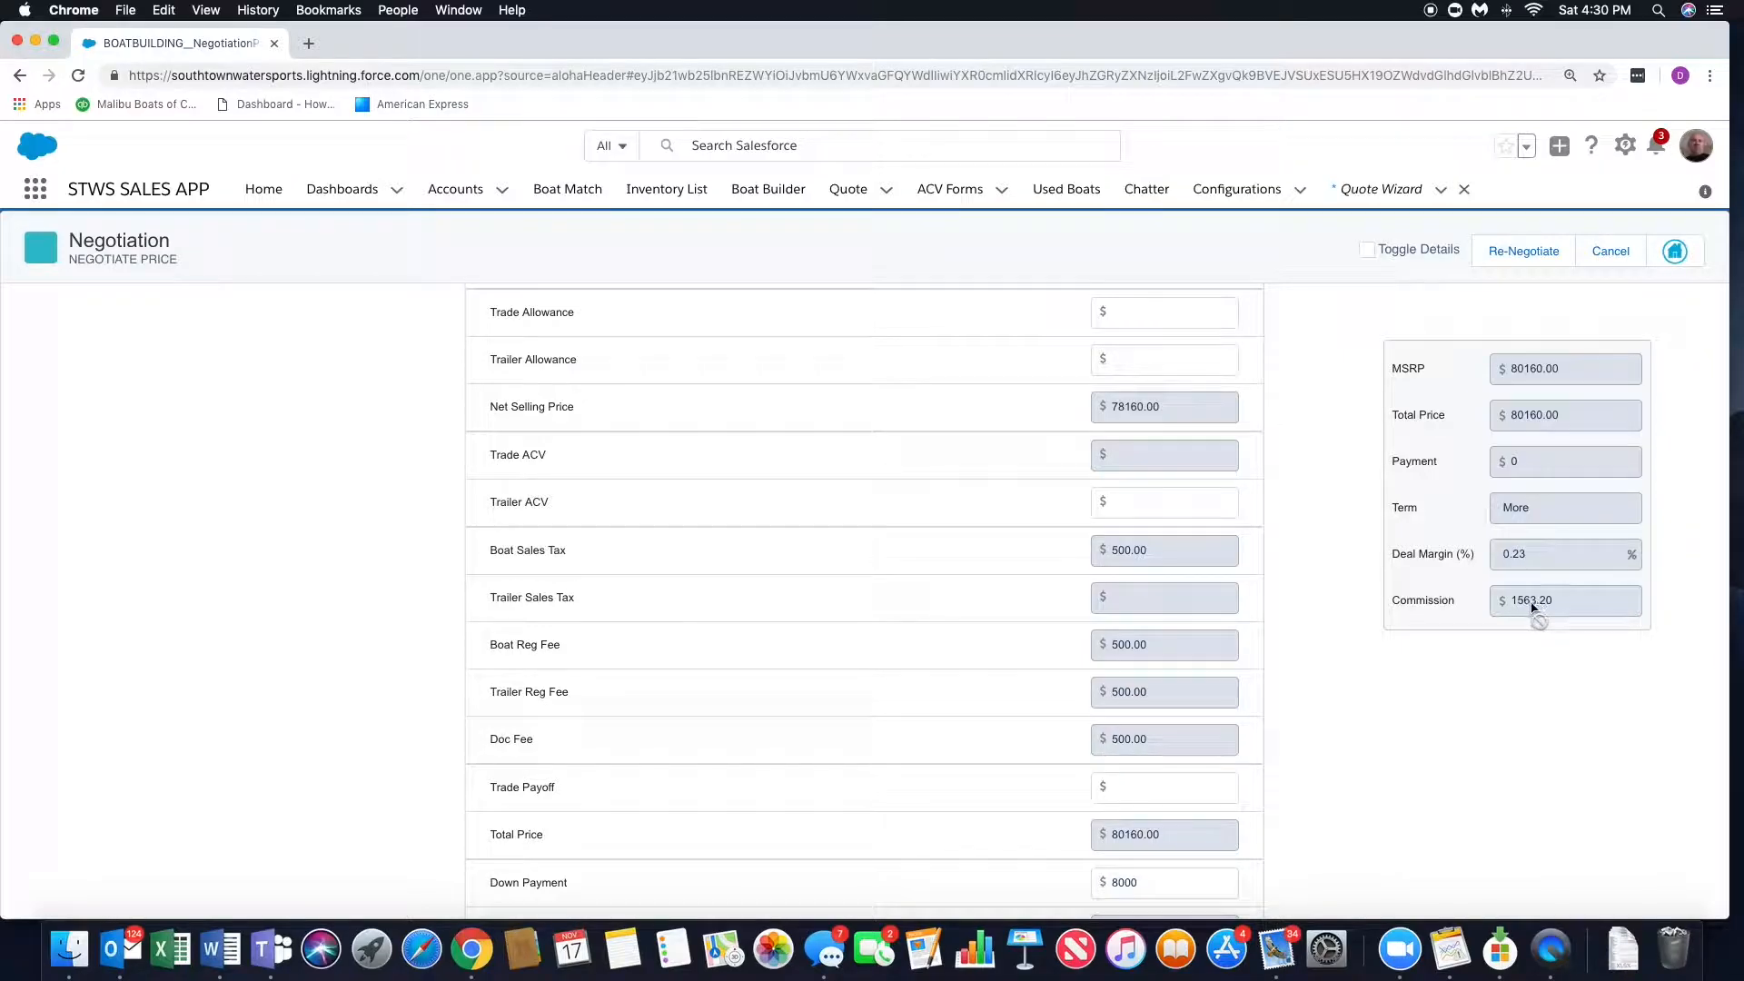
scroll(1201, 605, down, 1)
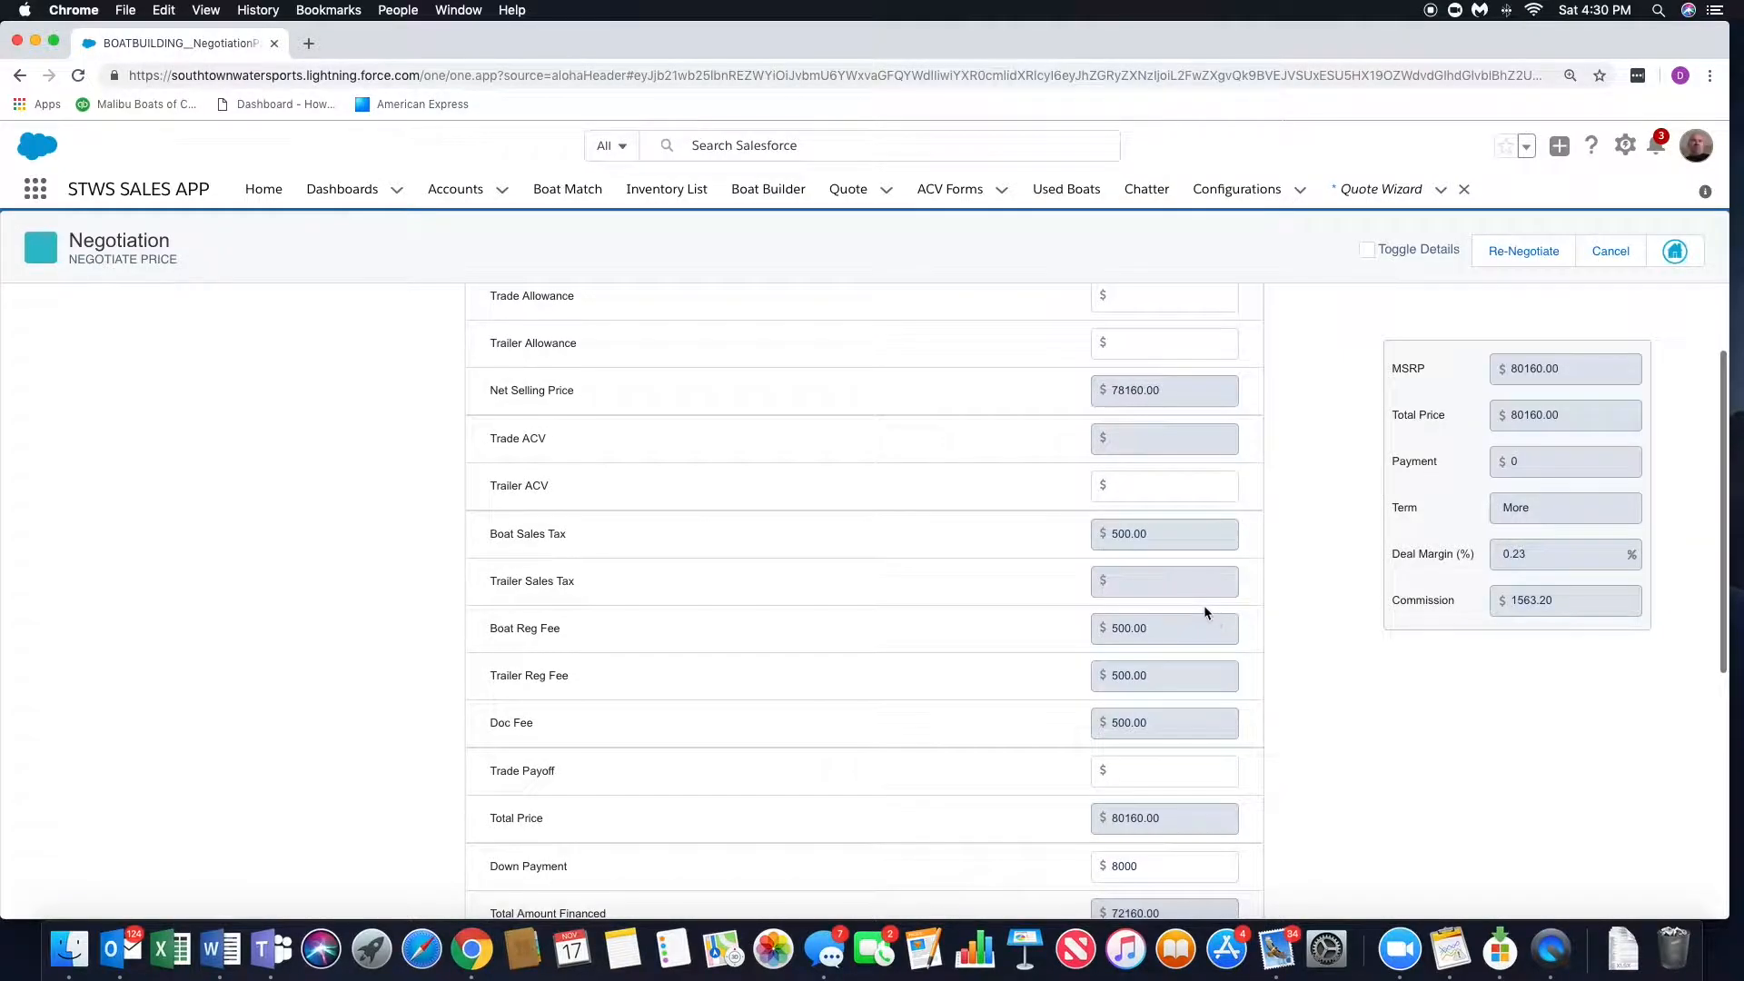
scroll(1202, 614, down, 4)
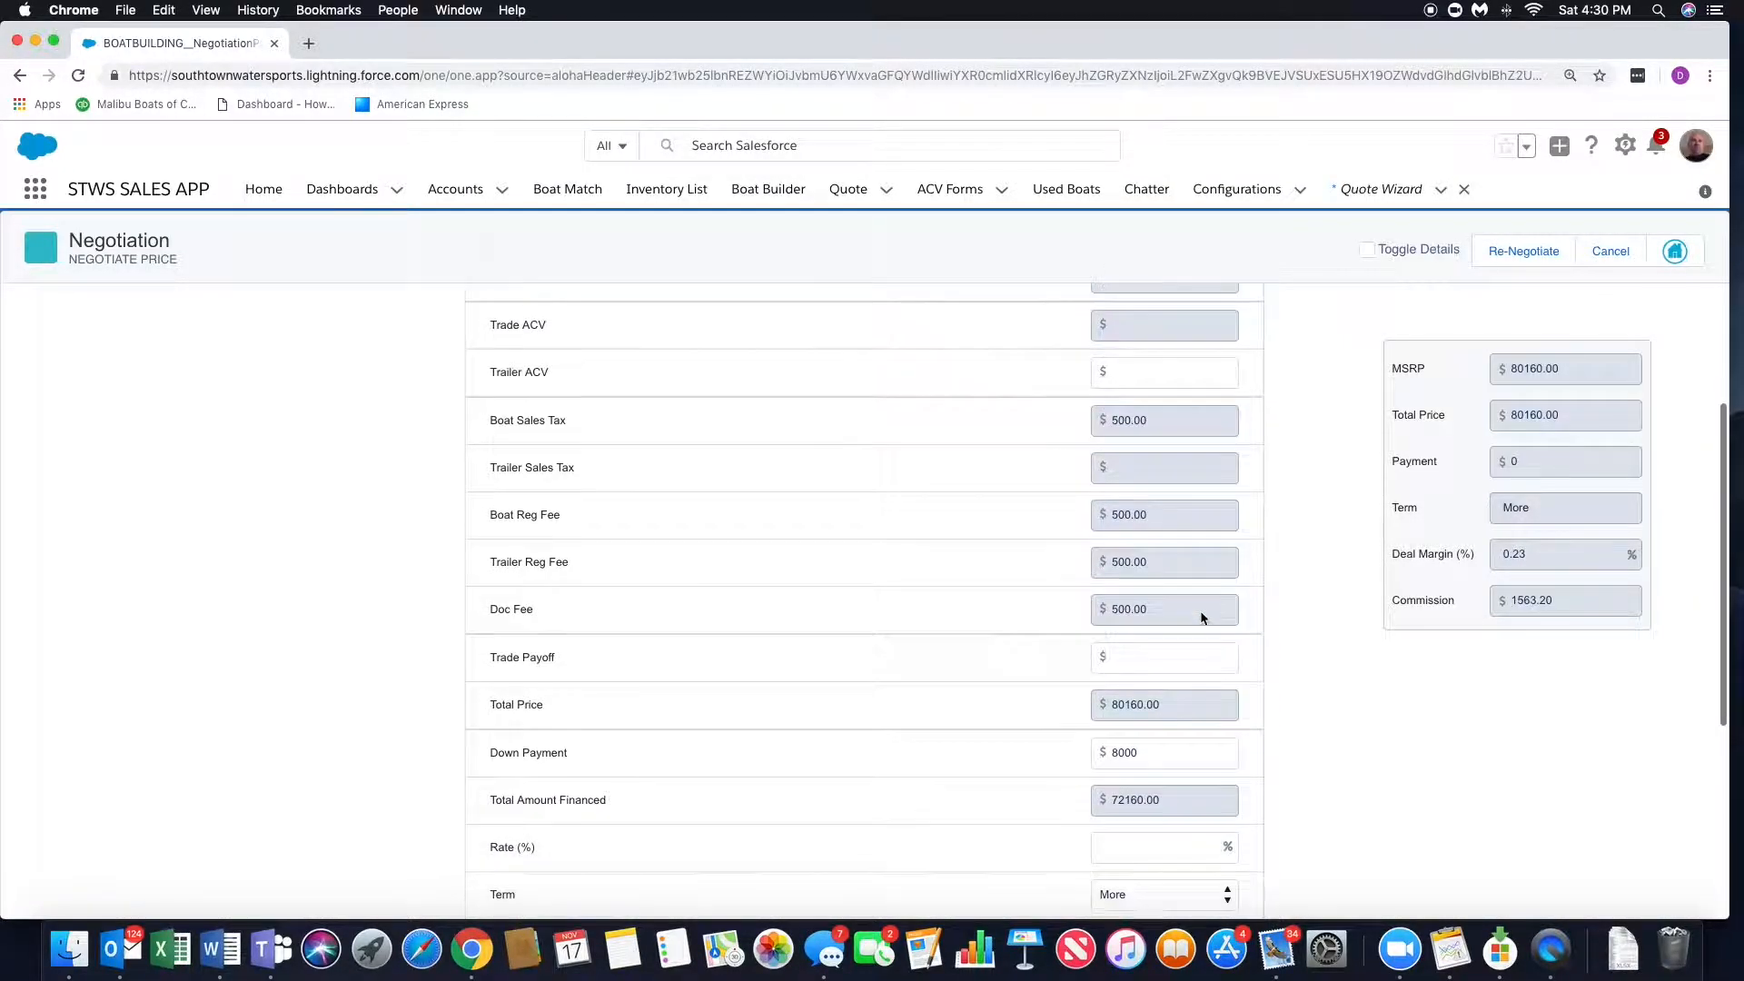
scroll(1155, 690, down, 1)
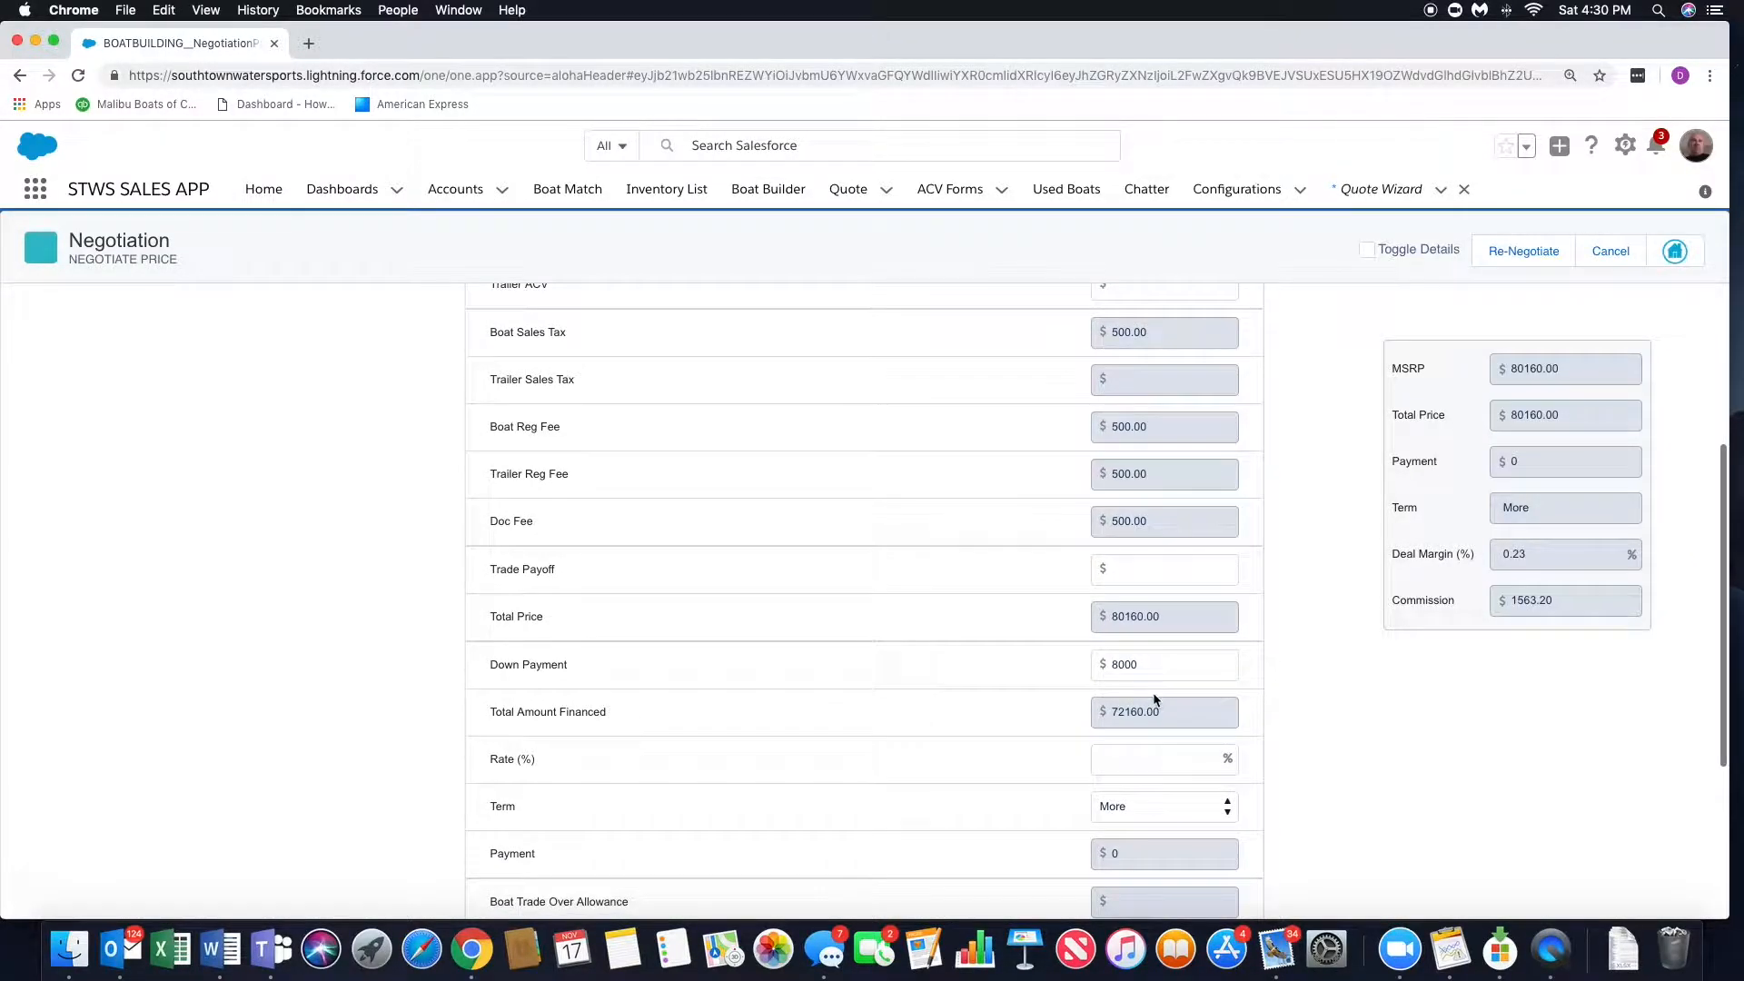
click(1147, 756)
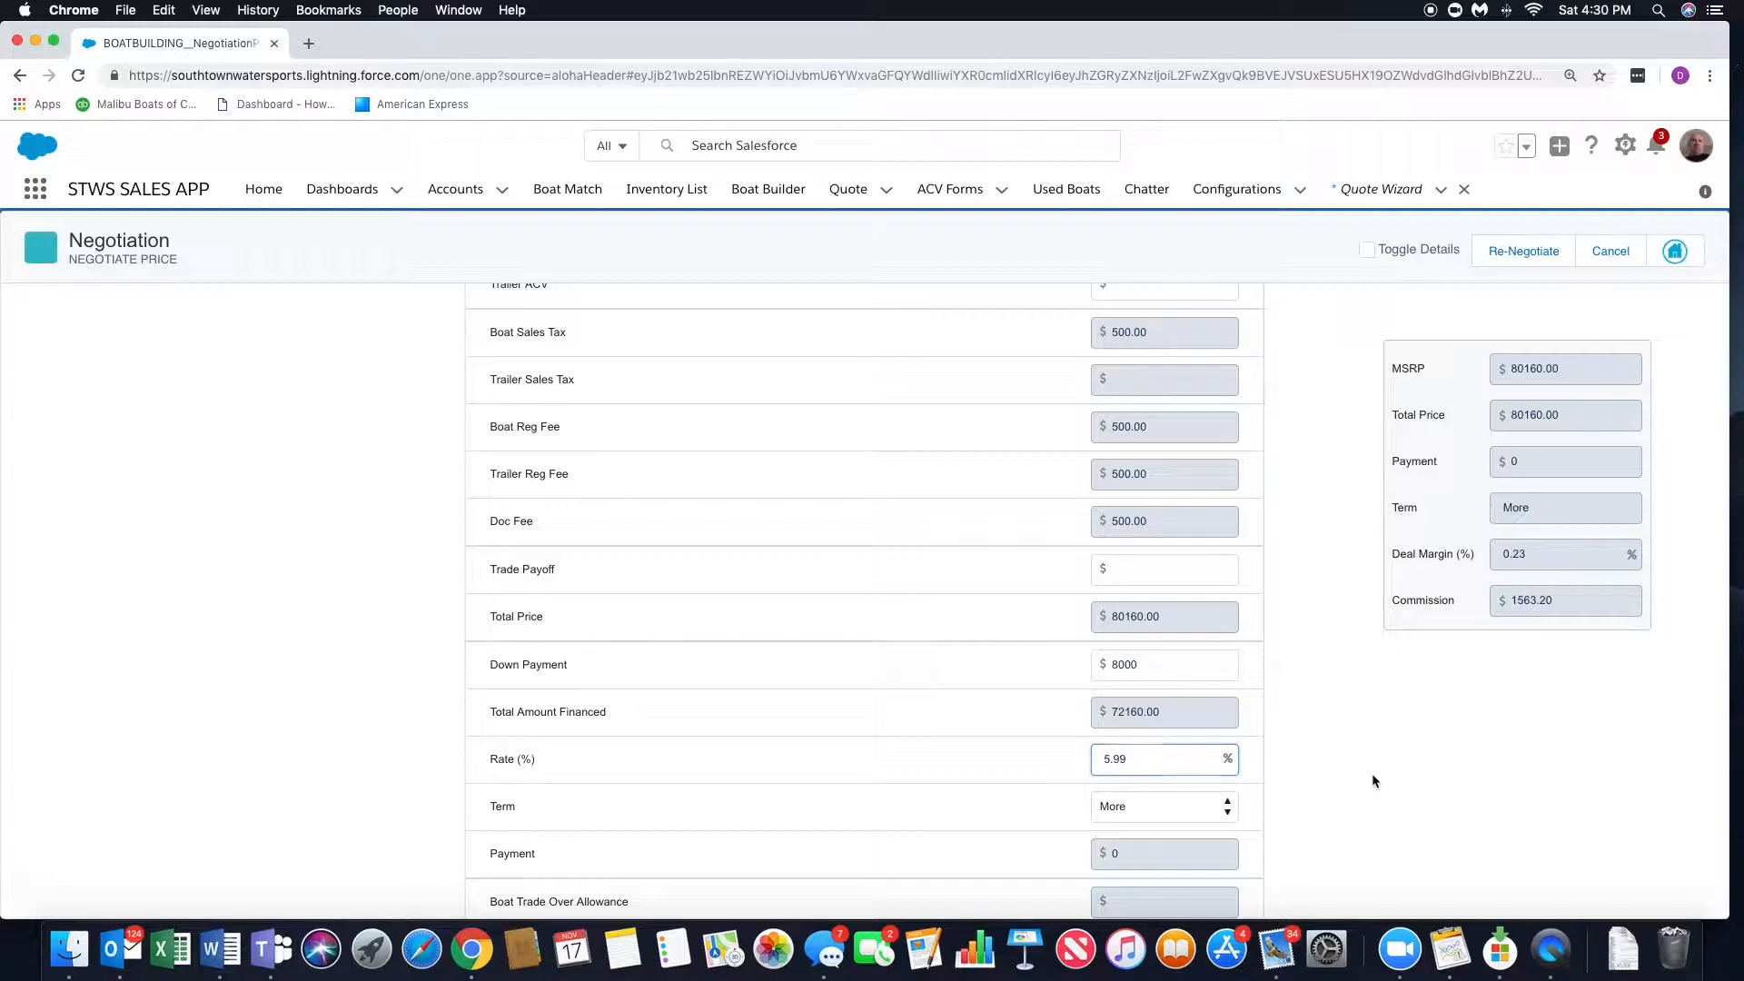
scroll(1251, 798, down, 4)
click(1138, 649)
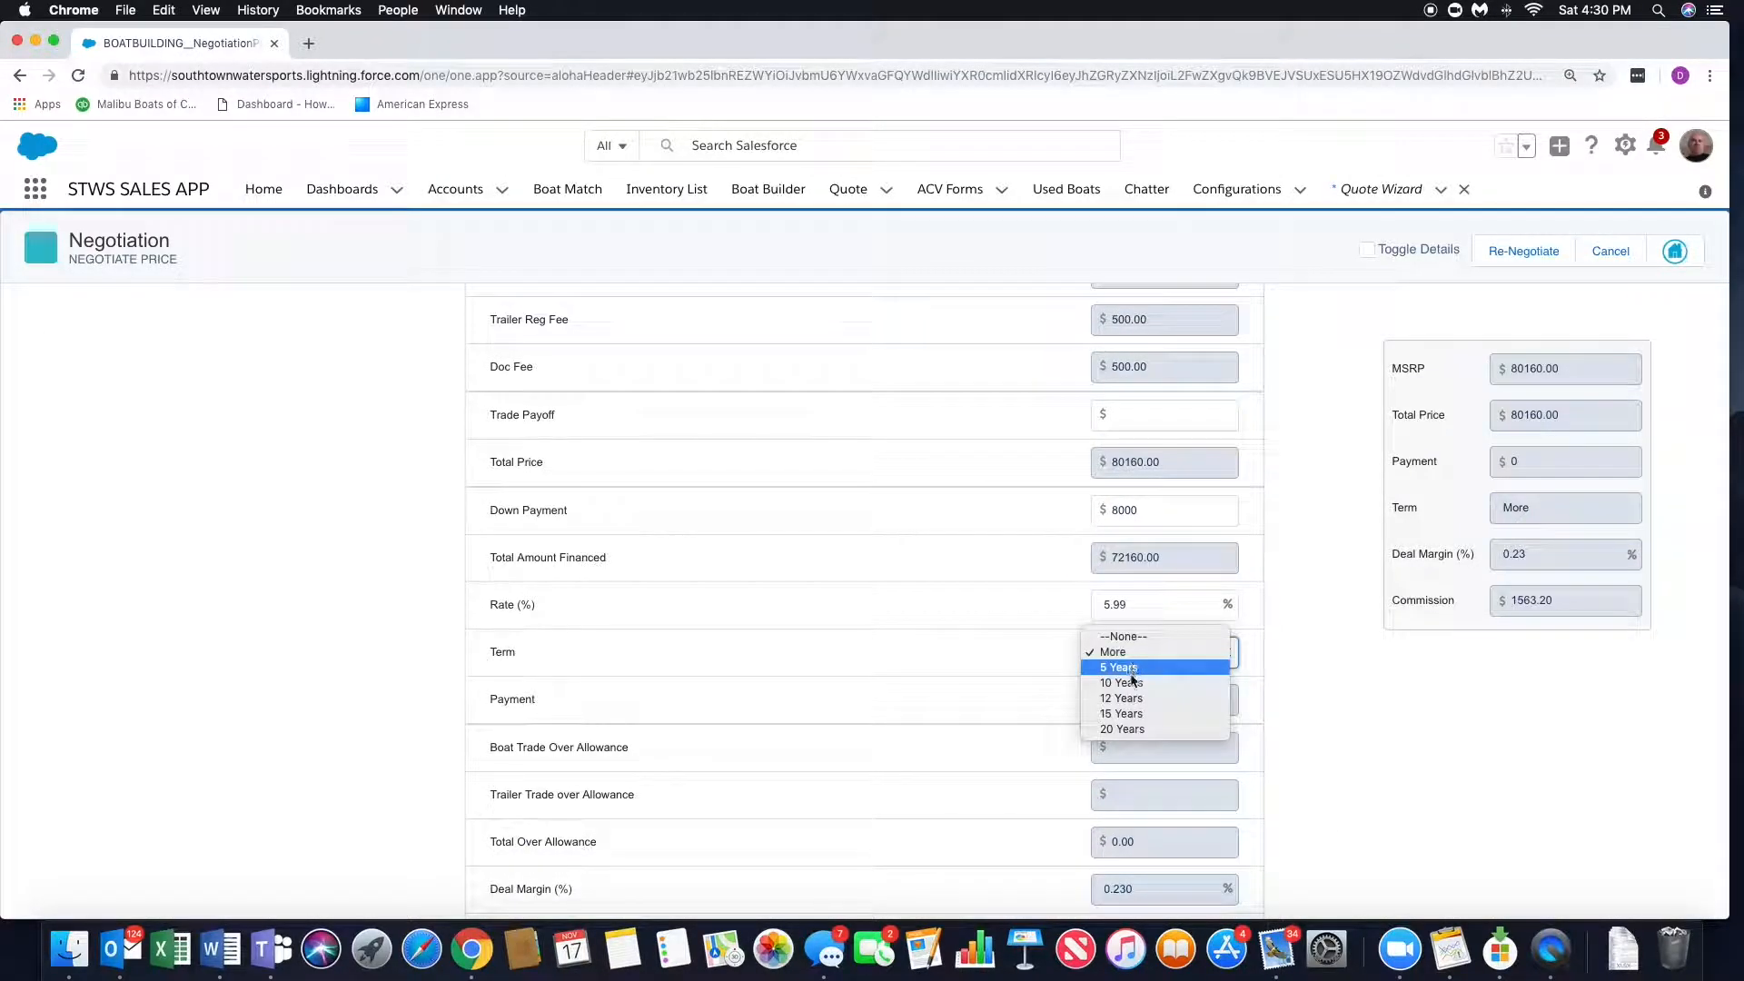
click(1123, 728)
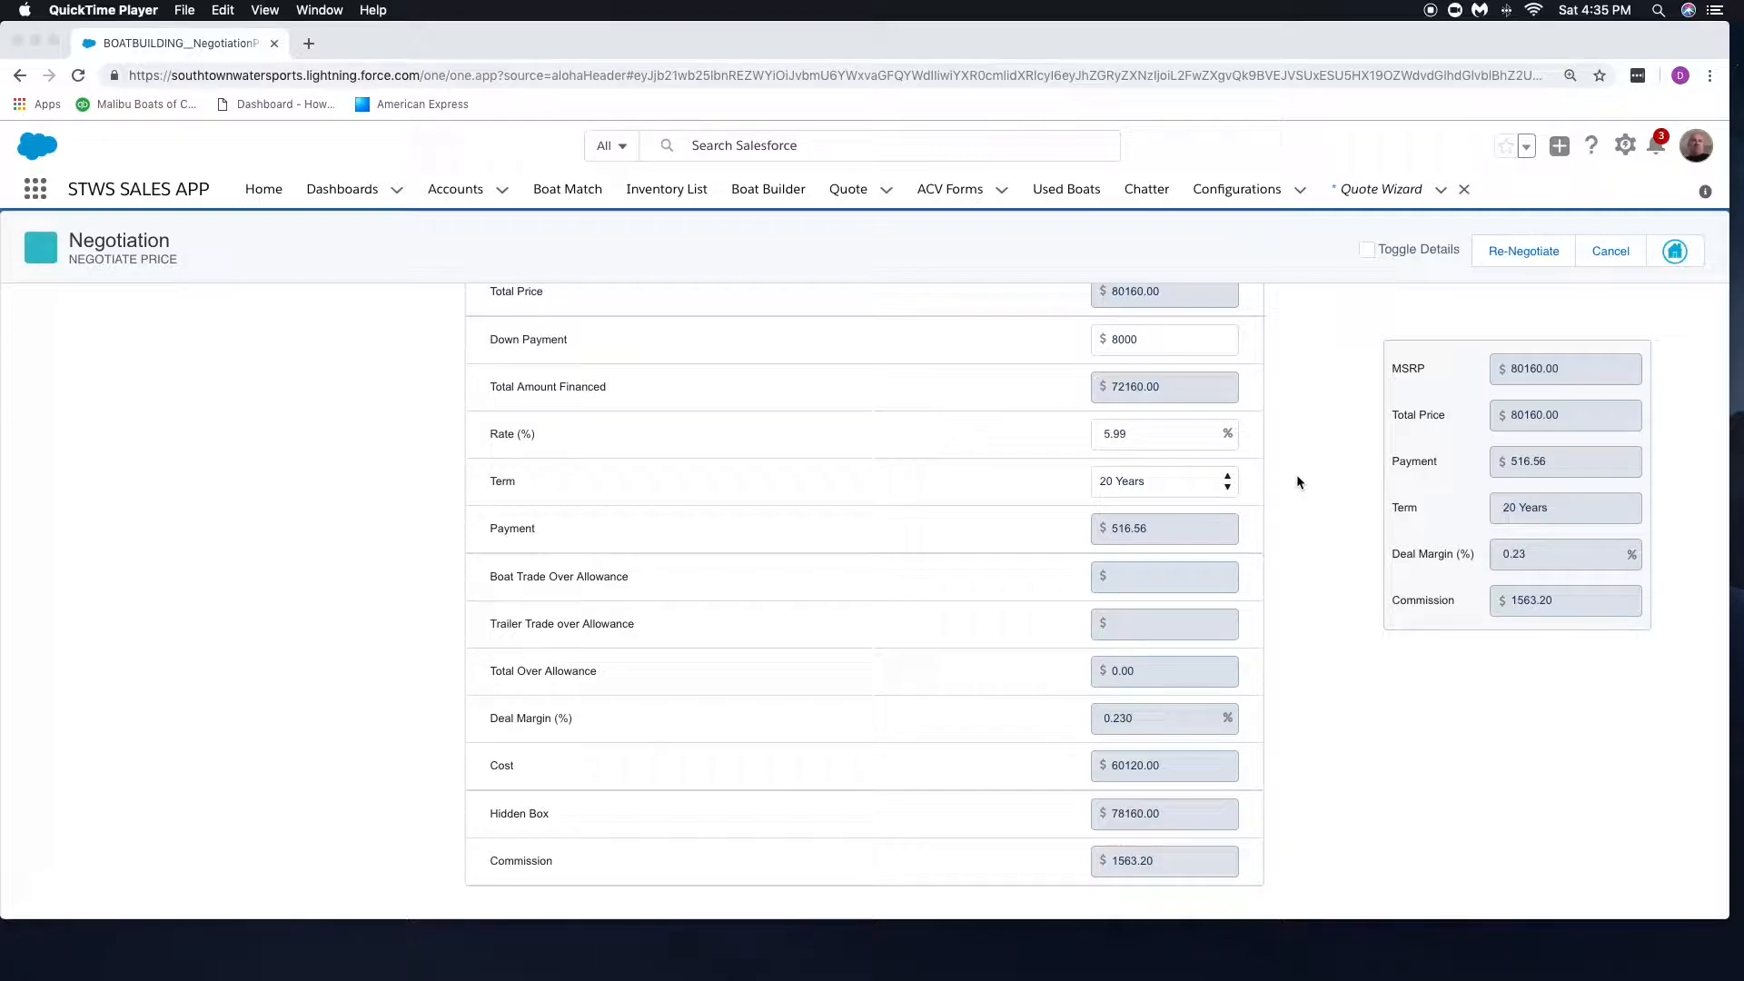
Step: Turn on Toggle Details for the negotiation and submit the negotiated figures with Re-Negotiate
click(1366, 250)
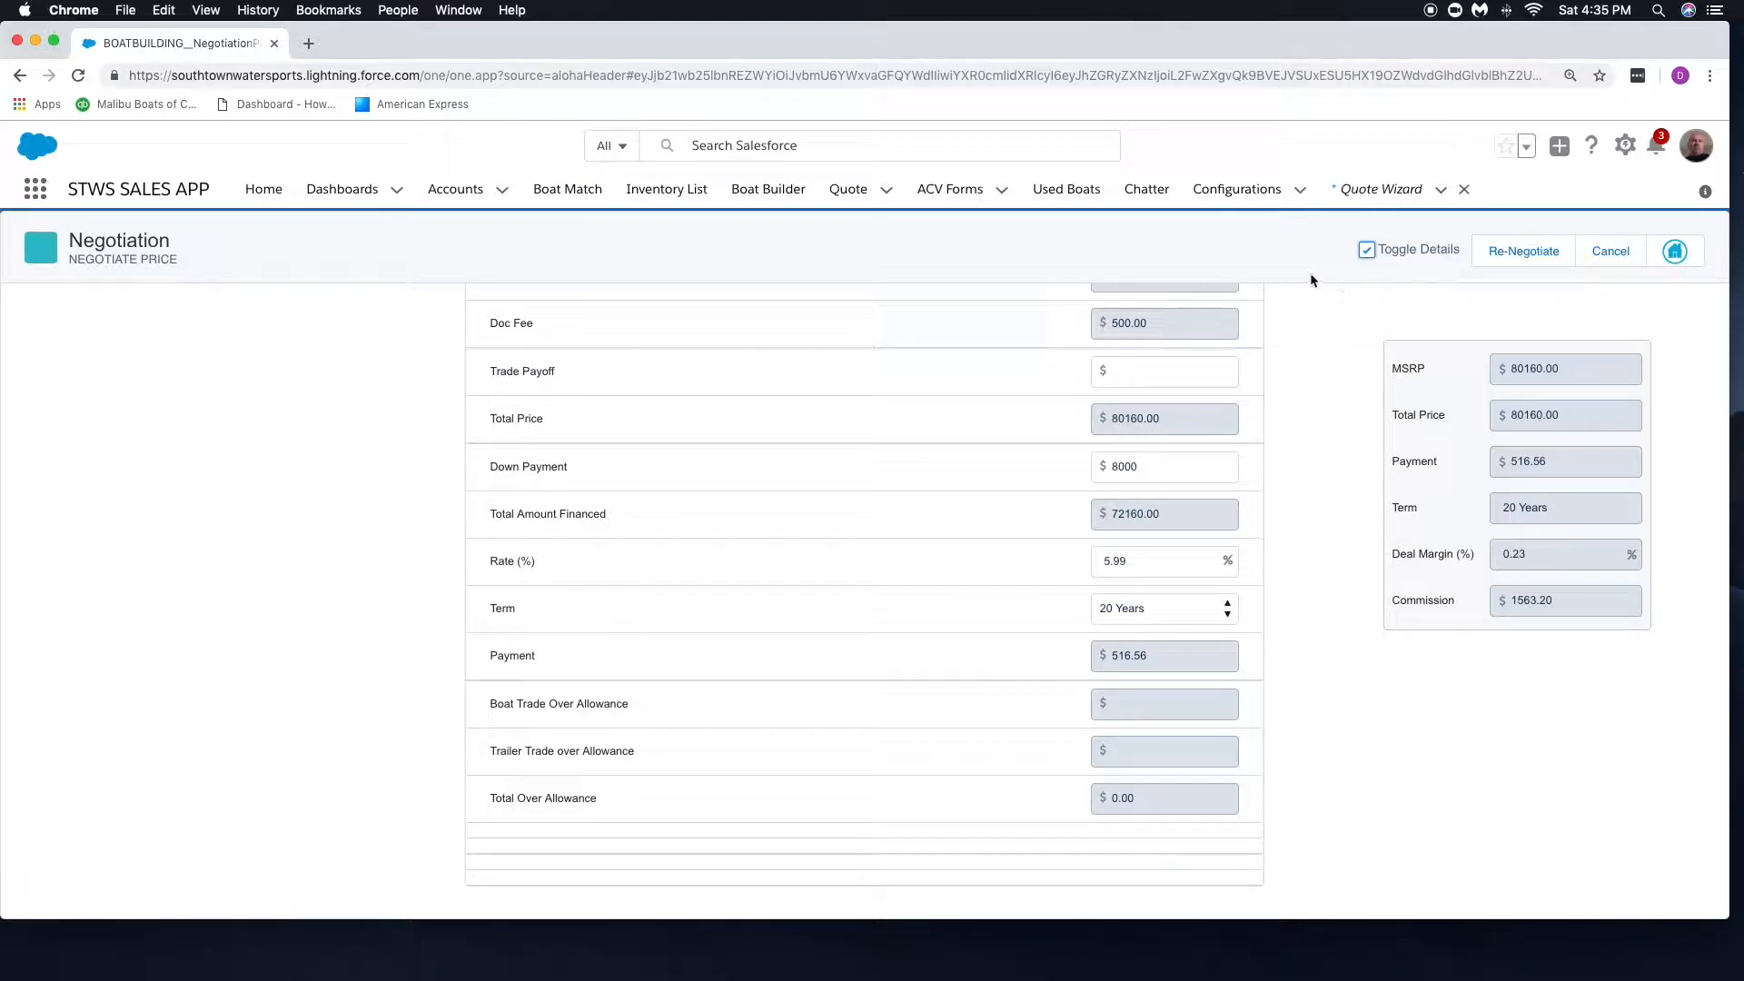
click(1518, 258)
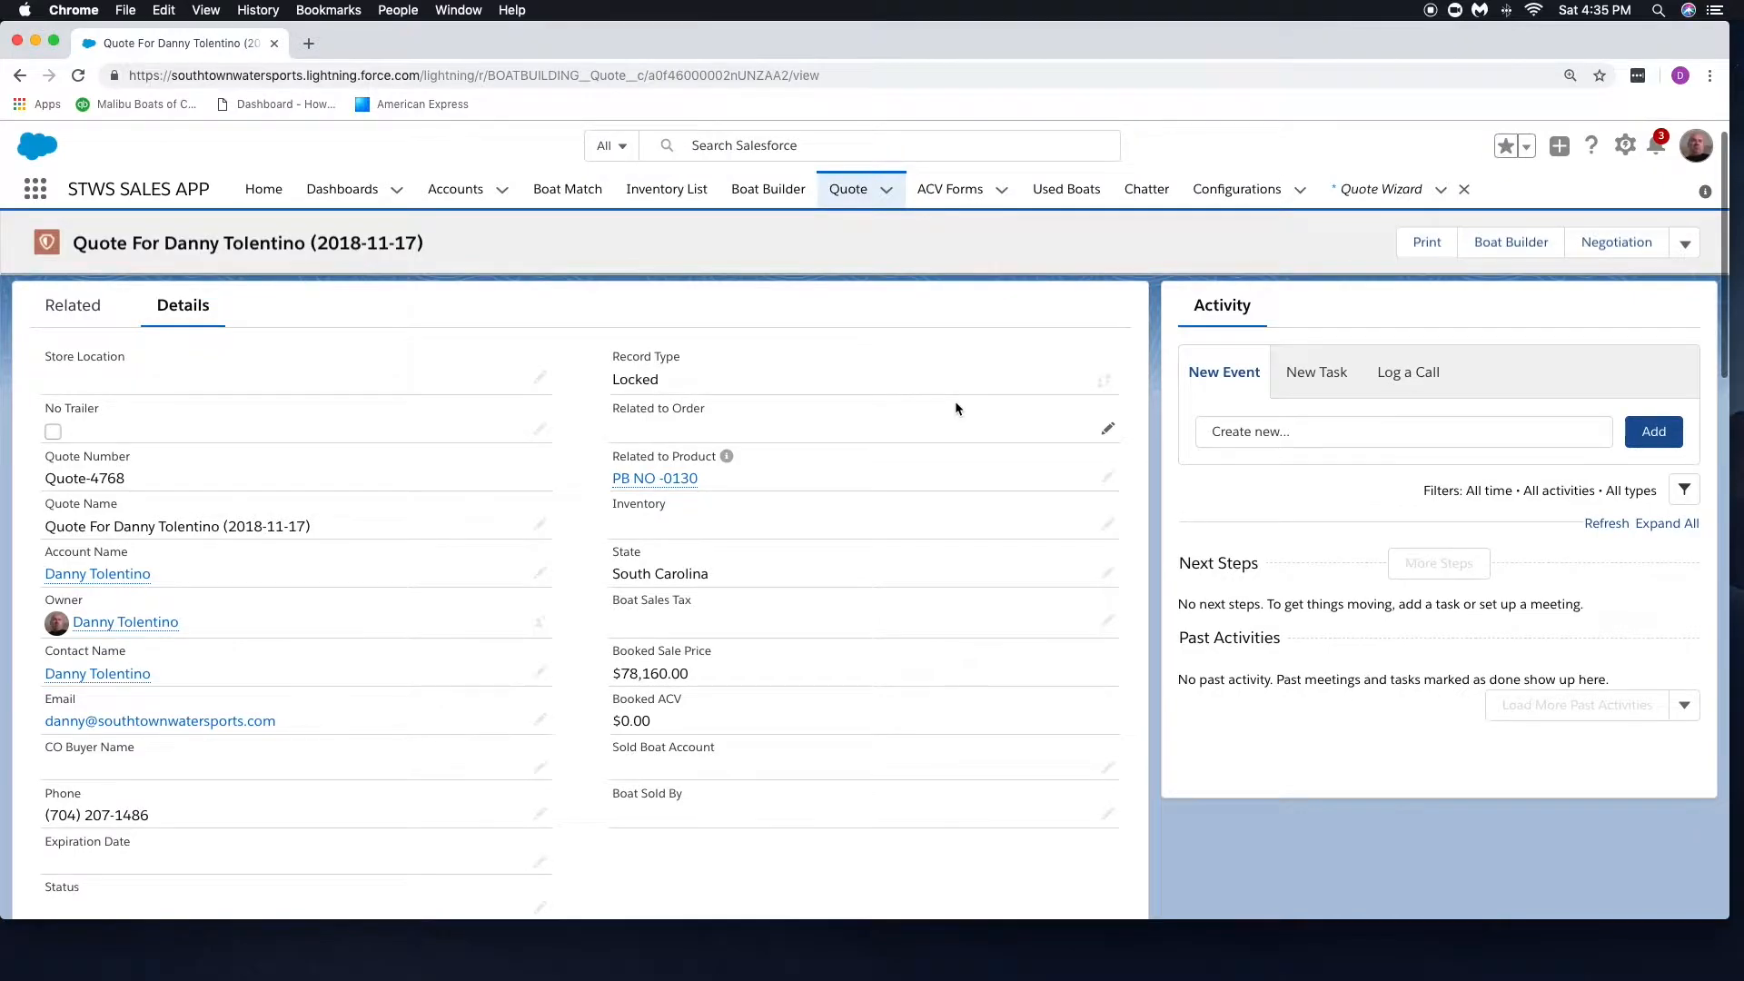
Step: Look over the re-negotiated quote's details and its list of additional actions without choosing one
scroll(954, 407, down, 1)
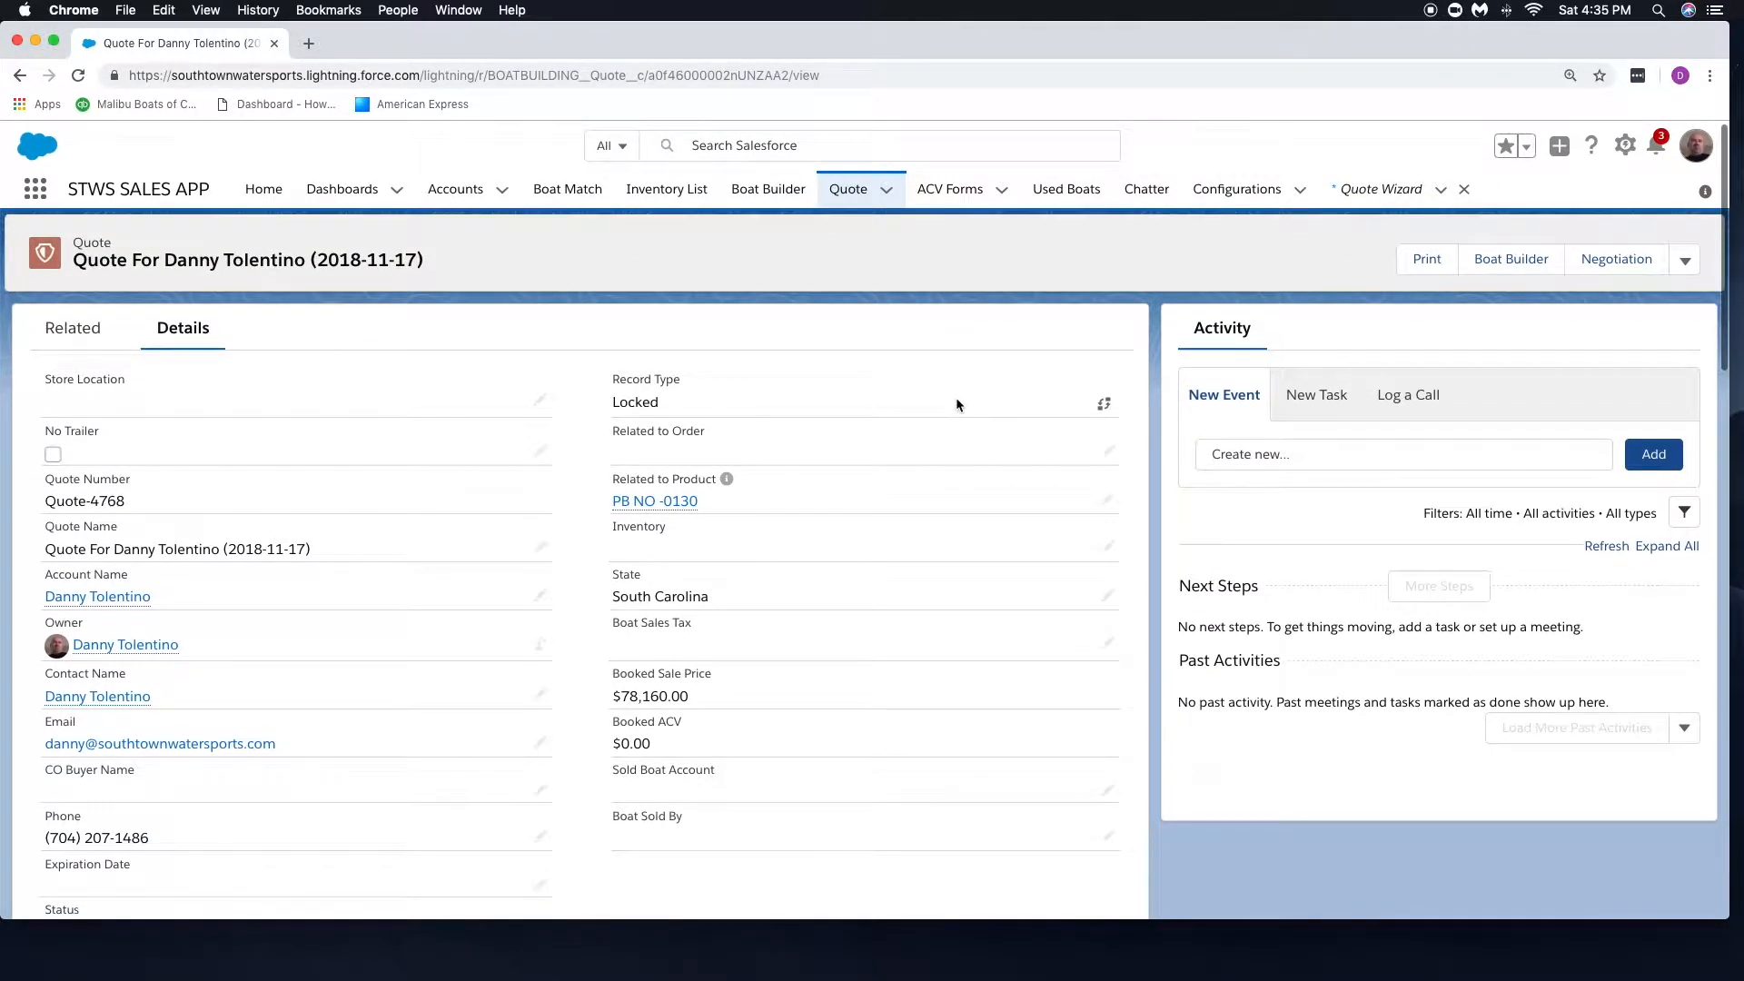
scroll(955, 405, down, 1)
scroll(954, 405, up, 1)
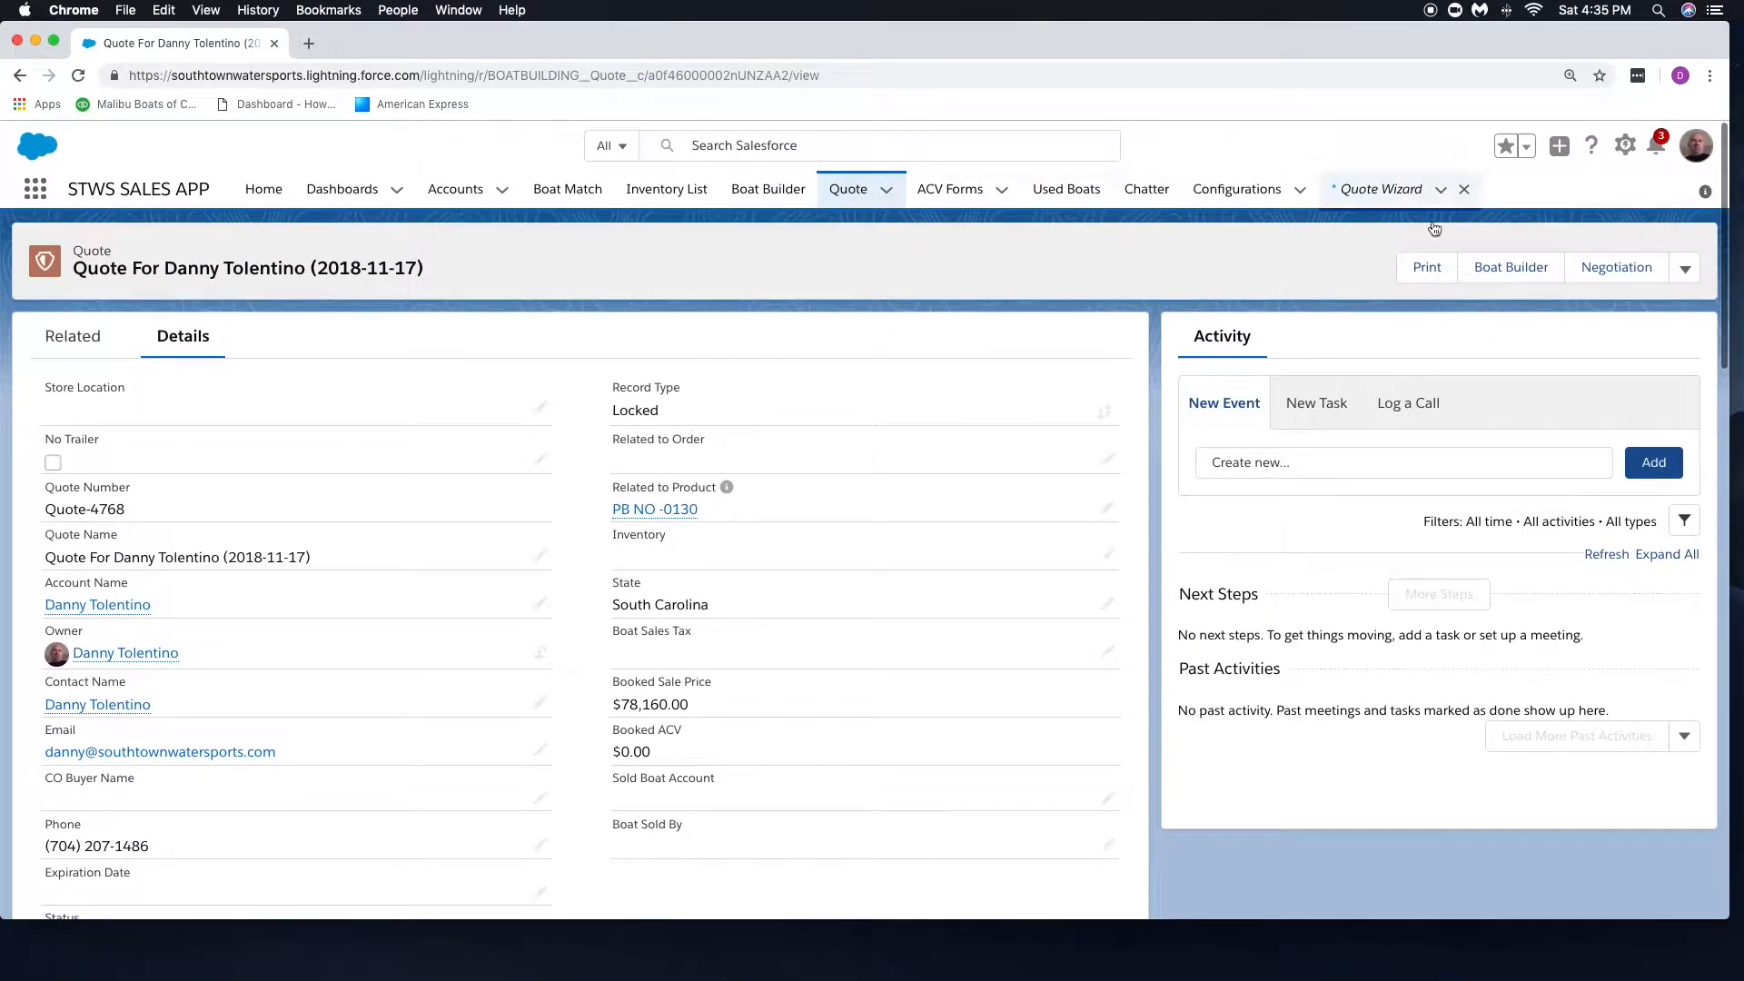
click(1687, 268)
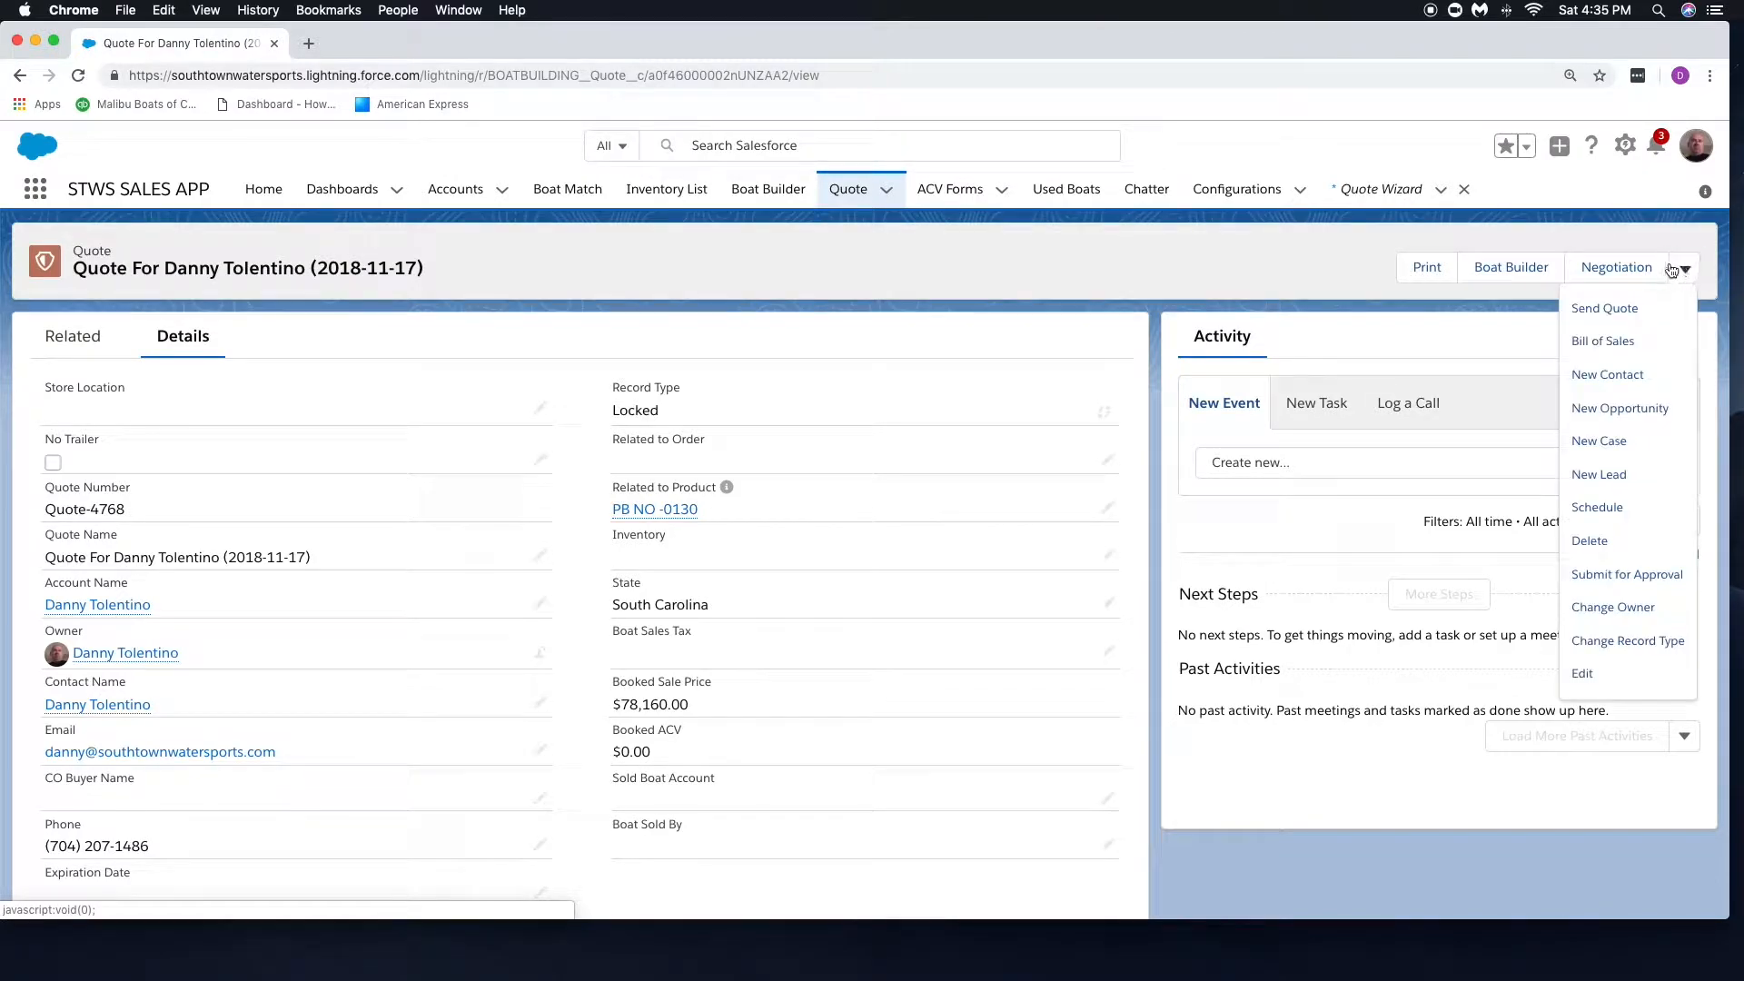
click(1212, 269)
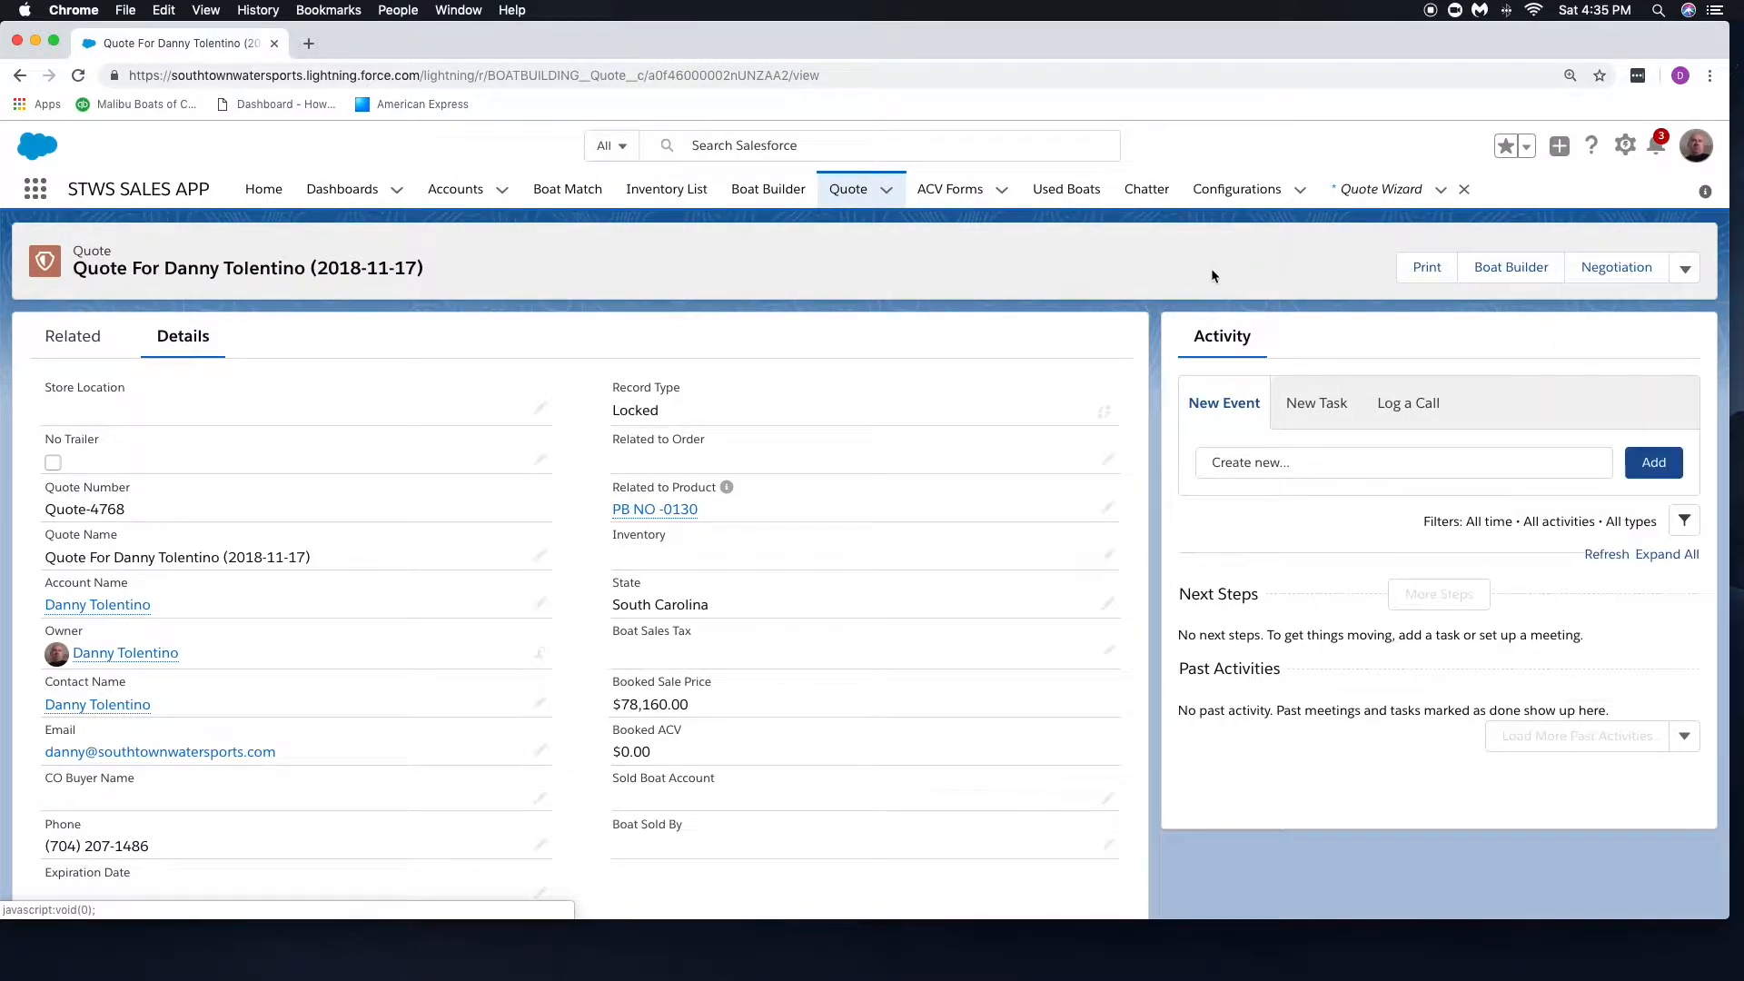
Step: Set the quote's Status to Approved and save the record
scroll(964, 396, down, 1)
scroll(956, 401, down, 4)
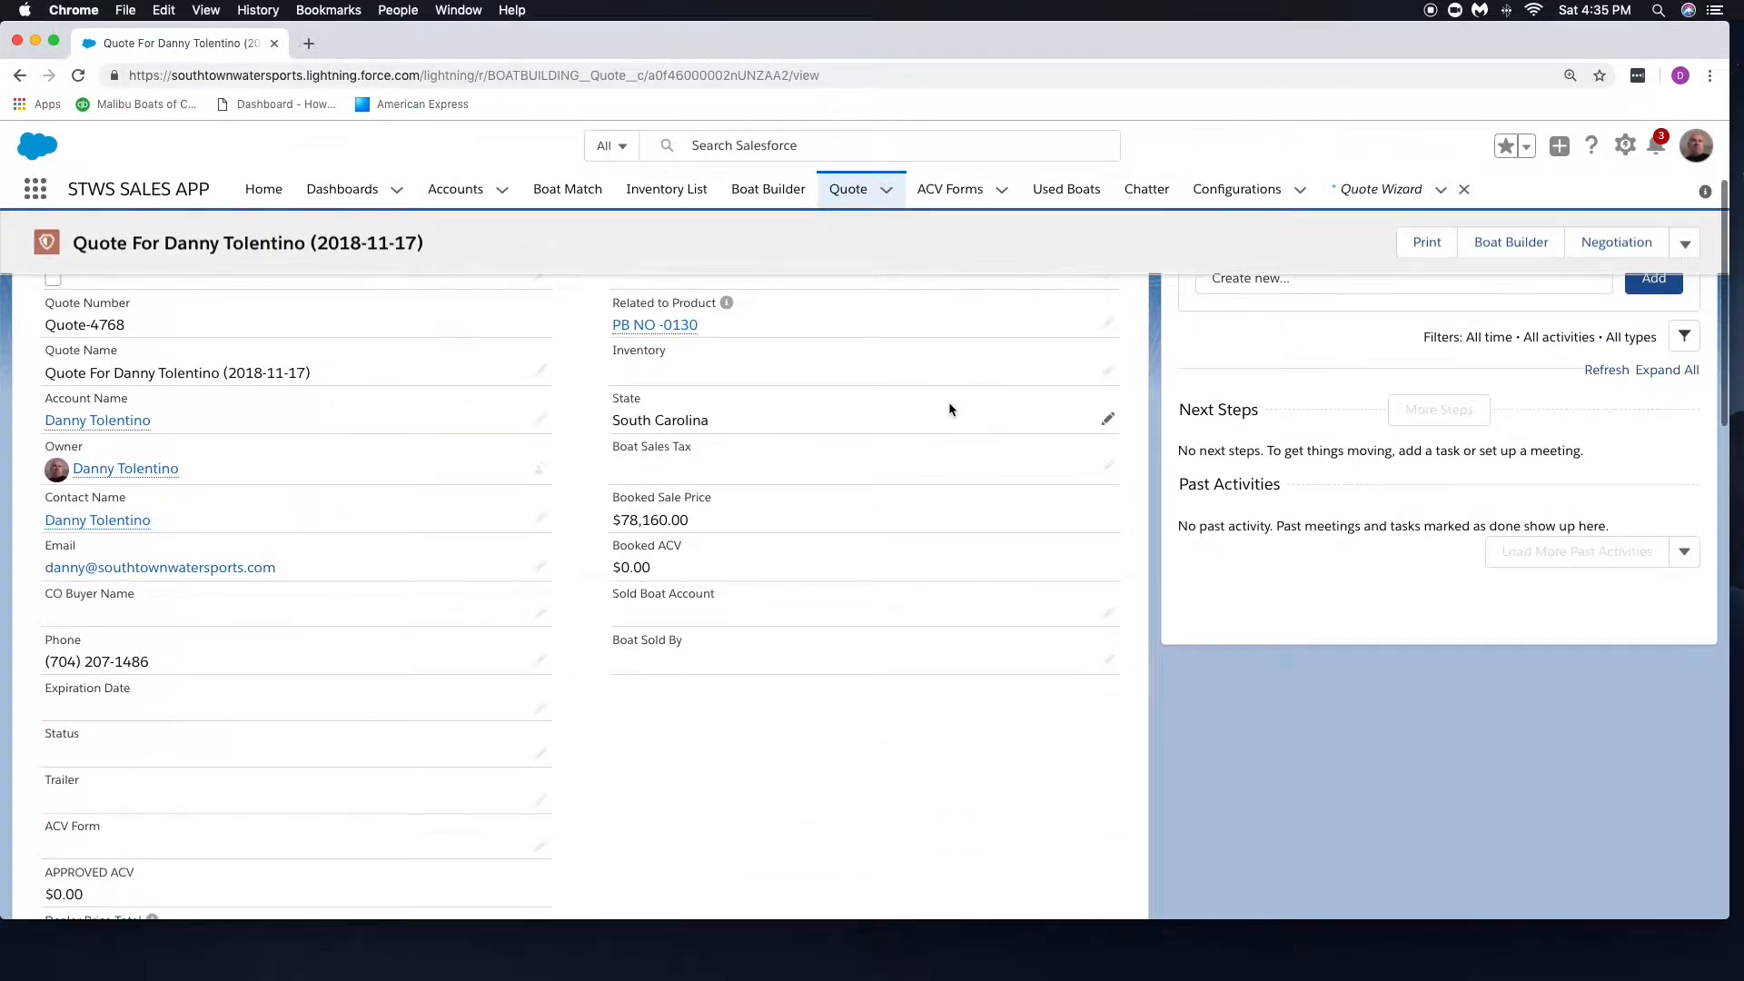
click(540, 741)
scroll(366, 632, down, 3)
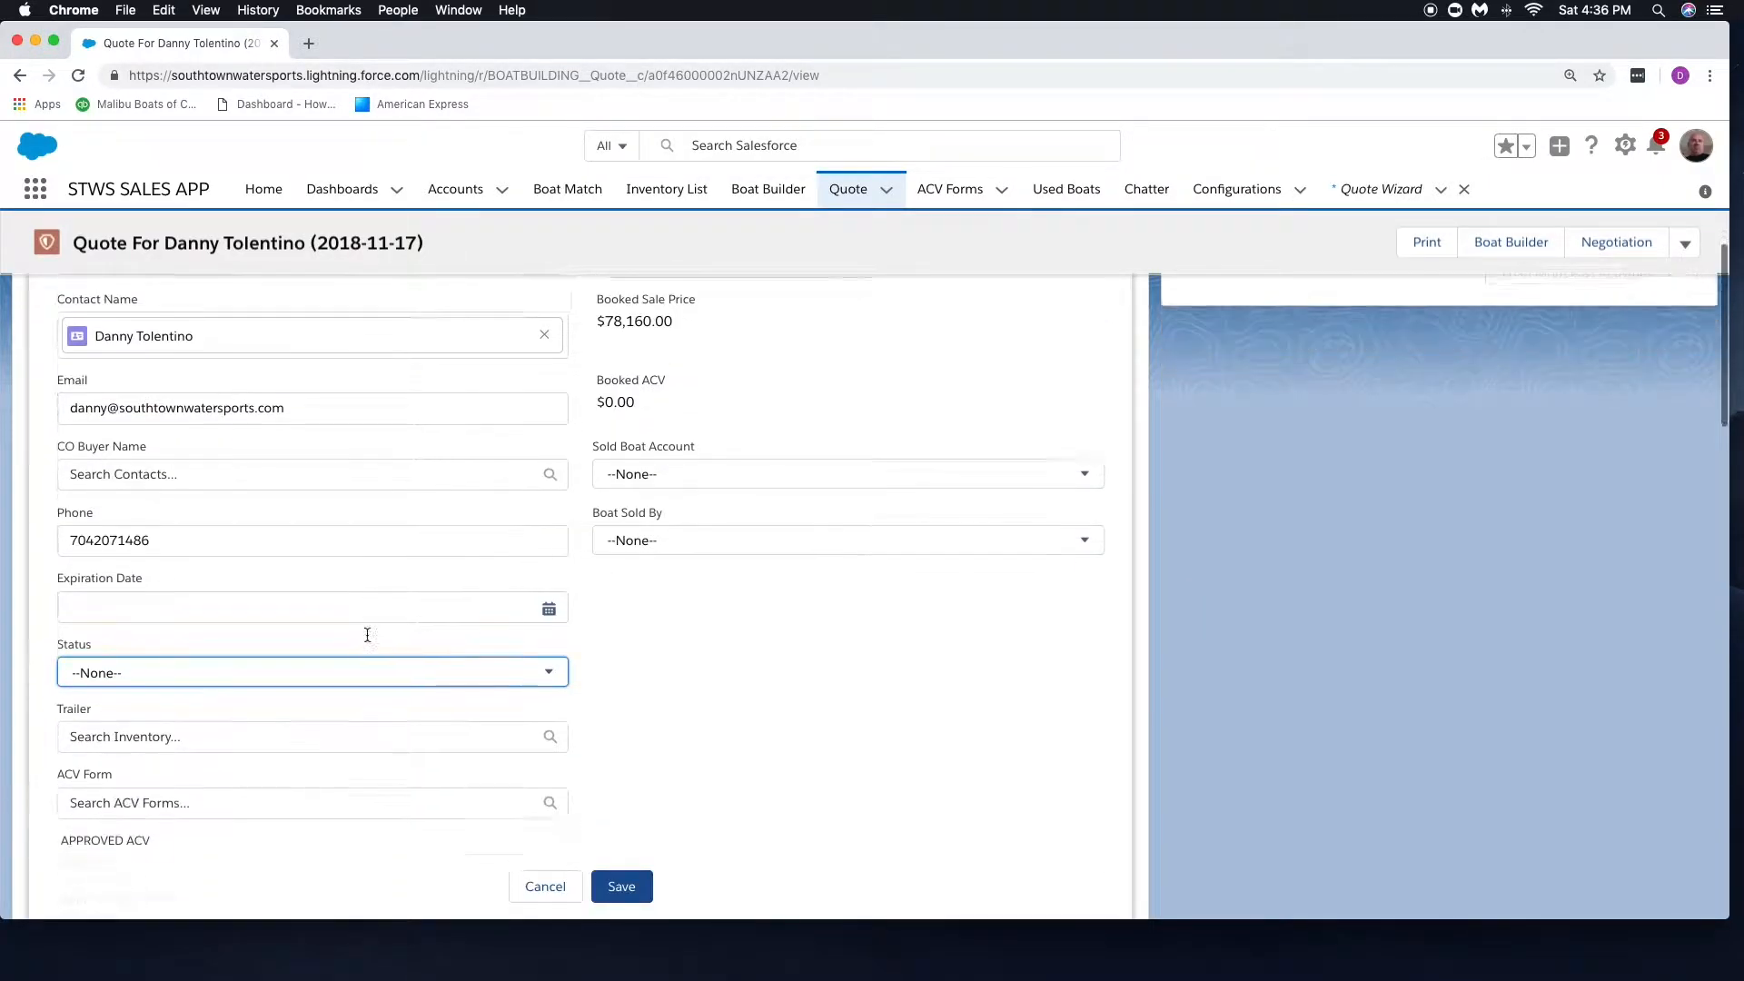
click(243, 607)
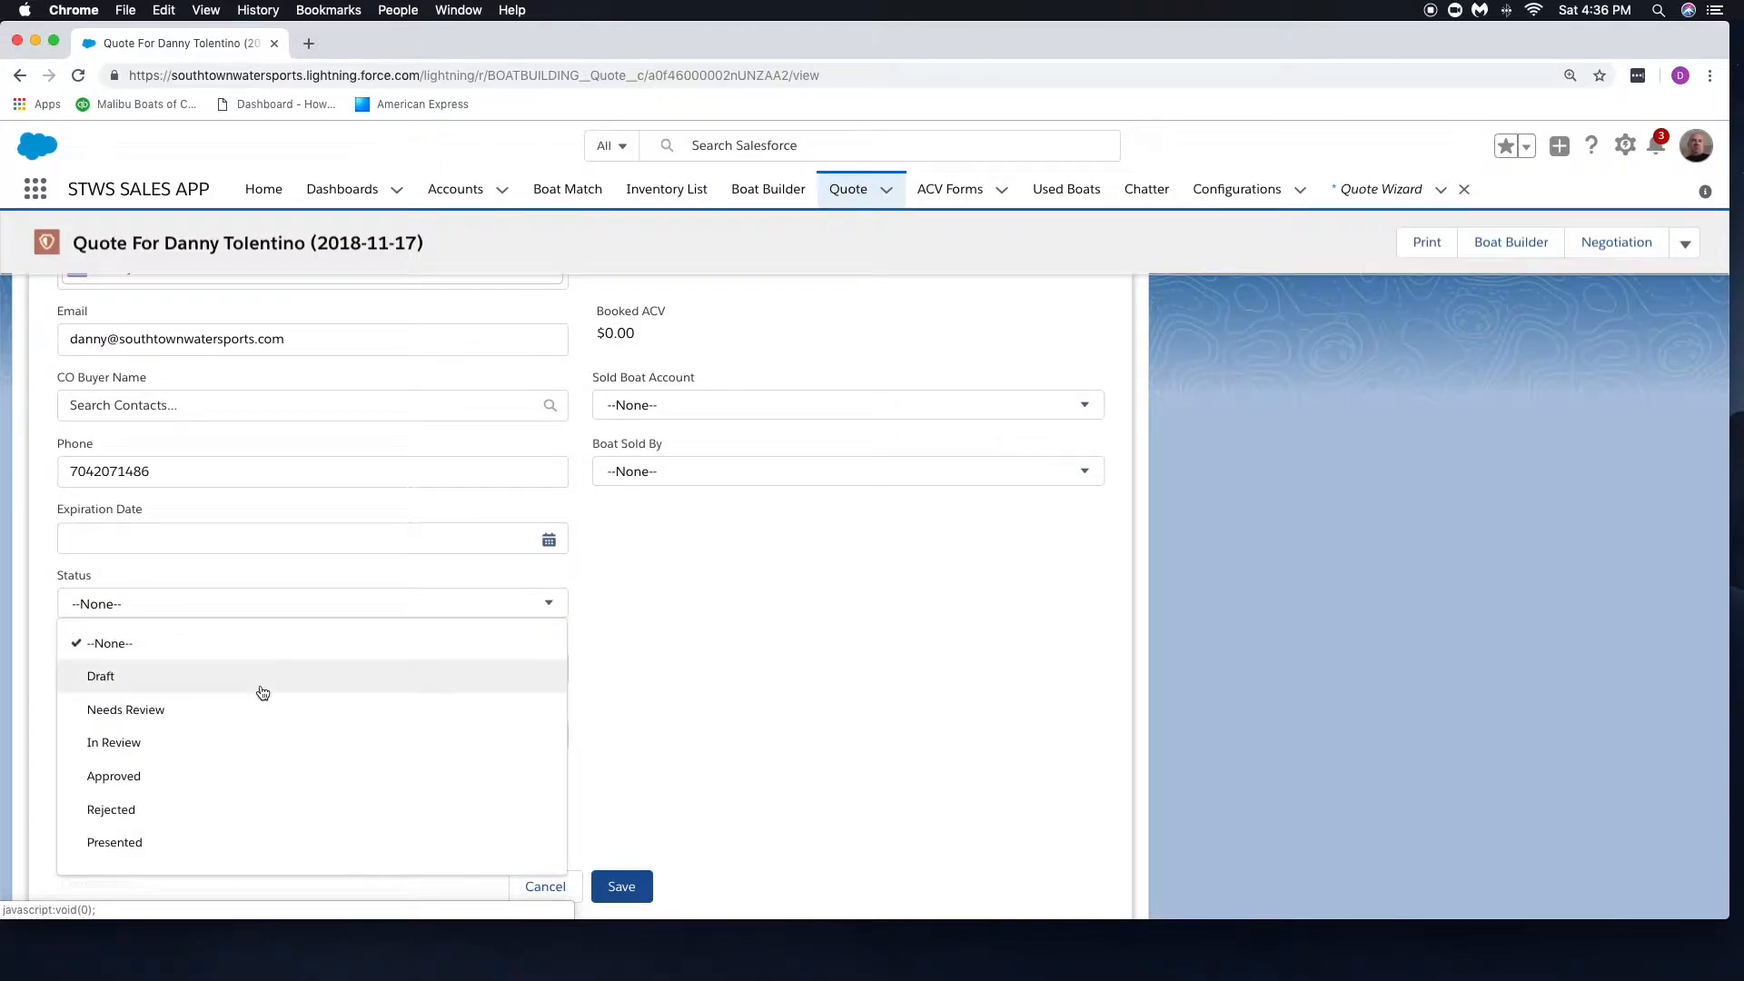
scroll(269, 701, down, 1)
scroll(275, 704, down, 1)
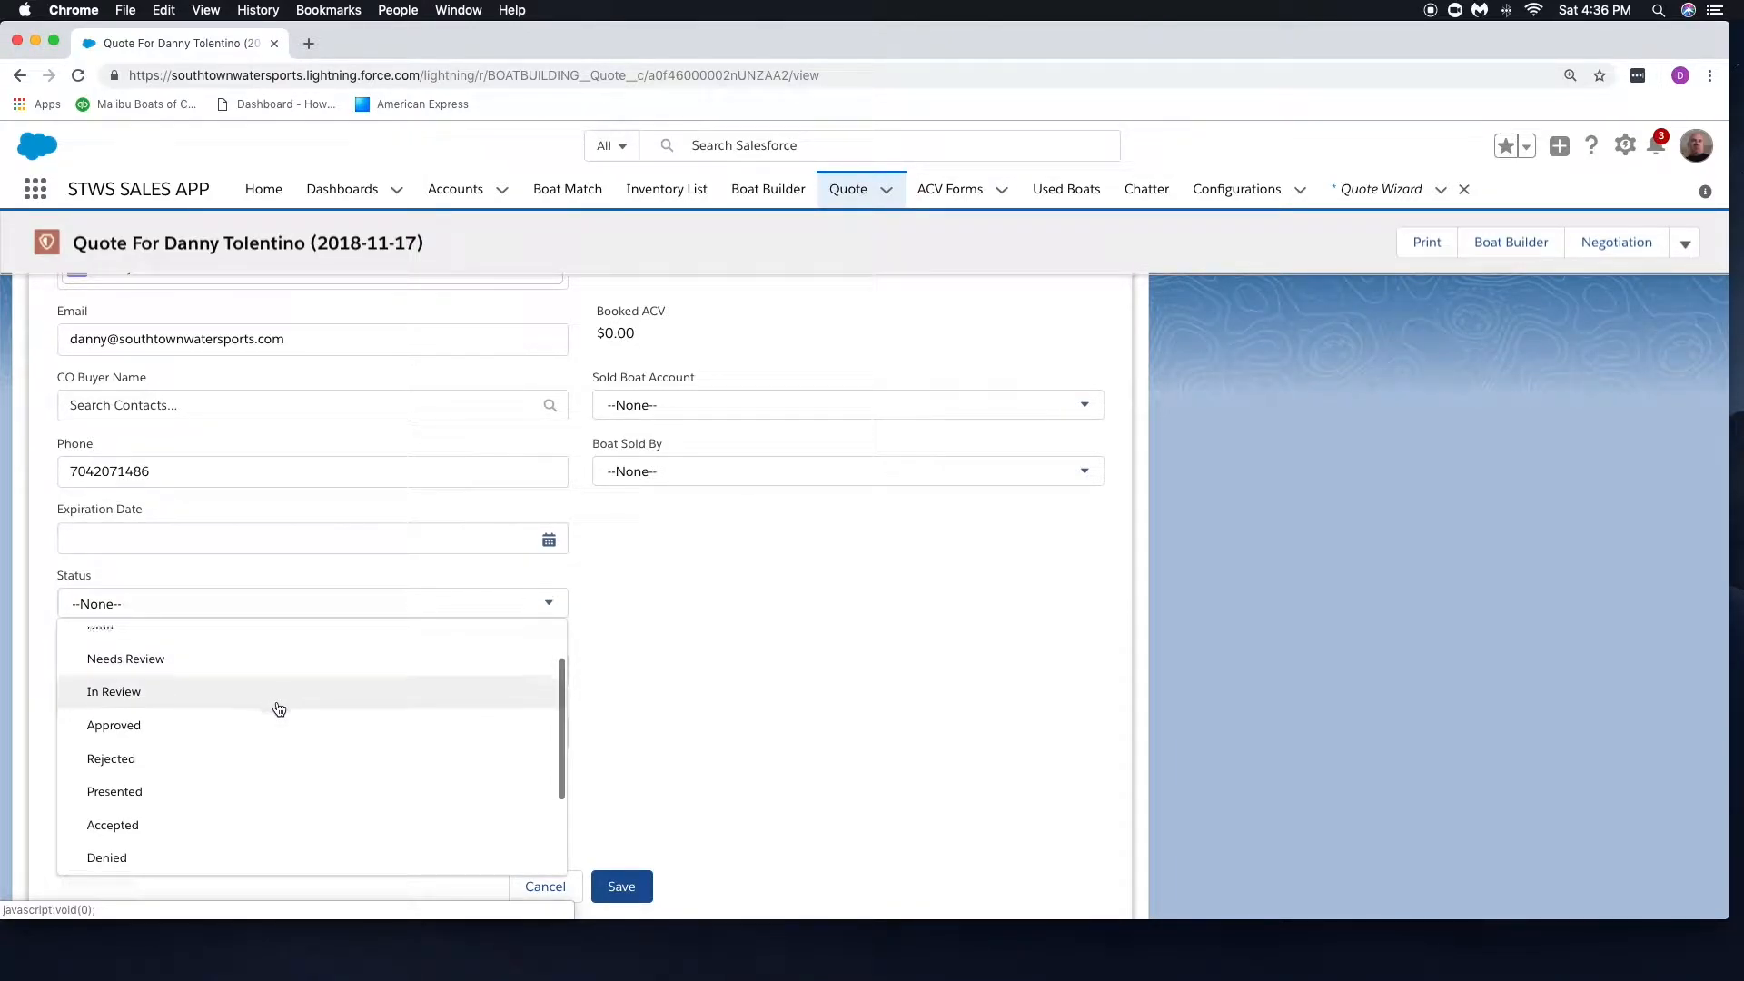
click(192, 727)
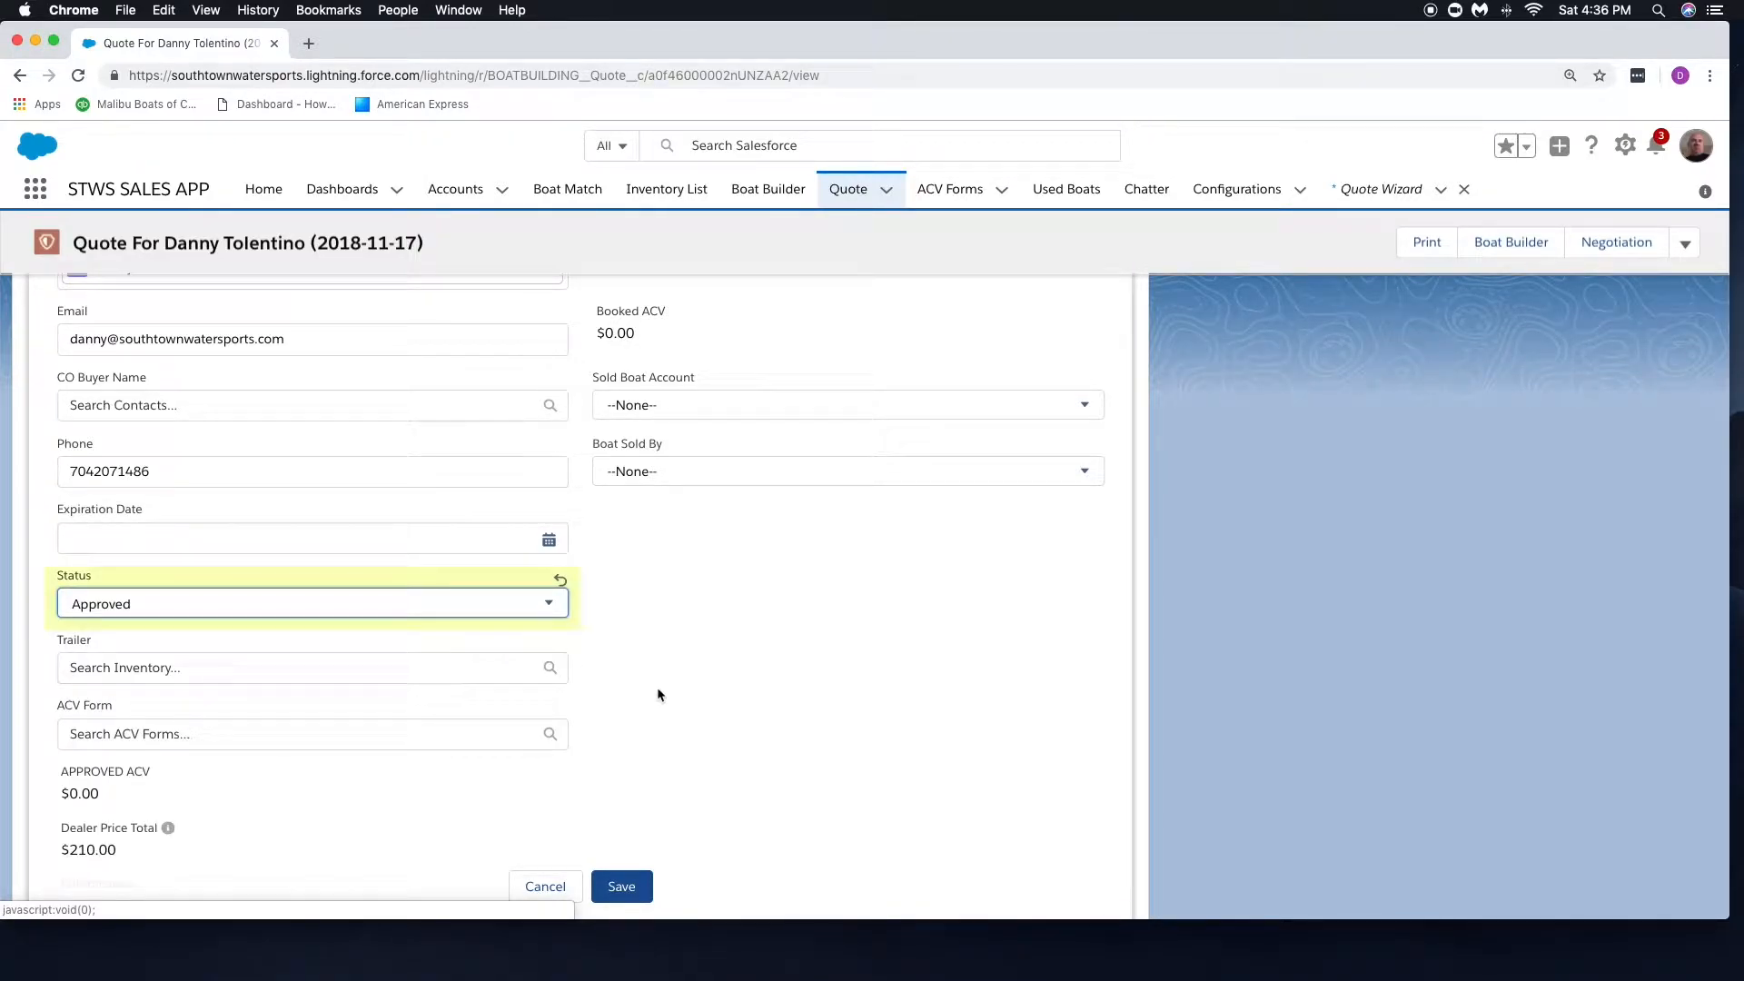
click(633, 886)
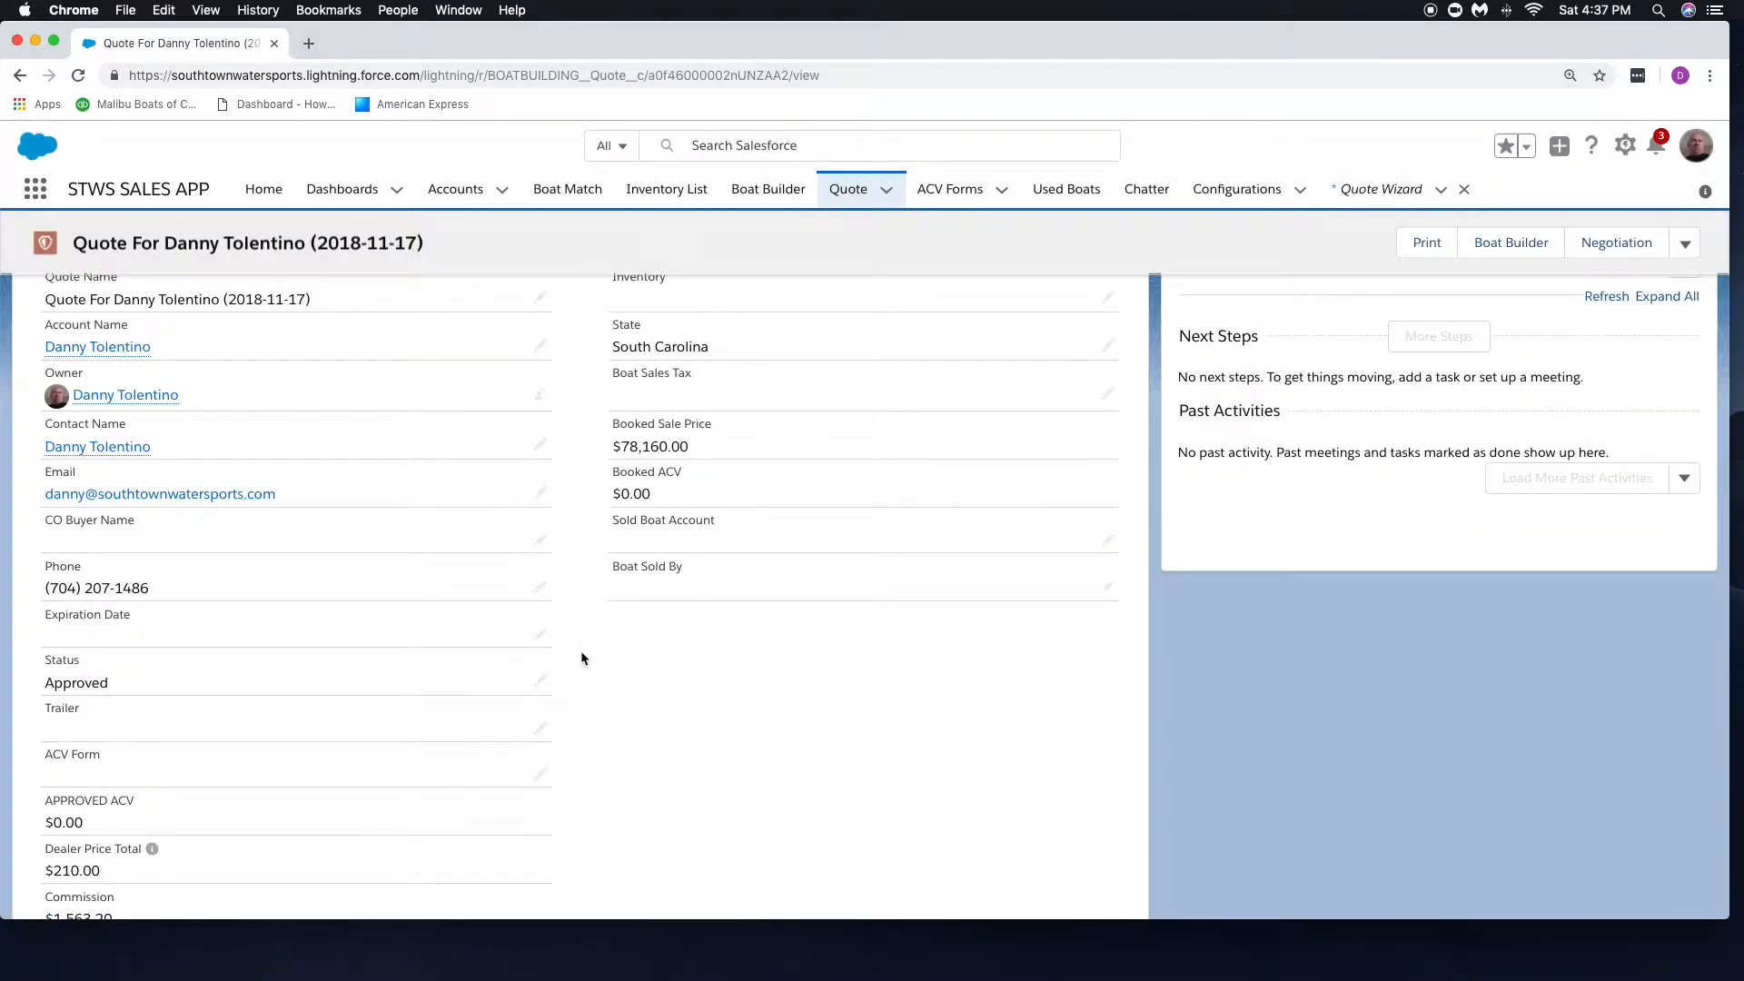
Step: Set the quote's Status to Final and save the record
scroll(584, 659, down, 1)
scroll(584, 658, up, 1)
scroll(581, 653, up, 1)
scroll(582, 653, down, 1)
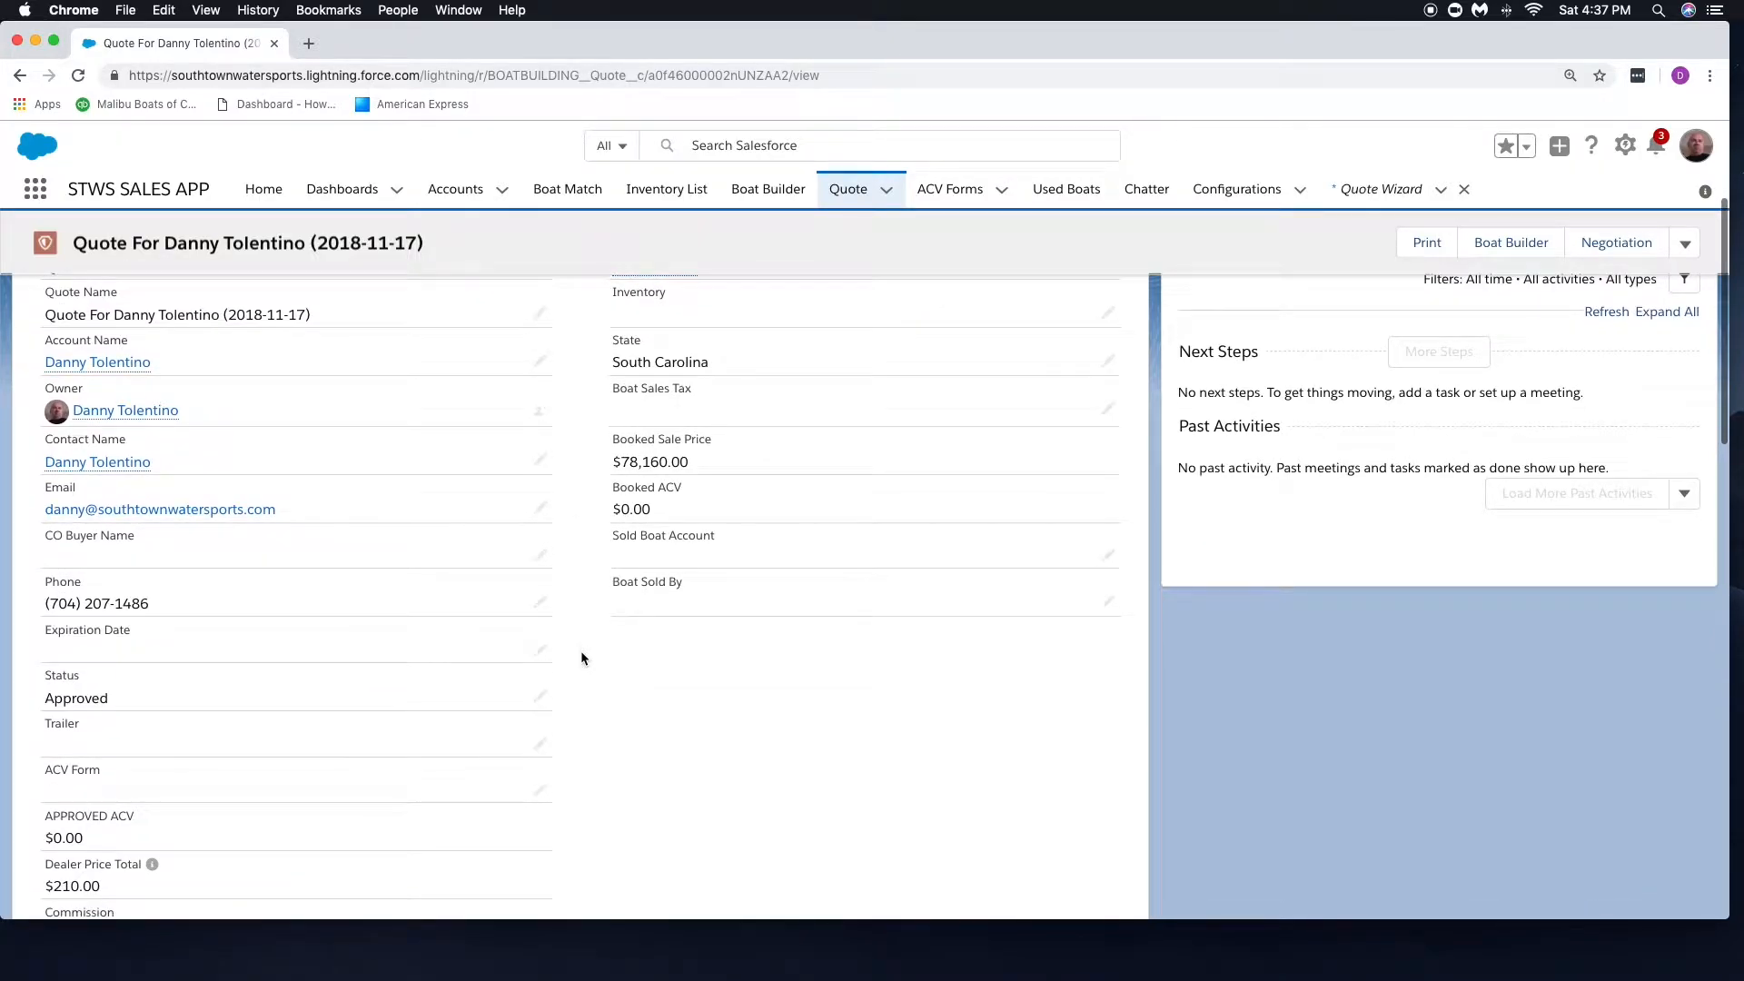
click(534, 699)
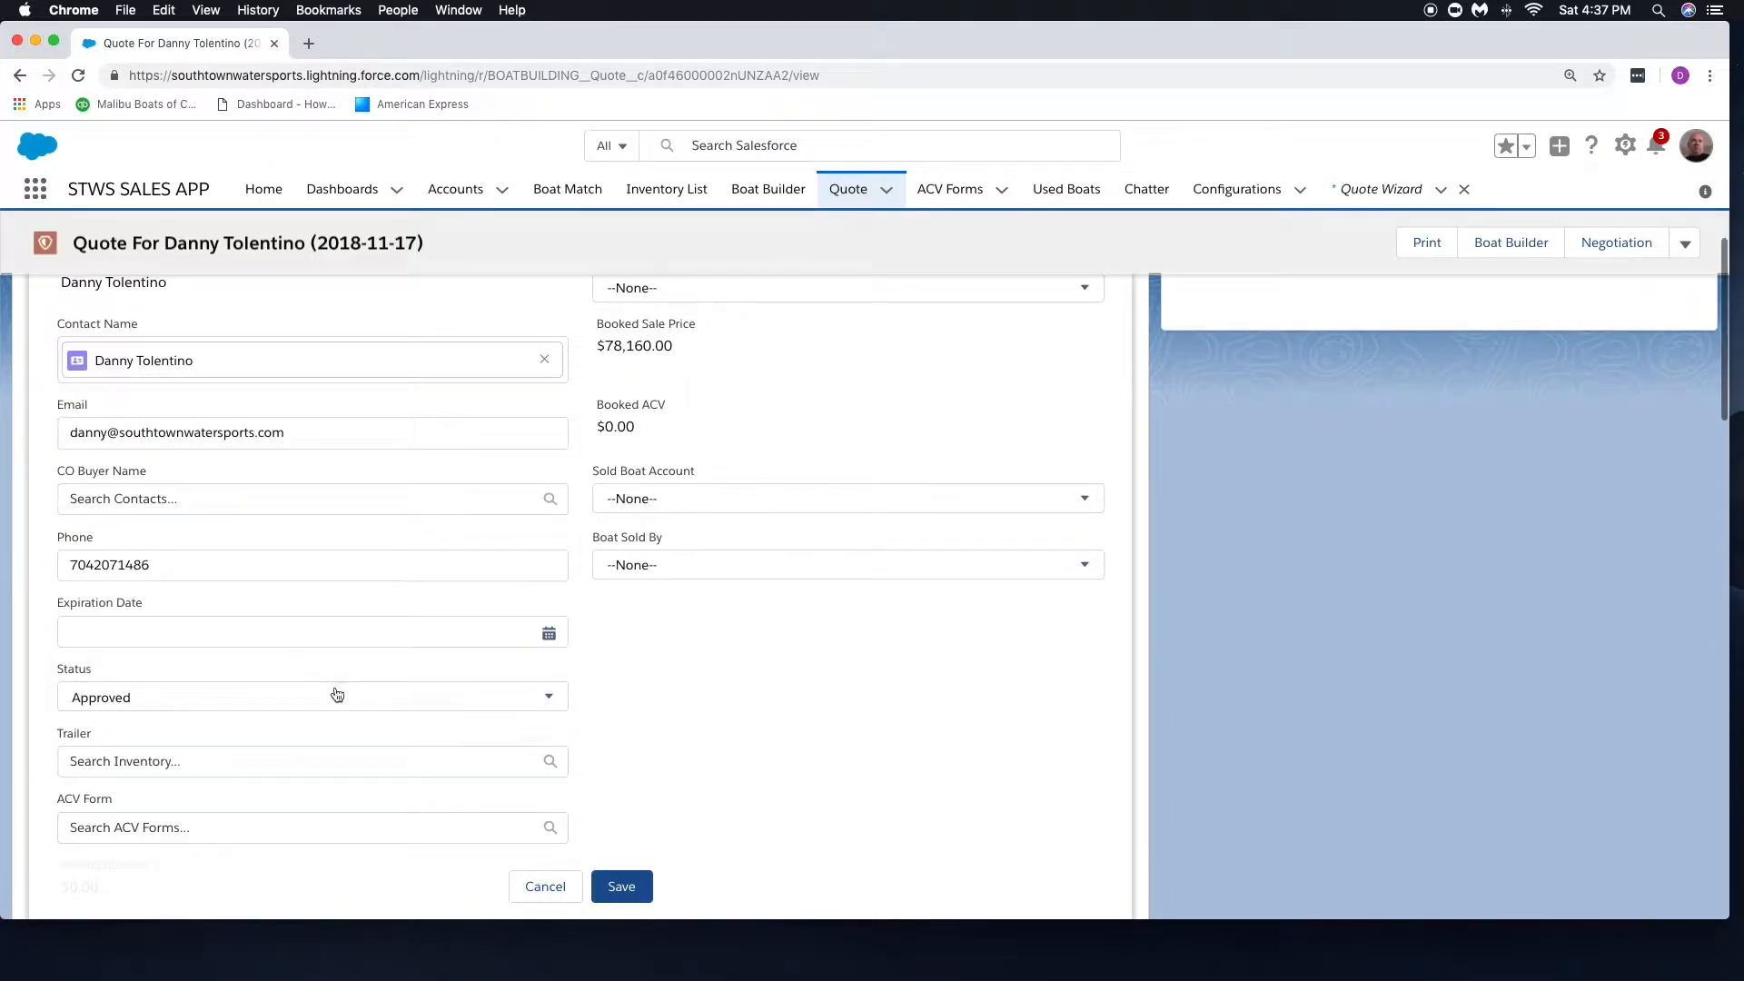
click(337, 695)
scroll(195, 606, down, 3)
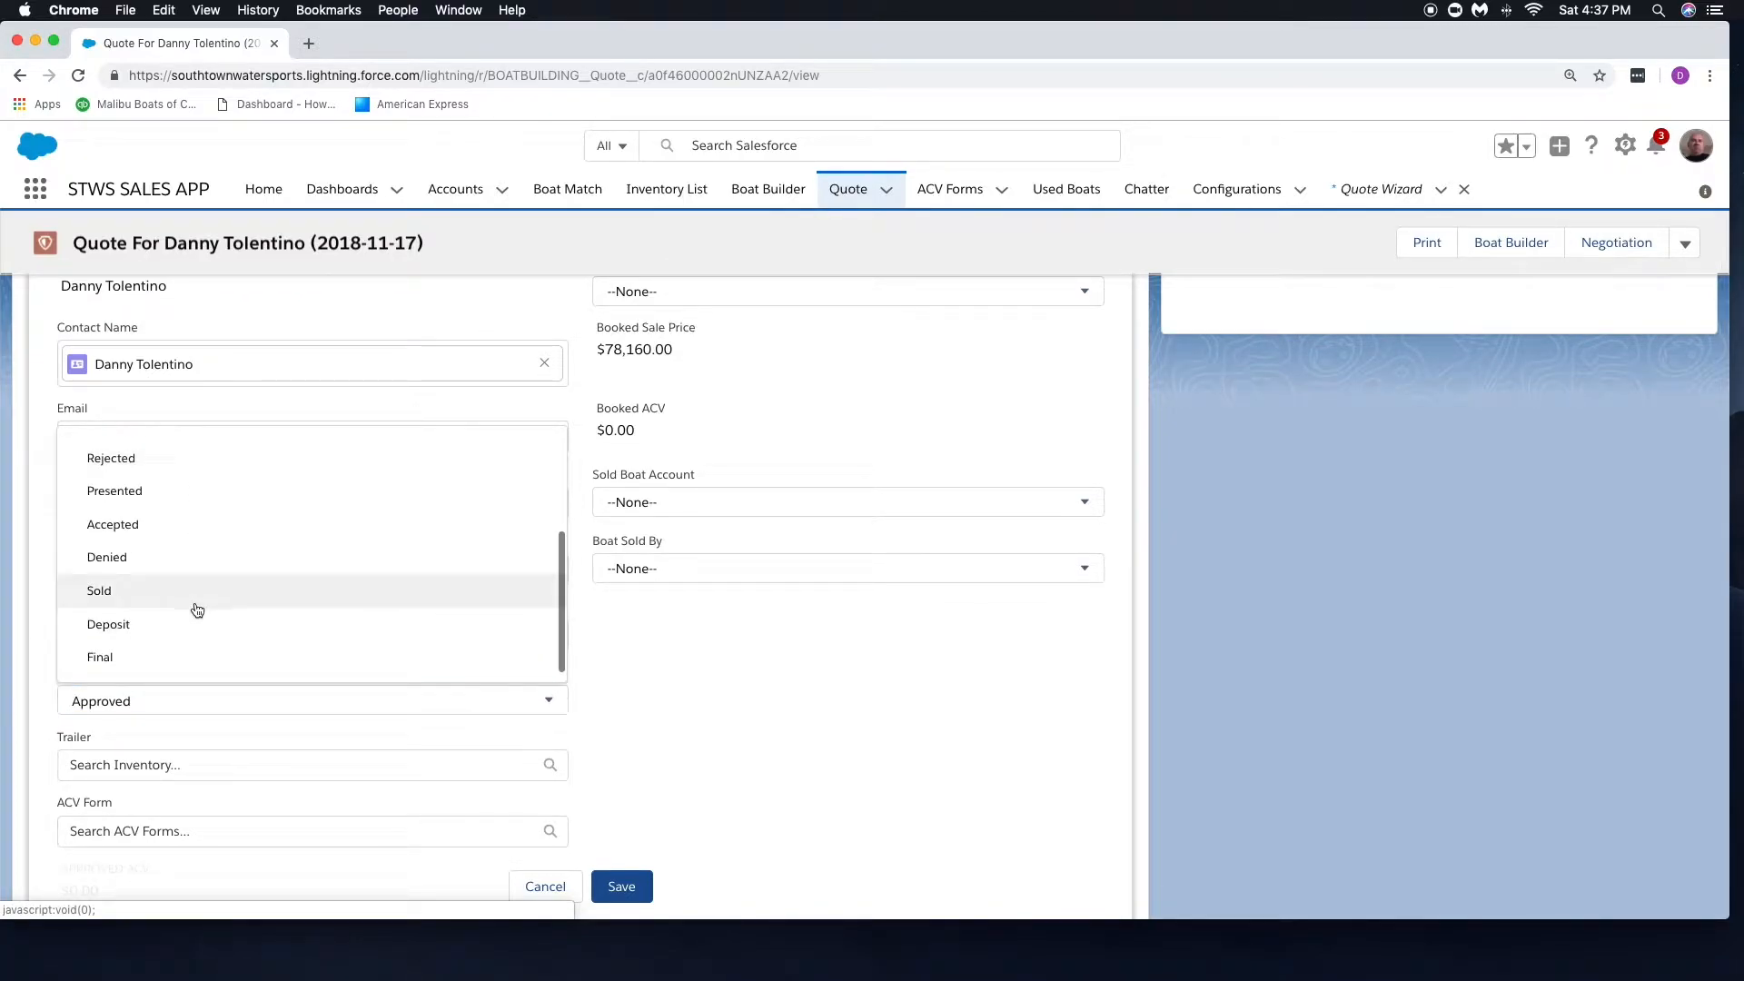
click(148, 659)
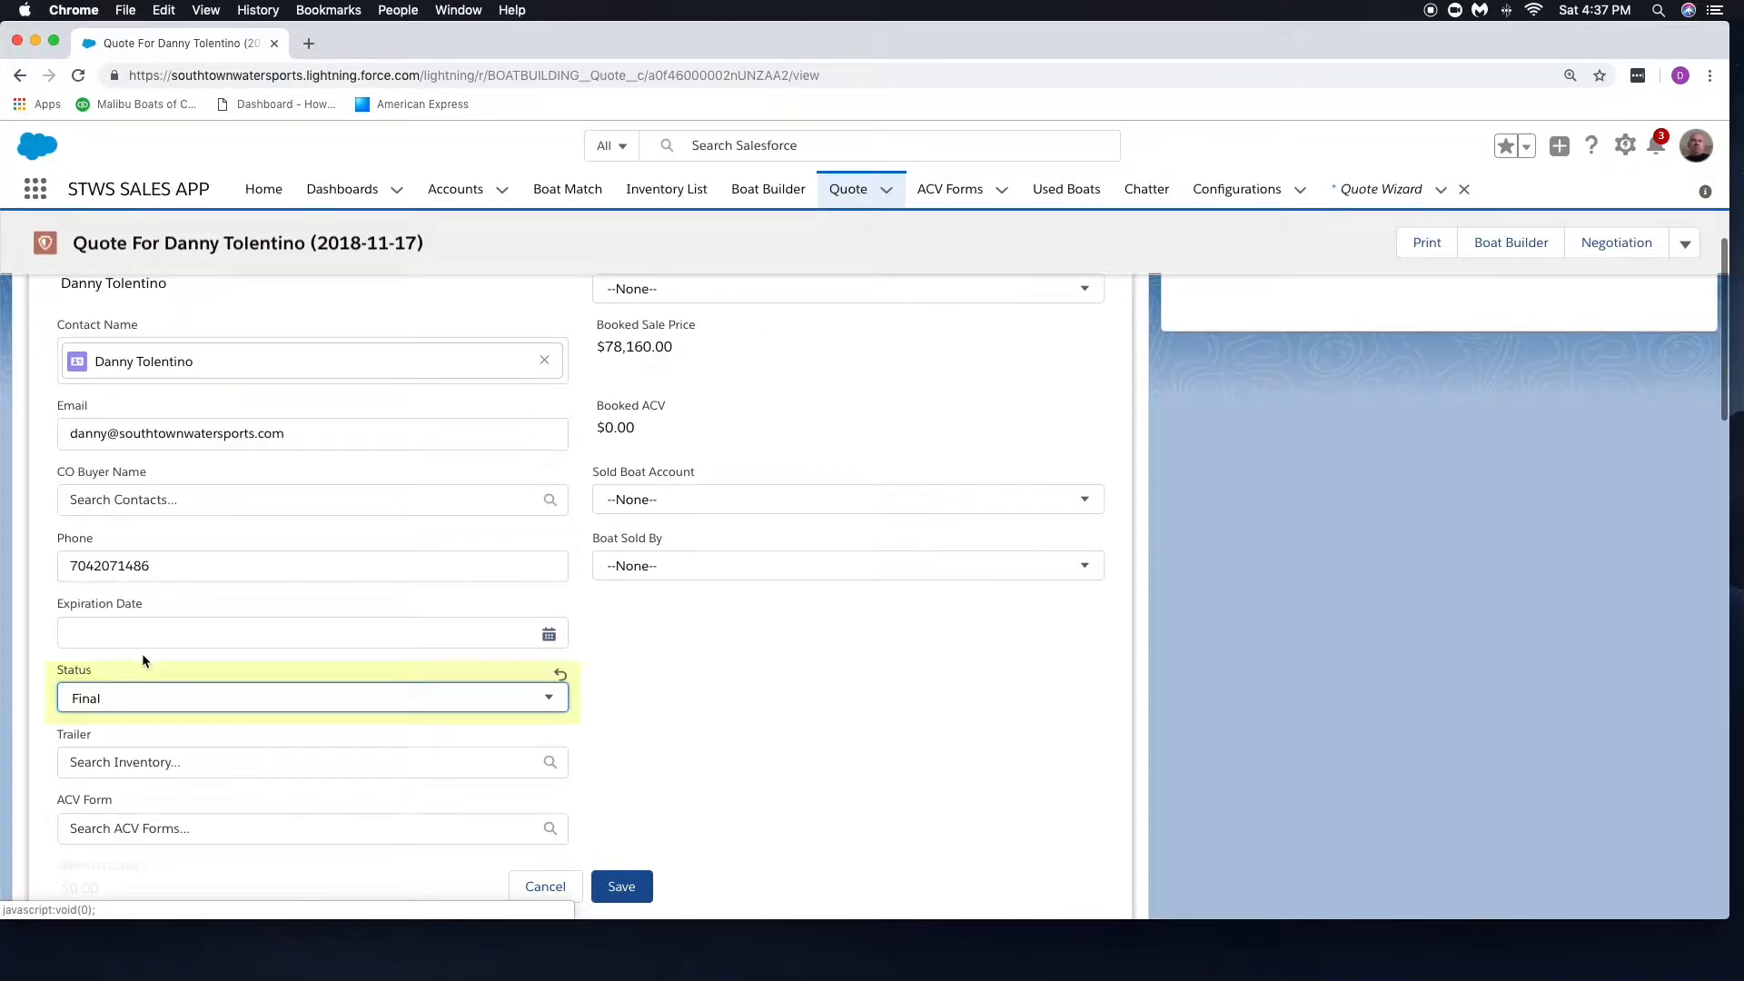
click(595, 665)
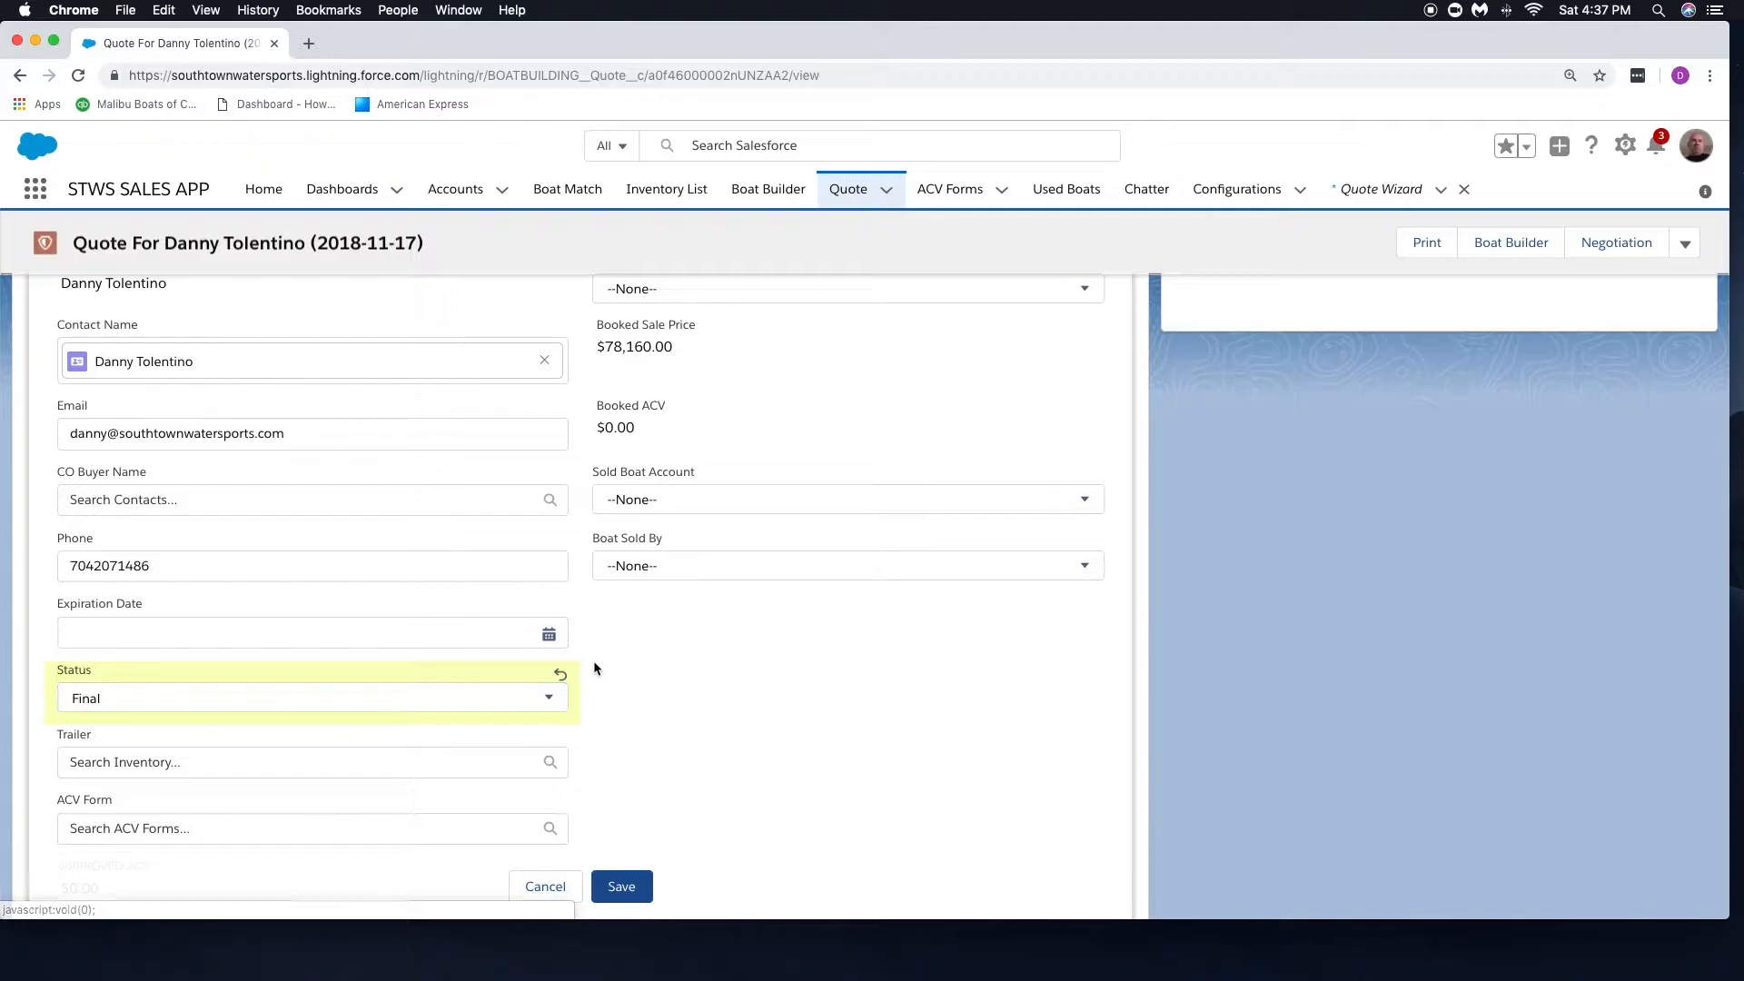
click(633, 894)
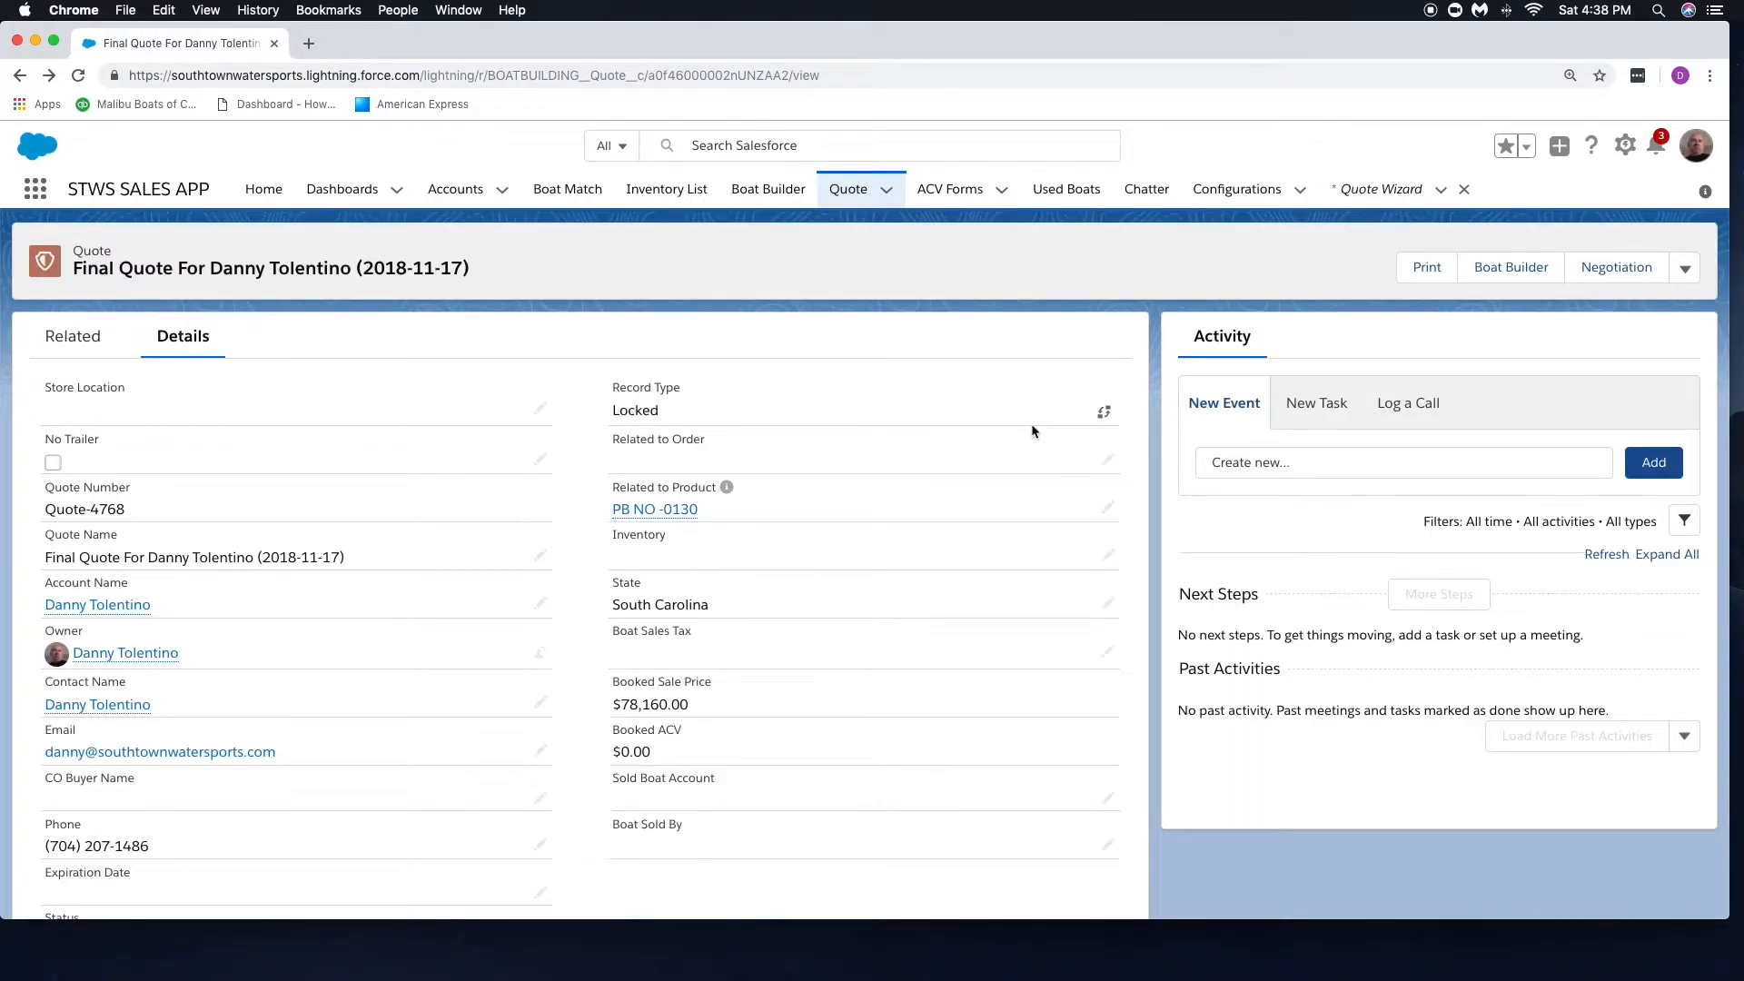
Step: Open the finalized quote's Bill of Sales and review its customer details, pricing, financing, signature lines and boat options
click(1689, 280)
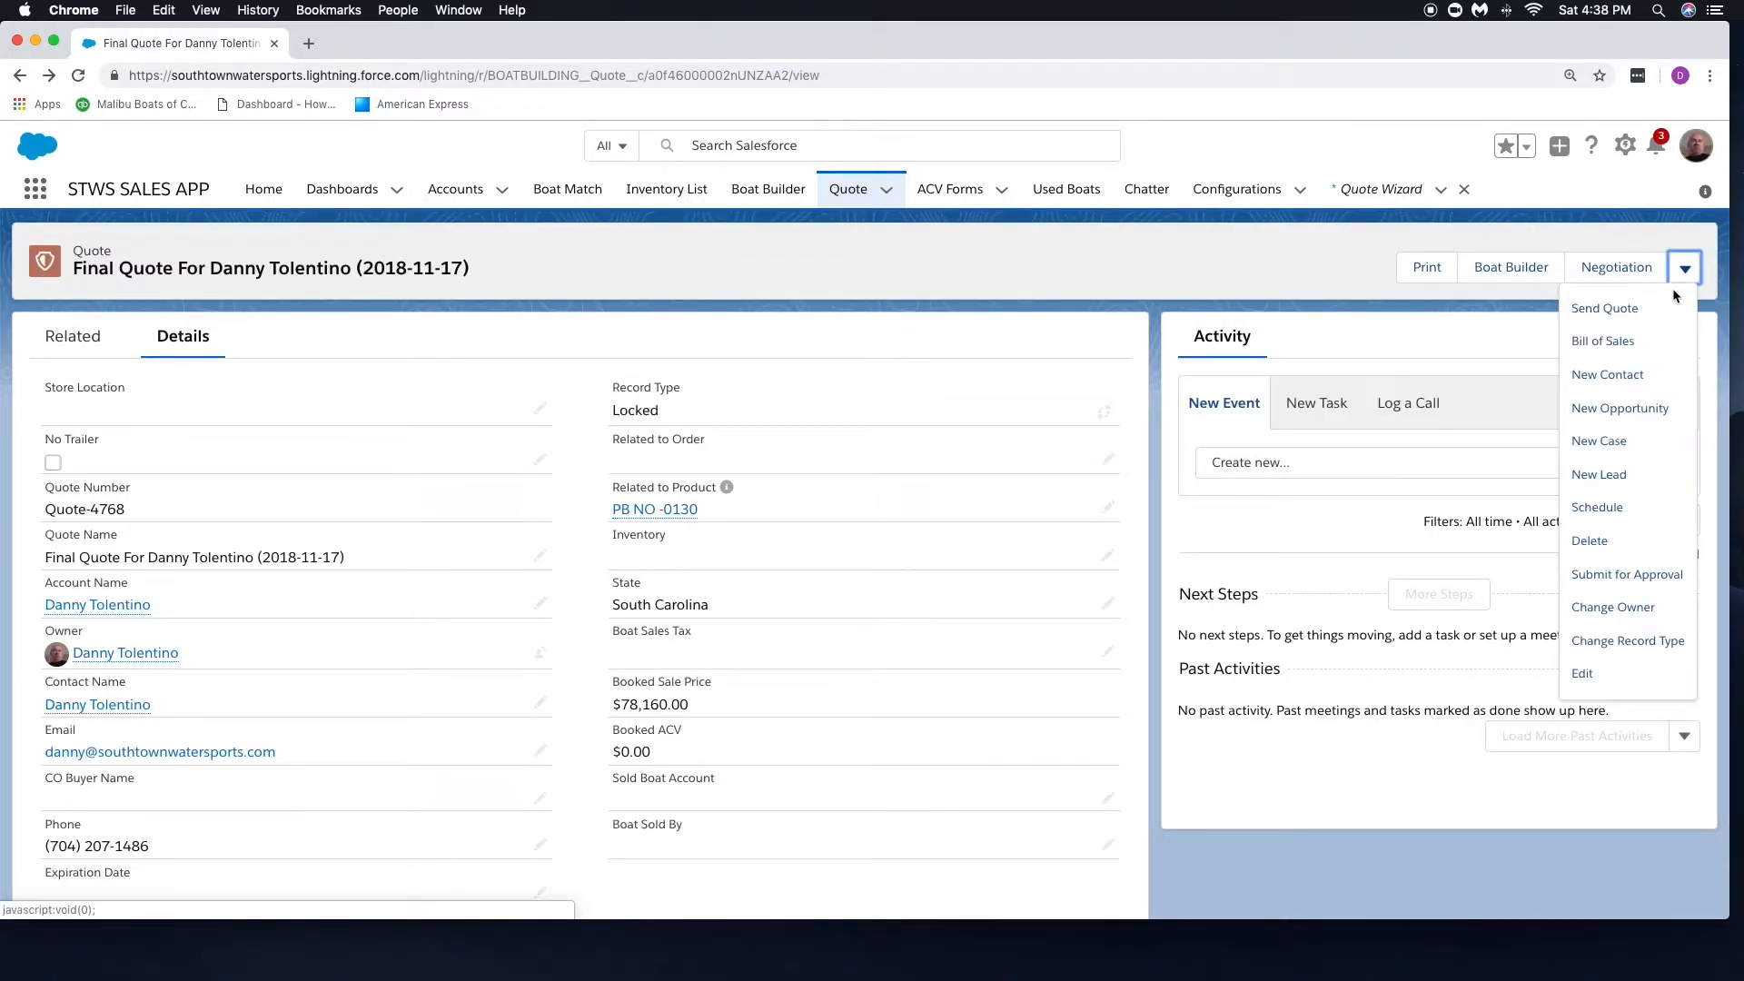
click(1621, 341)
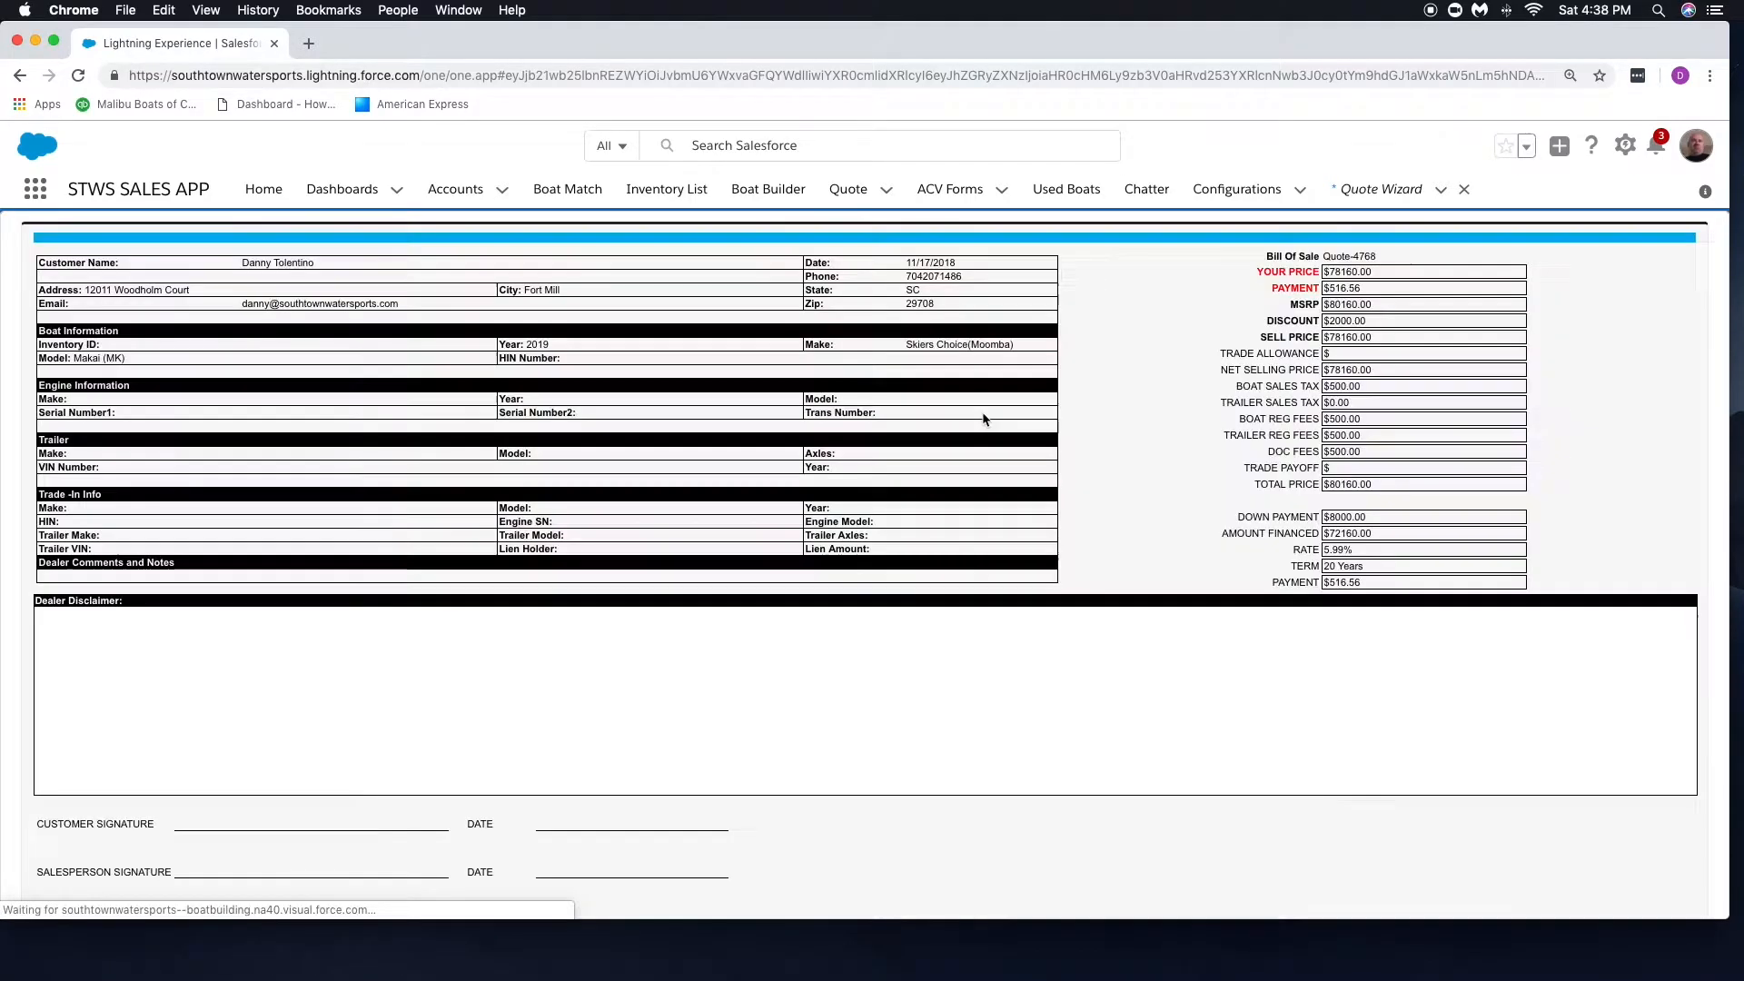
scroll(969, 455, down, 1)
scroll(969, 454, down, 4)
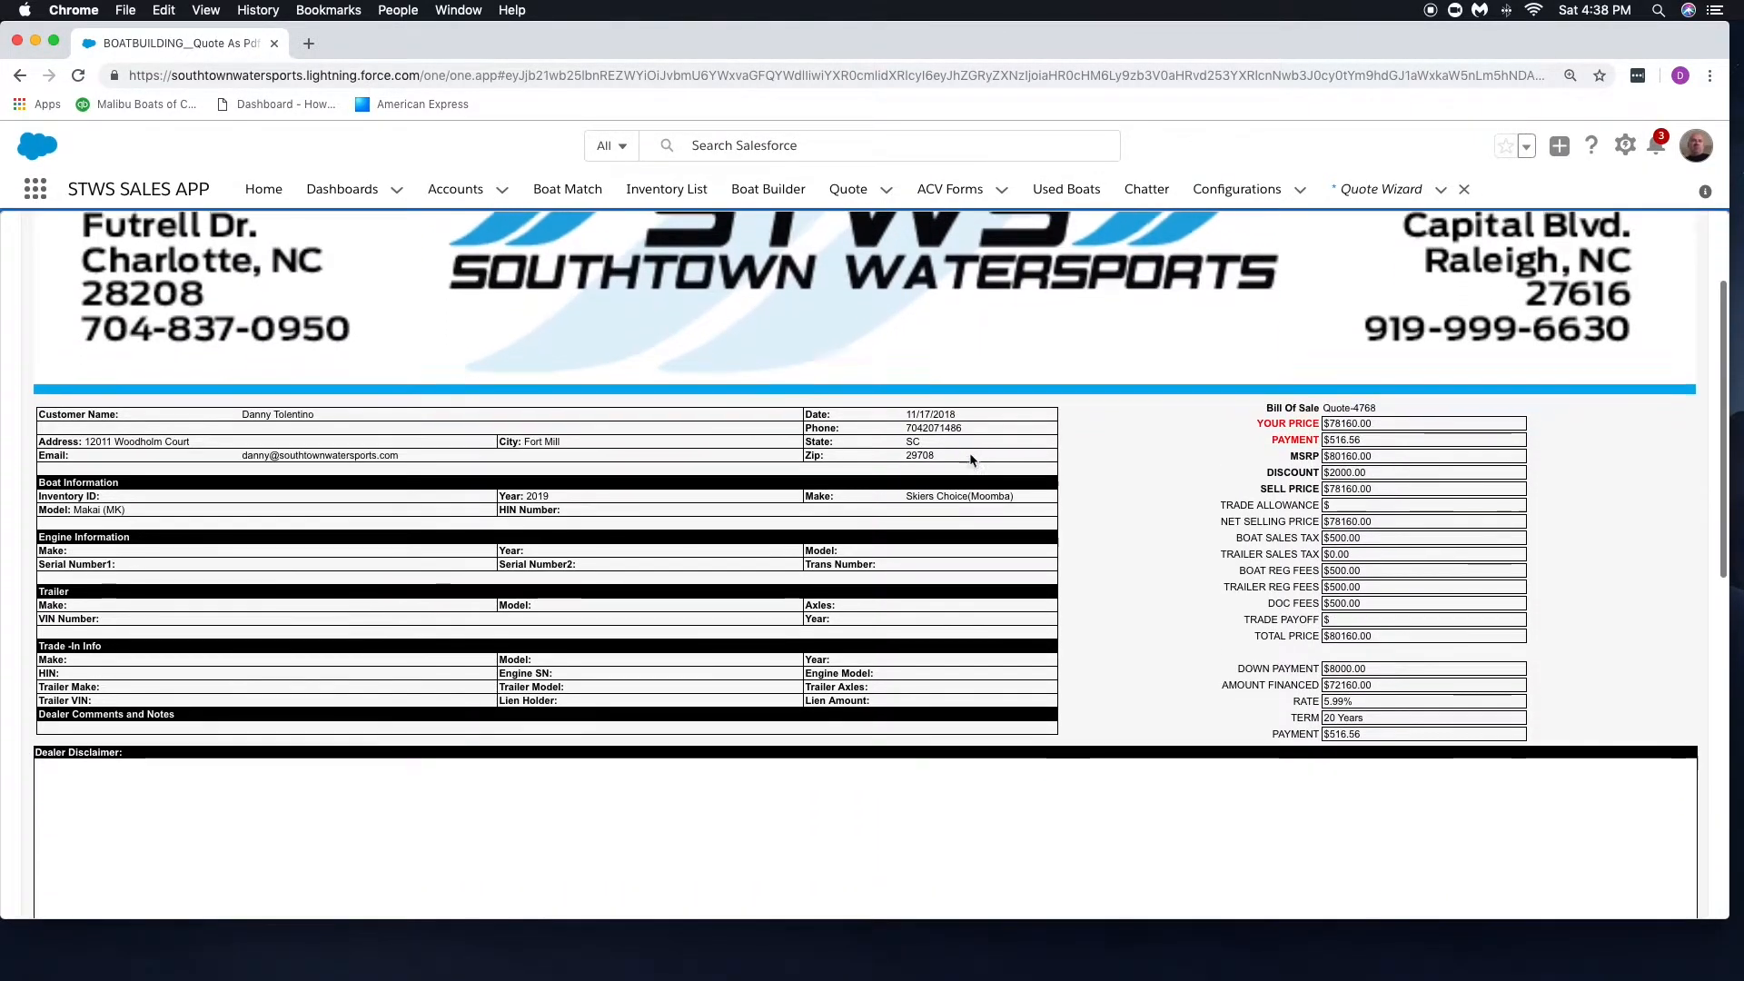
scroll(963, 459, down, 8)
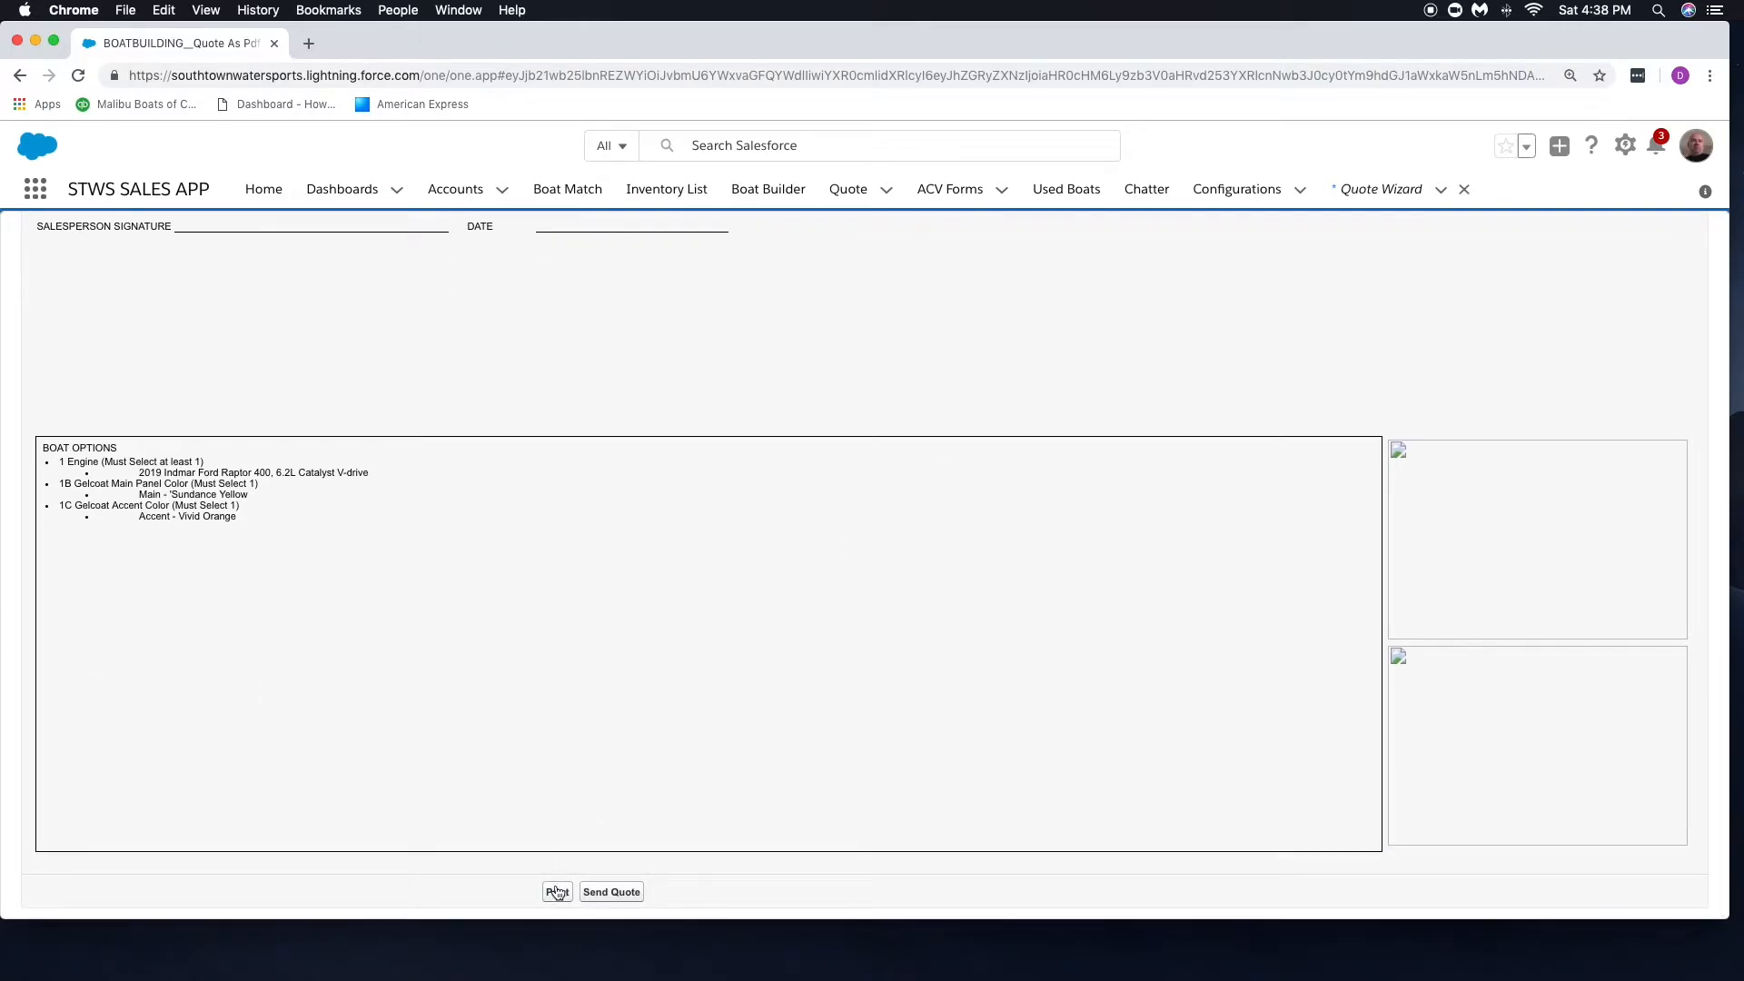
scroll(616, 618, up, 10)
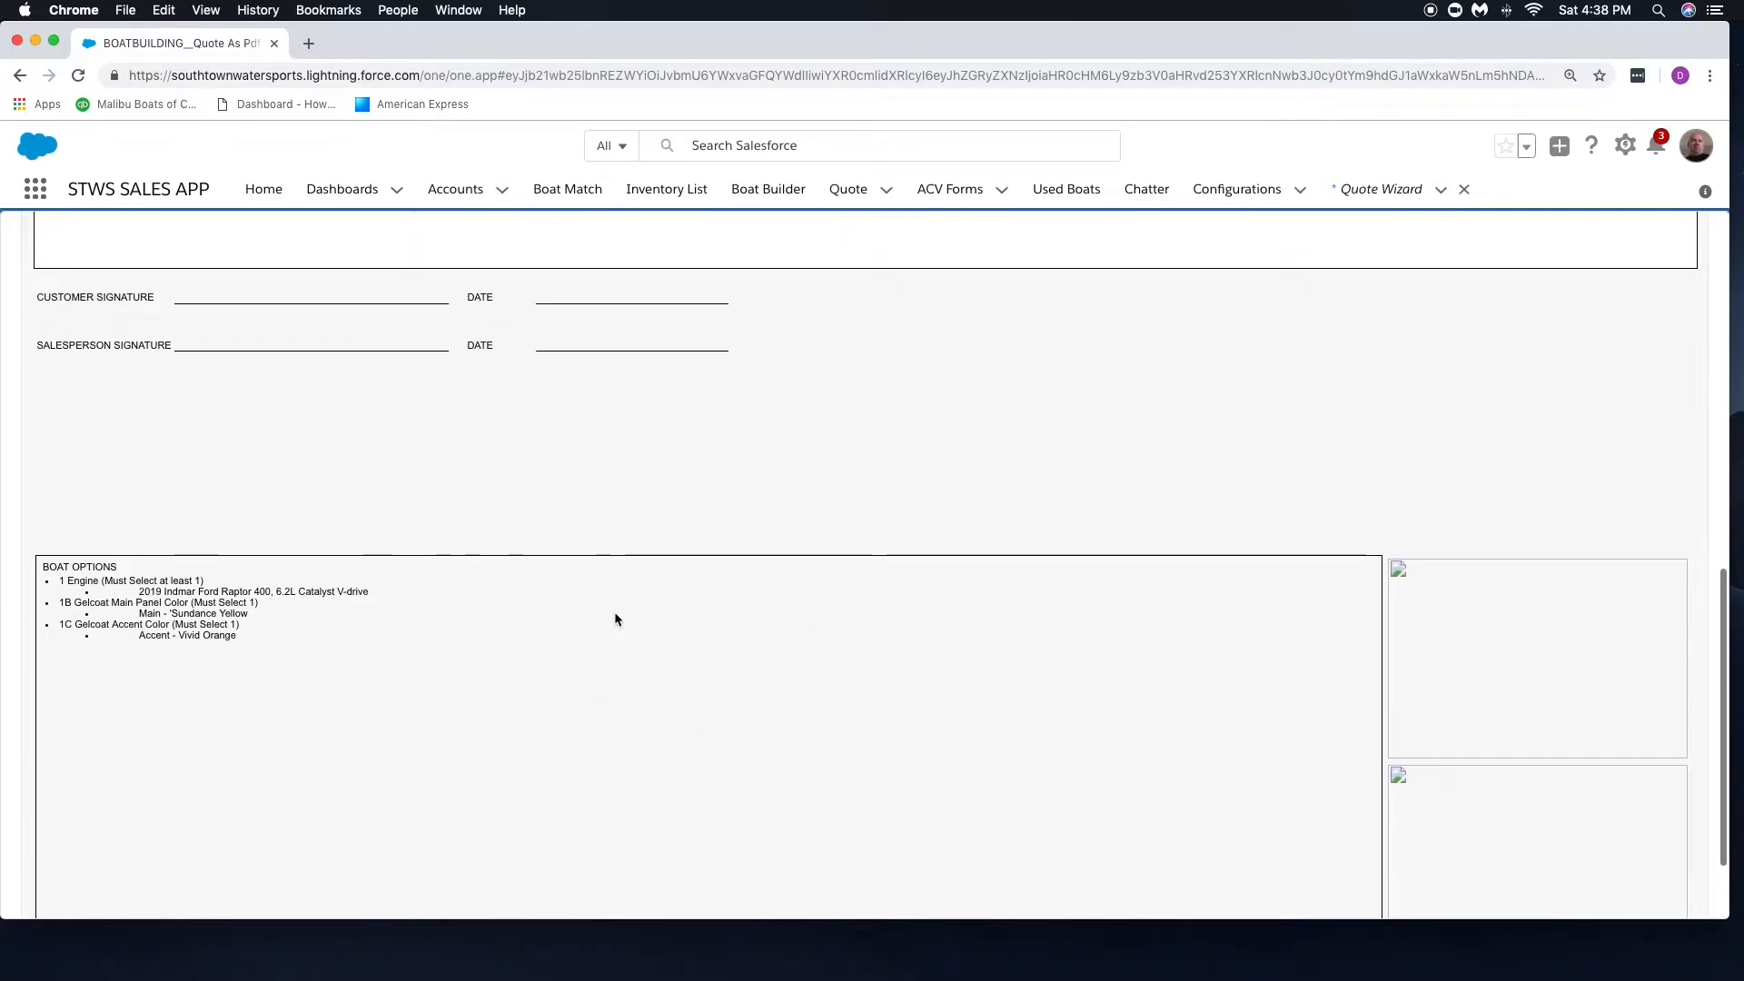
scroll(618, 614, up, 3)
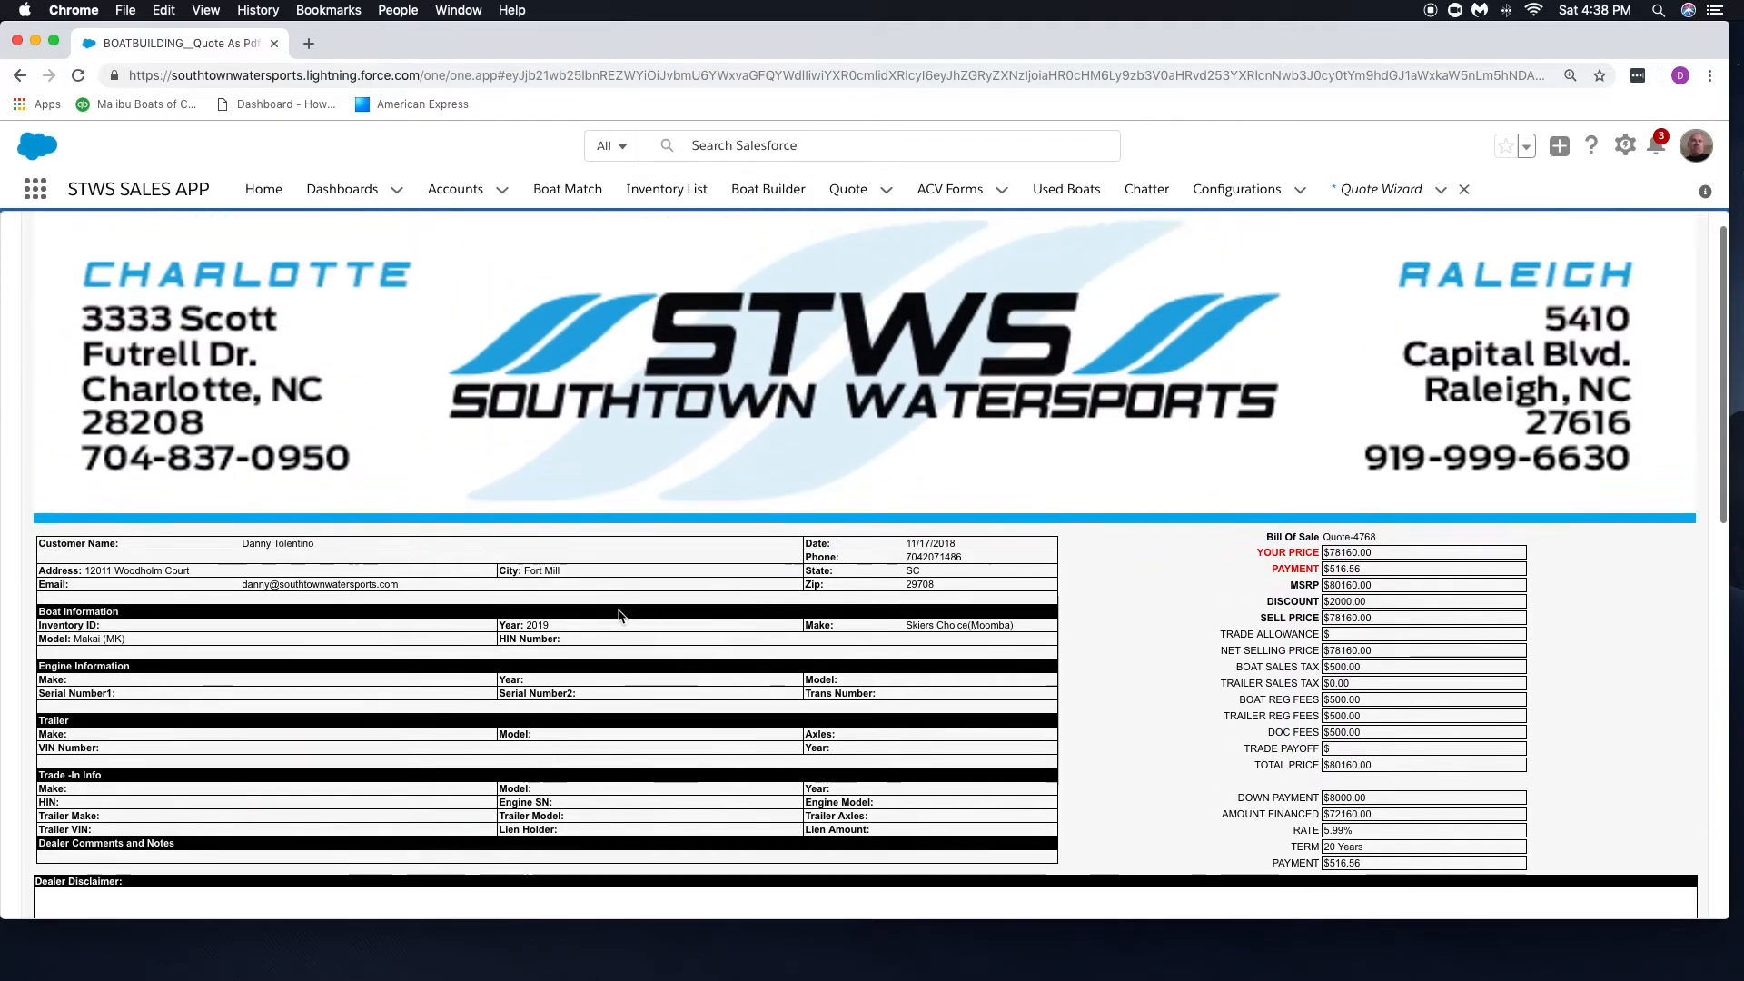